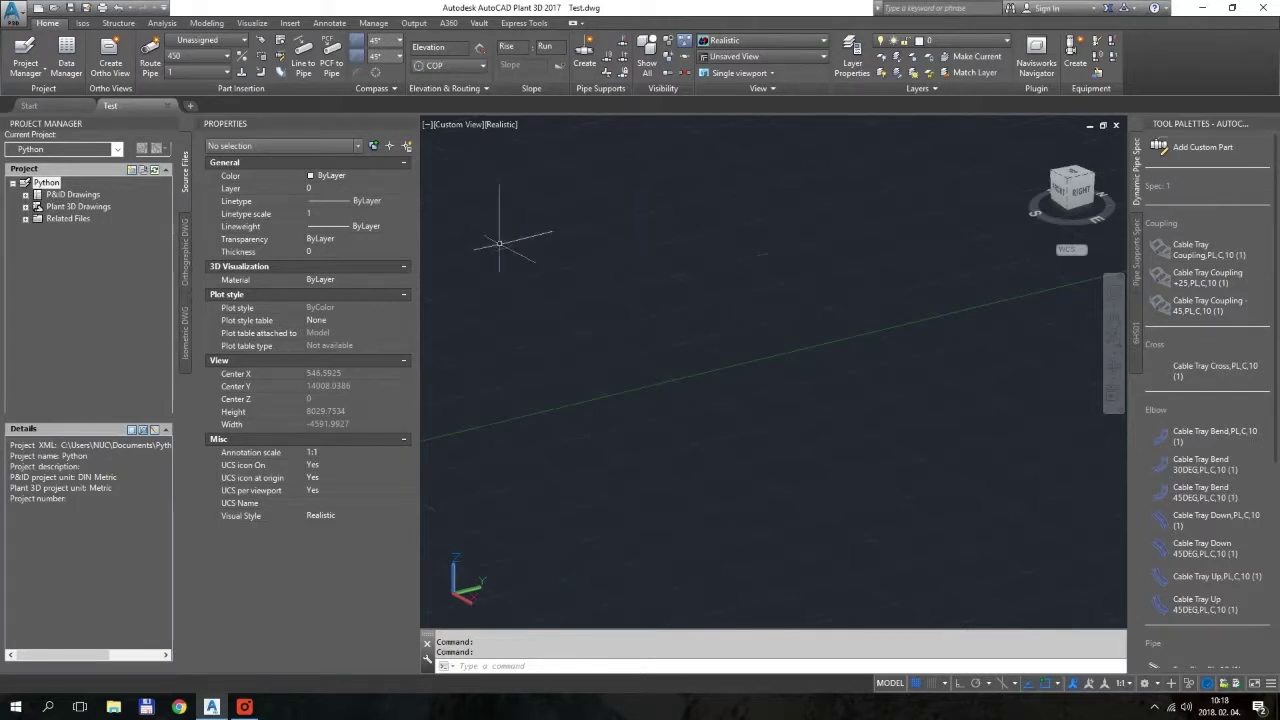
Draw a straight line starting beside the origin and running diagonally outward near the green Y axis.
middle_click_drag(791, 325, 751, 277)
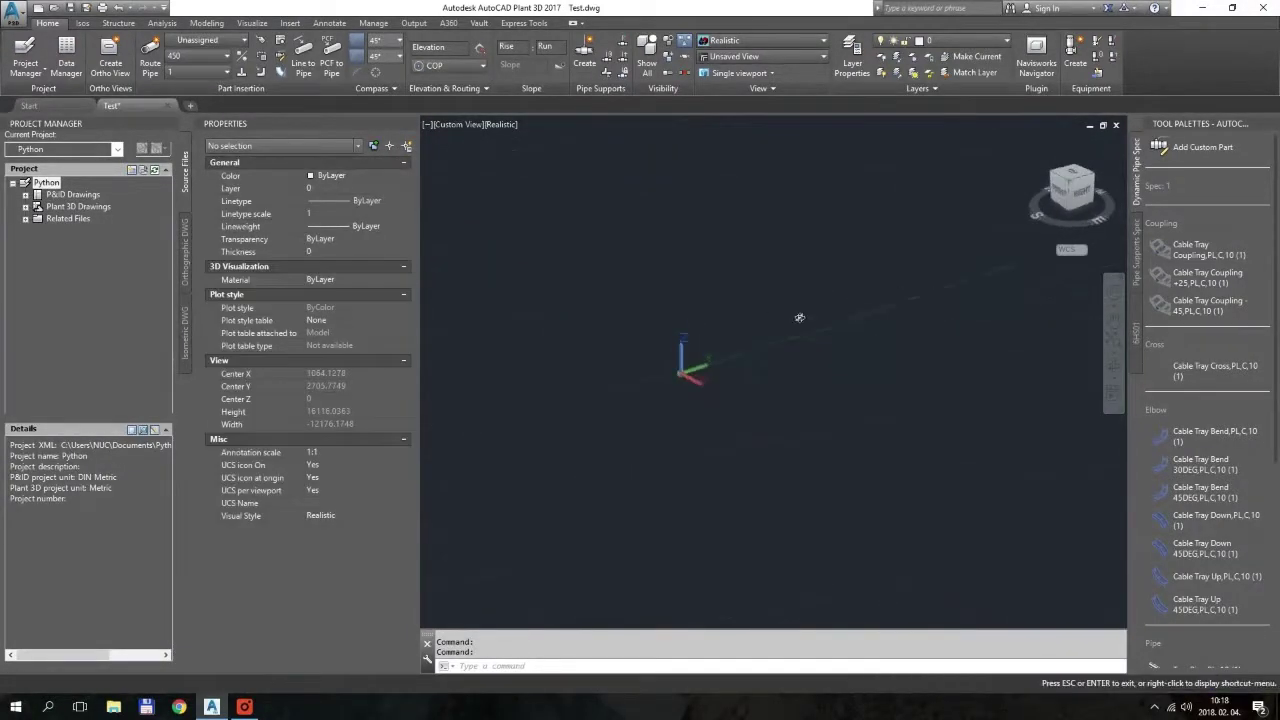
middle_click_drag(800, 320, 720, 236, "shift")
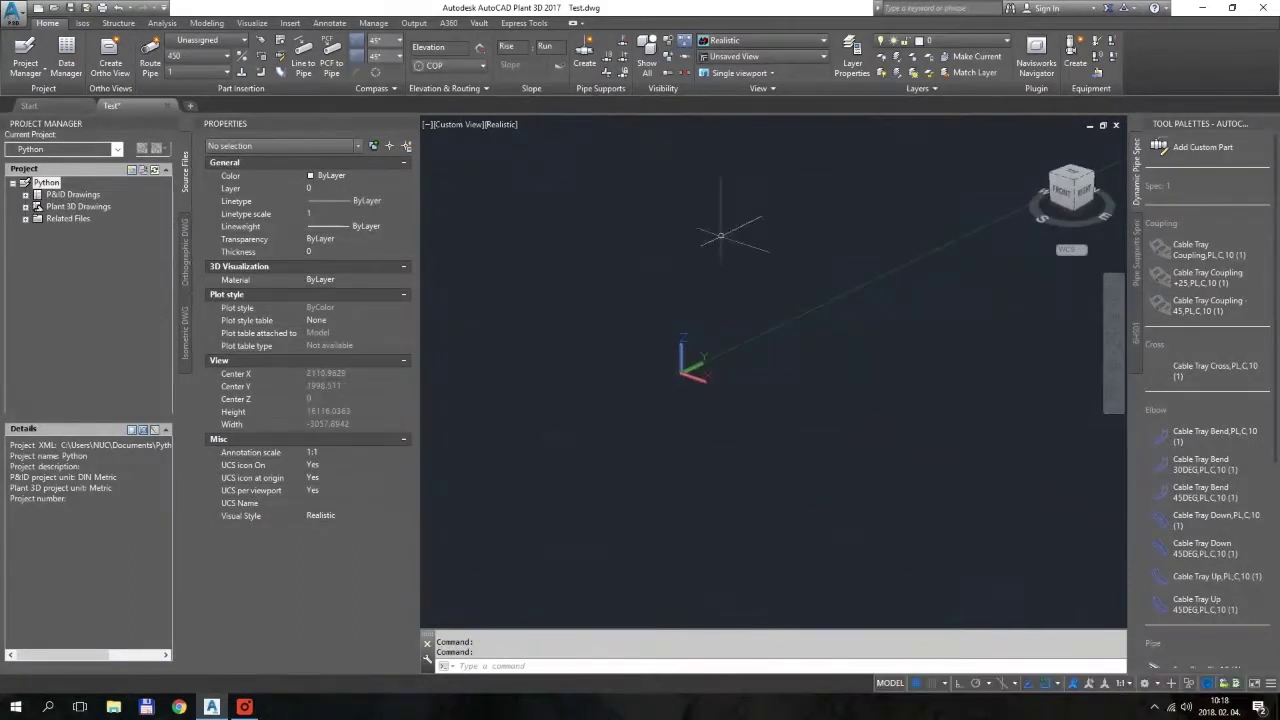
left_click(207, 23)
left_click(321, 62)
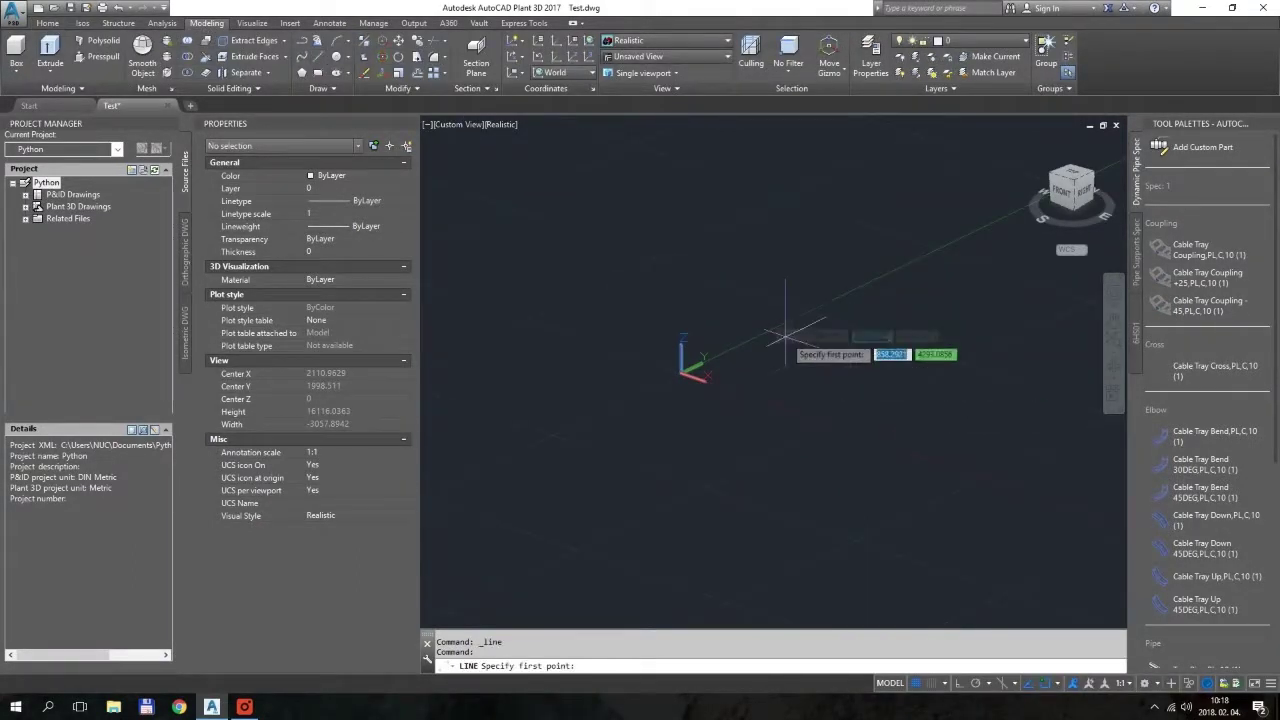
scroll(755, 307, "up", 2)
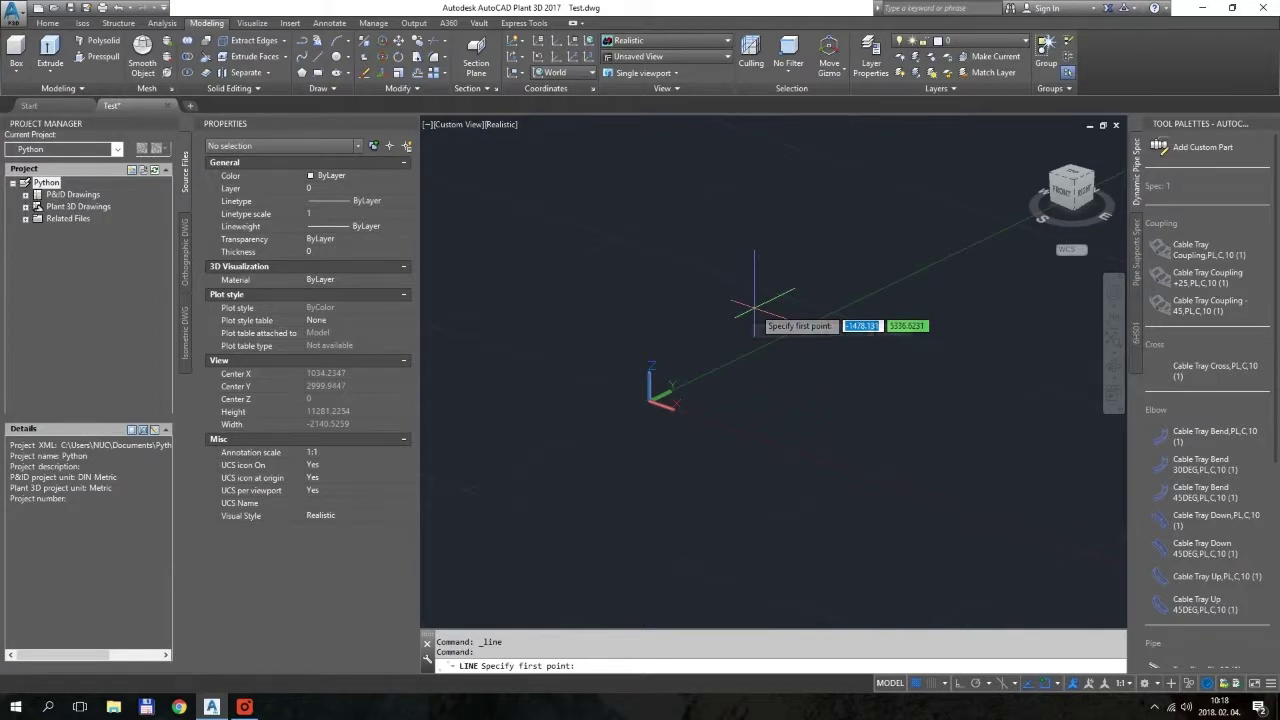
left_click(672, 399)
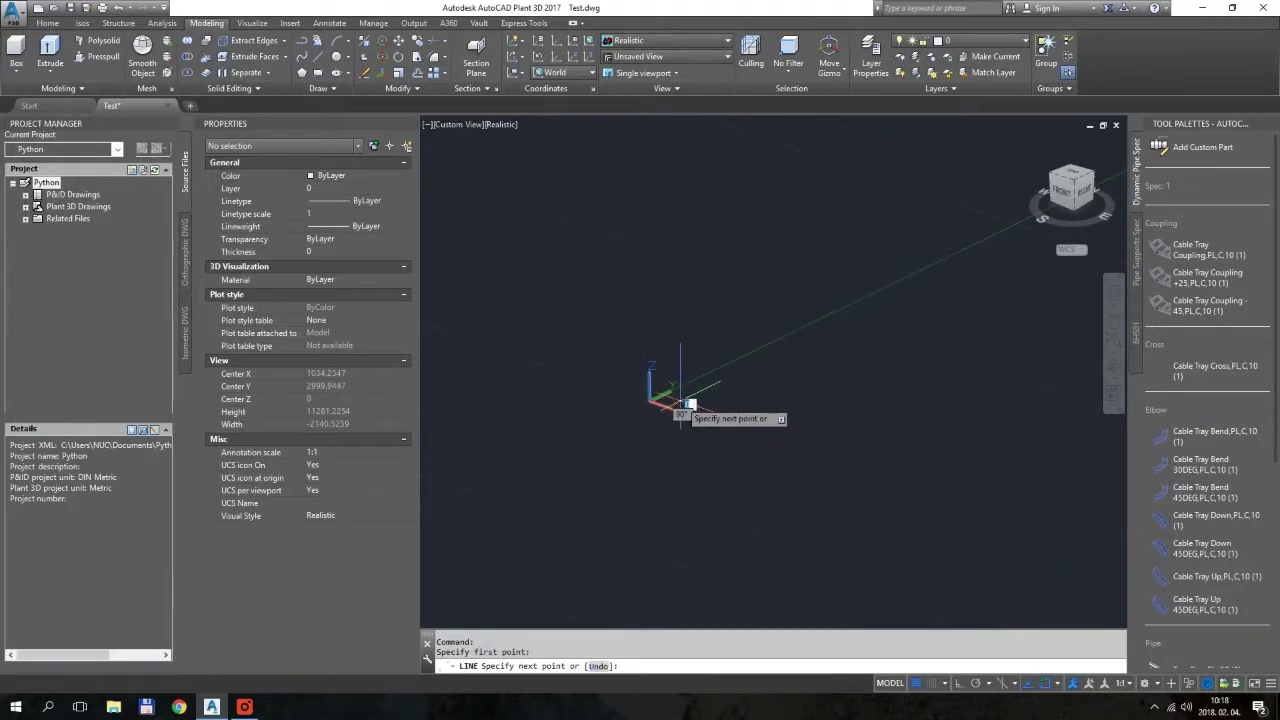
left_click(790, 375)
key("Return")
Draw a second, separate line starting near the first line's start and heading diagonally away in front of it.
key("Return")
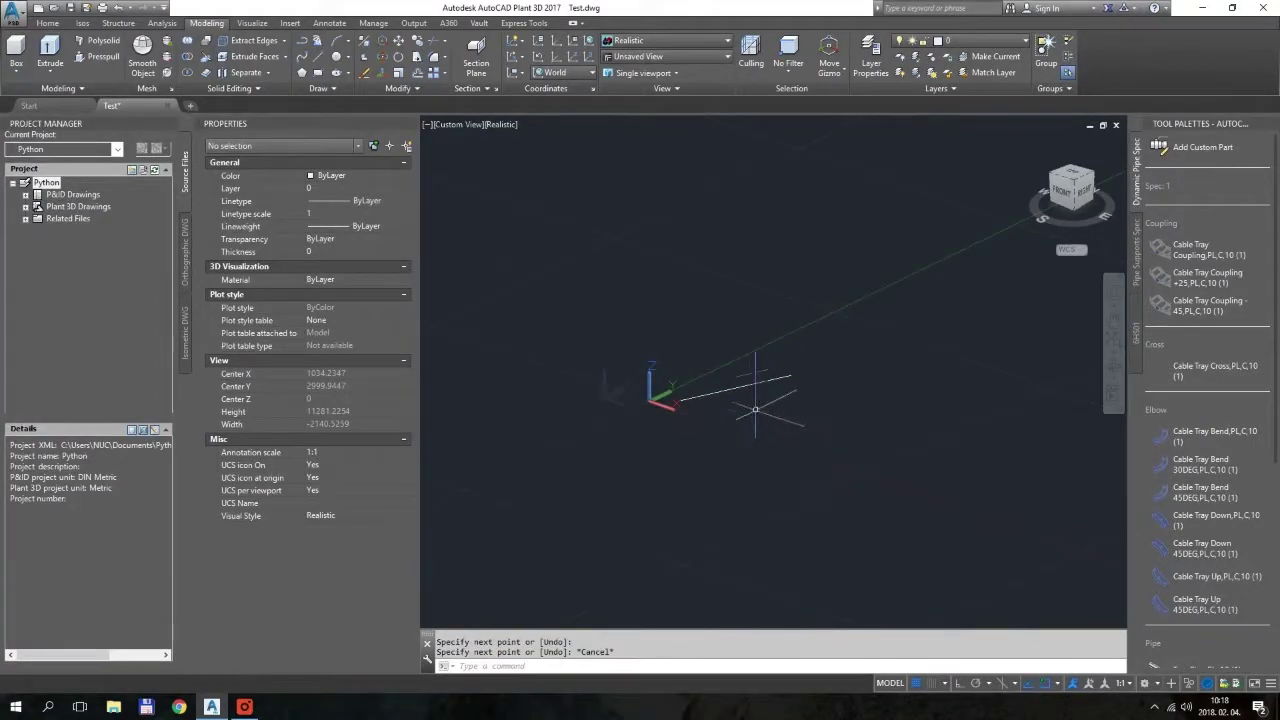
scroll(765, 402, "up", 2)
left_click(667, 424)
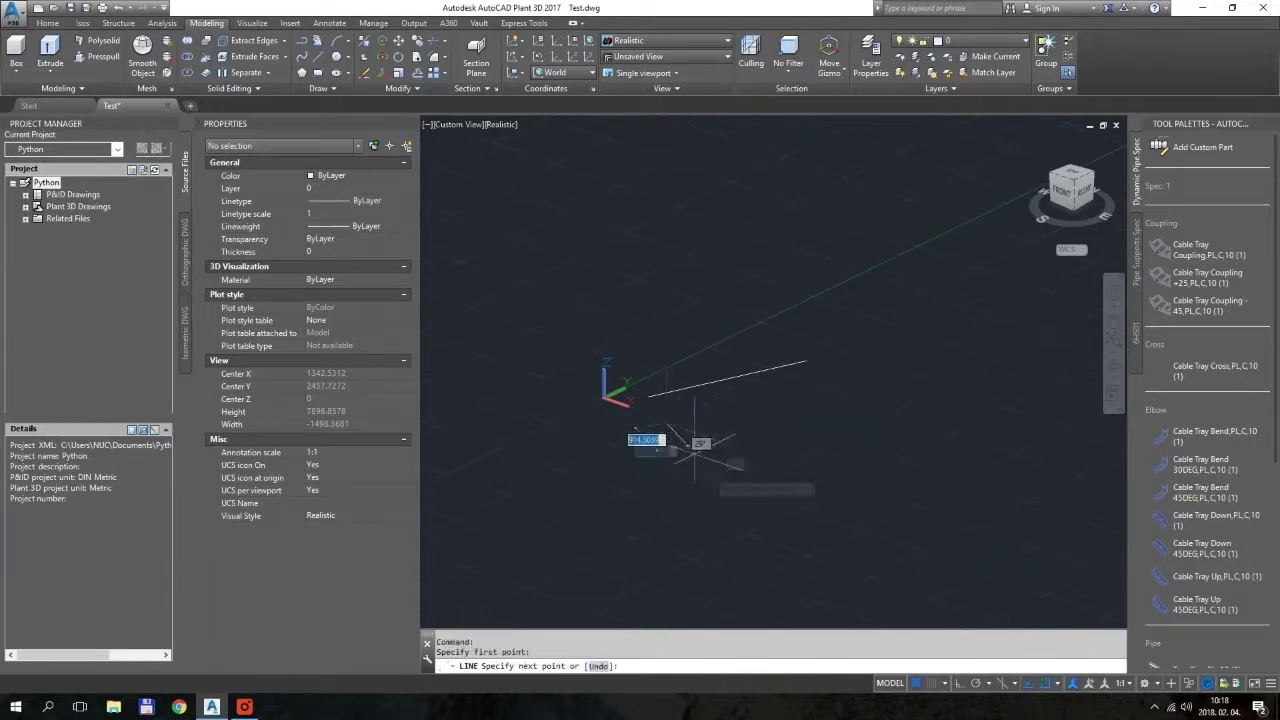
left_click(739, 490)
key("Escape")
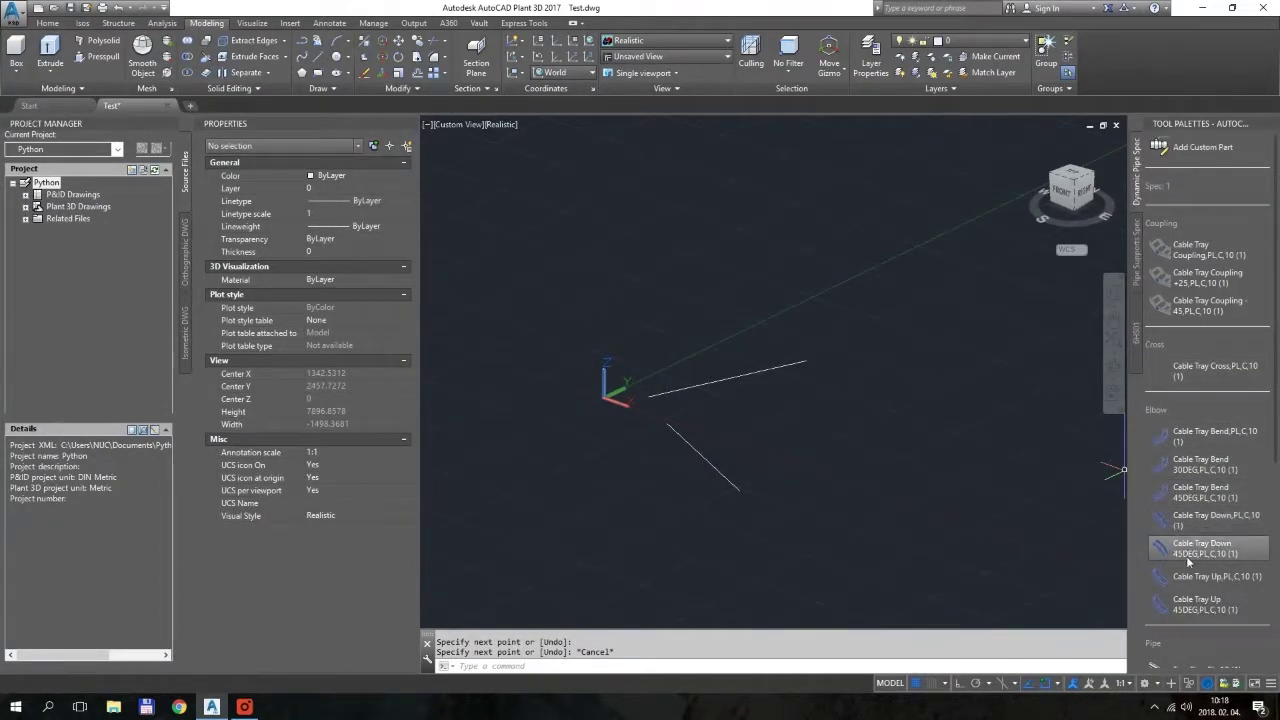
Place a Cable Tray Down 45DEG elbow at the first line's far end, picking the line's start for its rotation.
left_click(1163, 553)
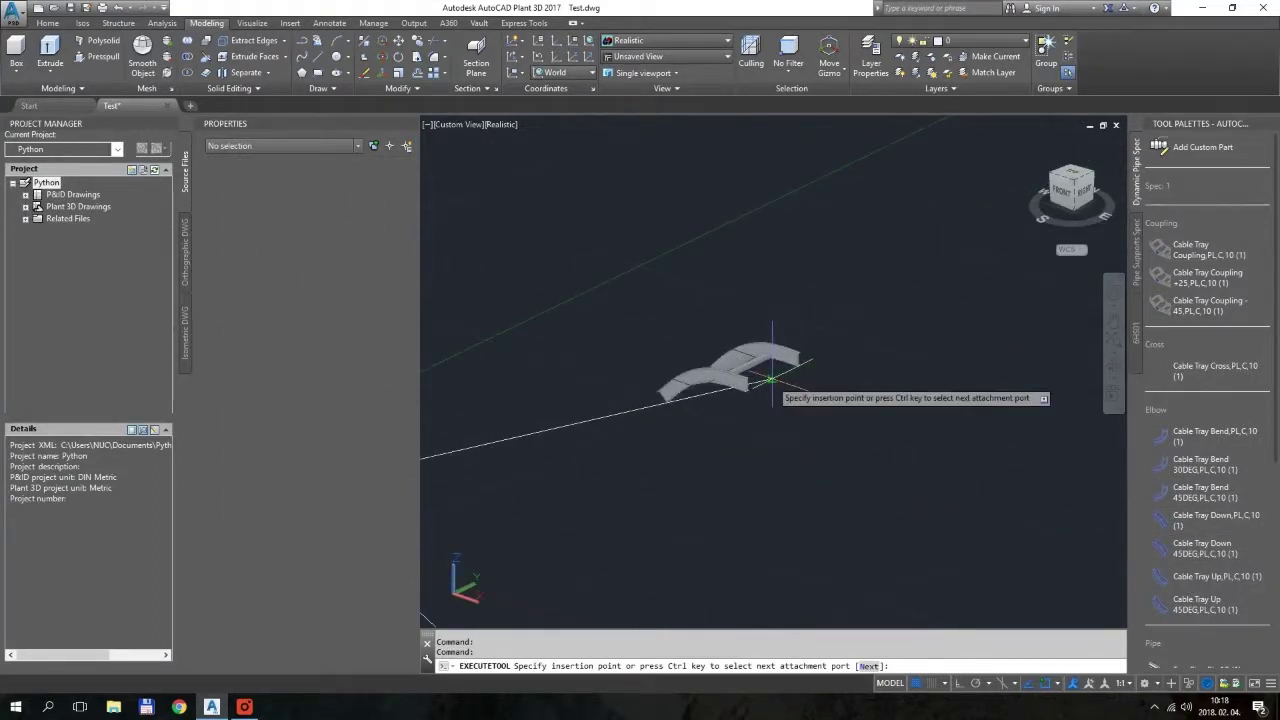
scroll(776, 375, "down", 2)
left_click(840, 366)
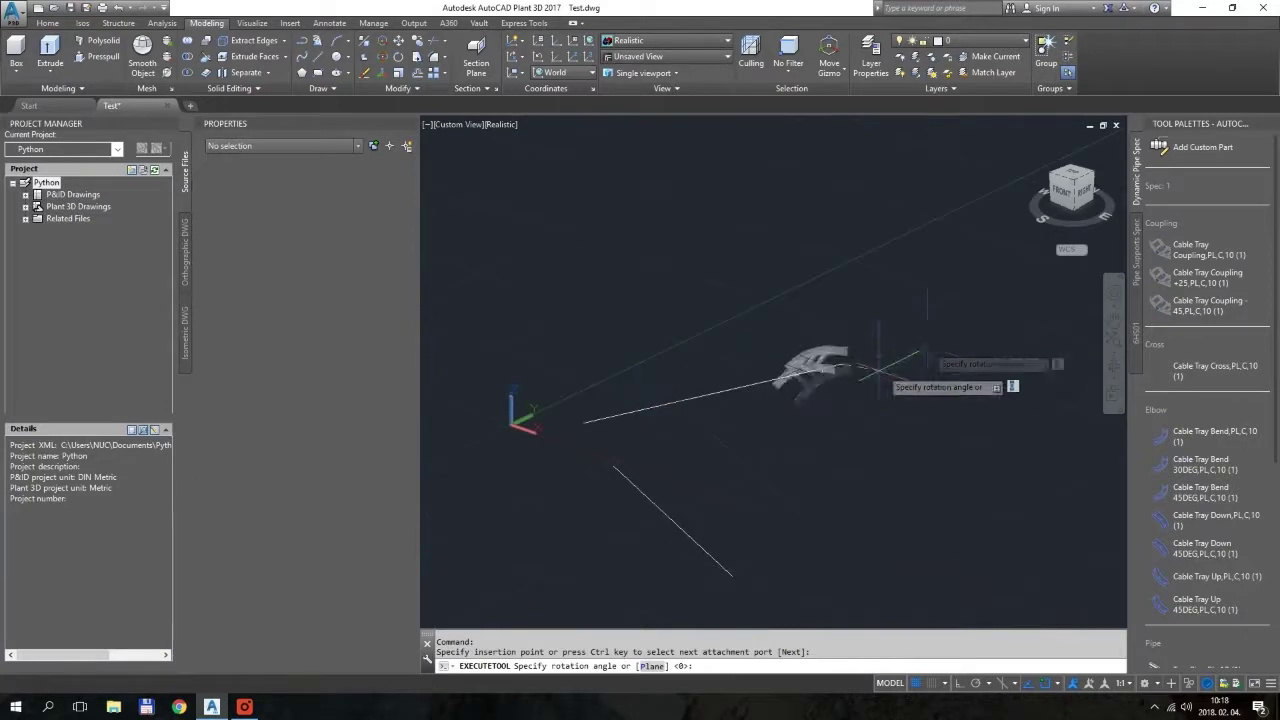
left_click(584, 424)
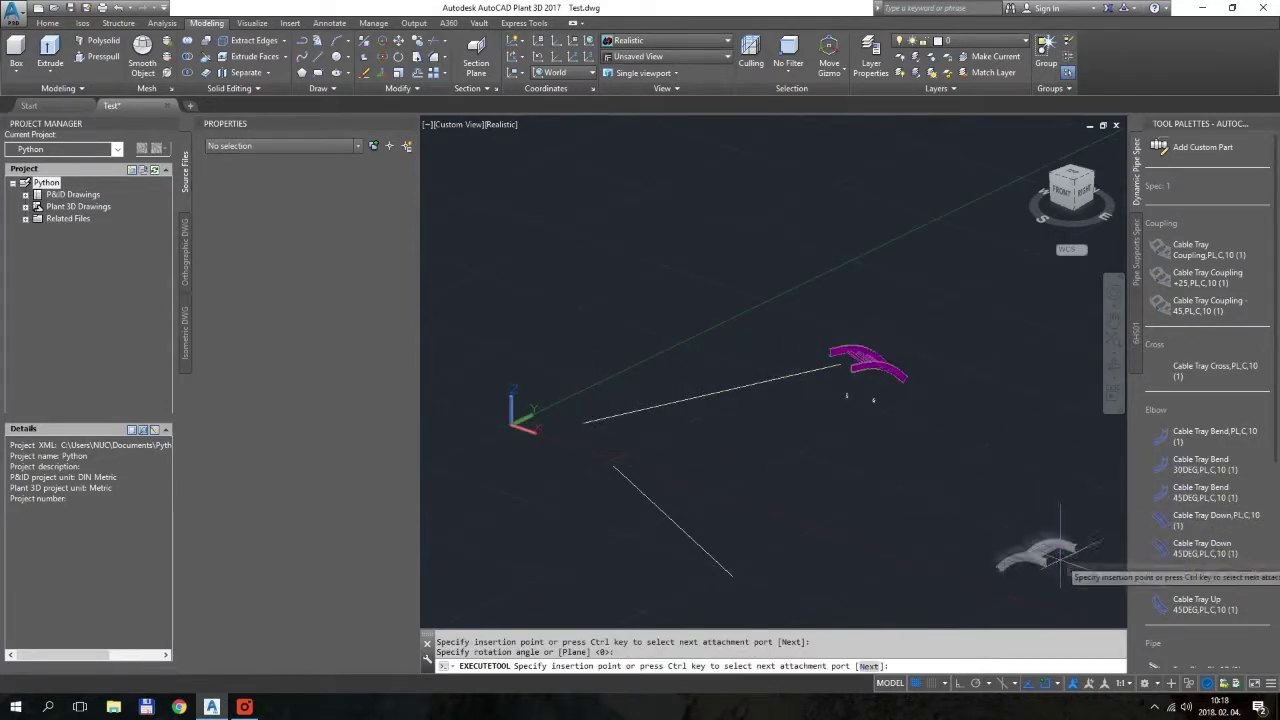
Place a Cable Tray Up 45DEG elbow at the second line's far end, picking that line's start for its rotation.
left_click(1166, 612)
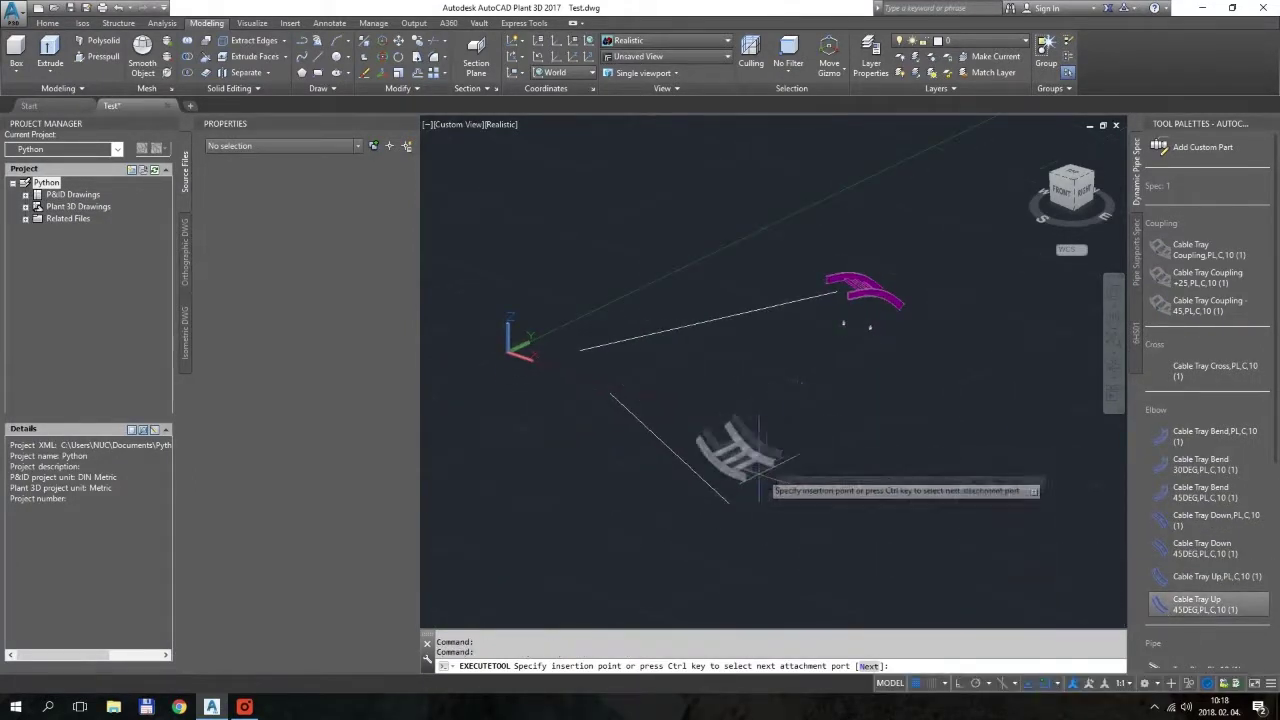
left_click(729, 505)
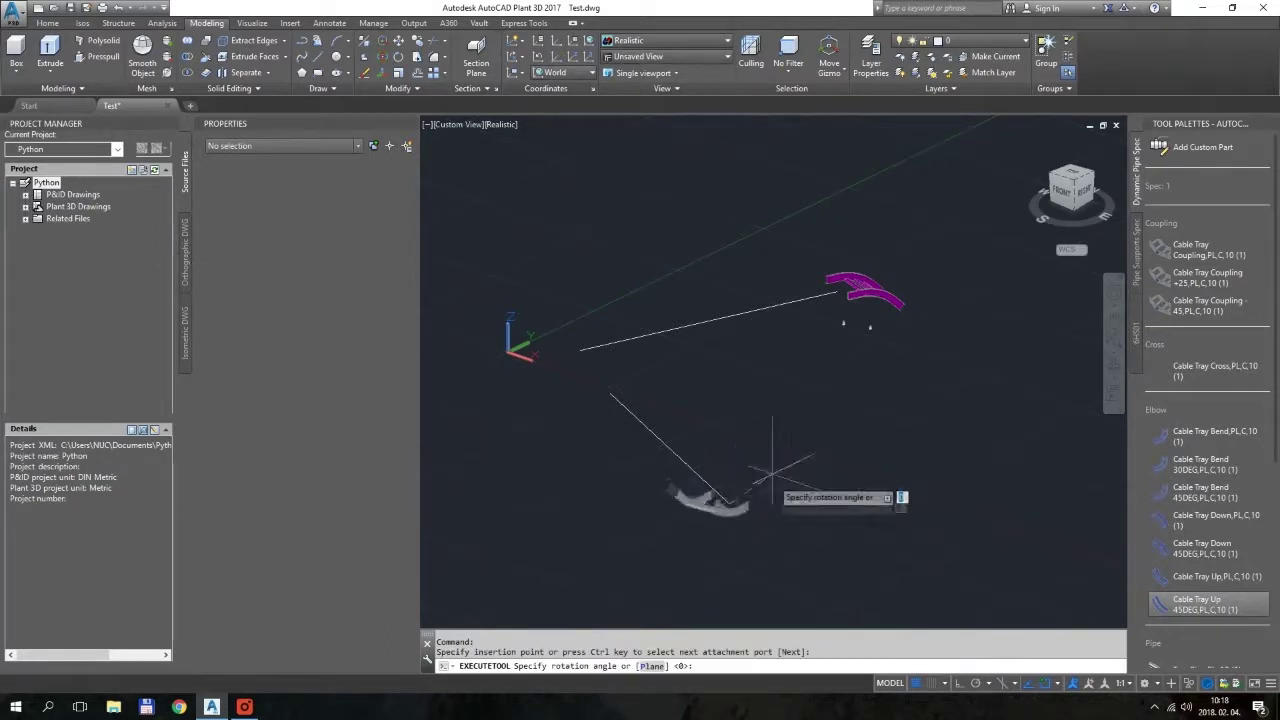
left_click(609, 391)
key("Escape")
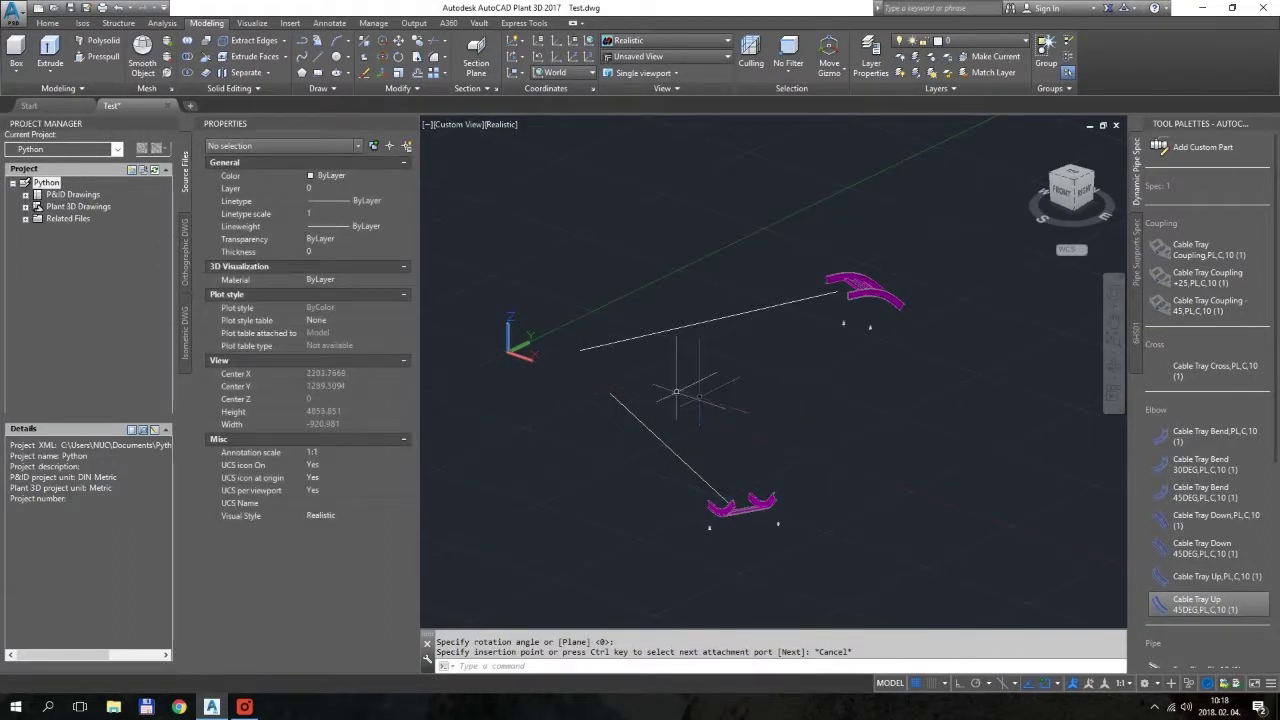
Attach a straight Cable Tray to the free end of the down elbow, with ortho on for its rotation.
left_click(655, 463)
left_click(594, 311)
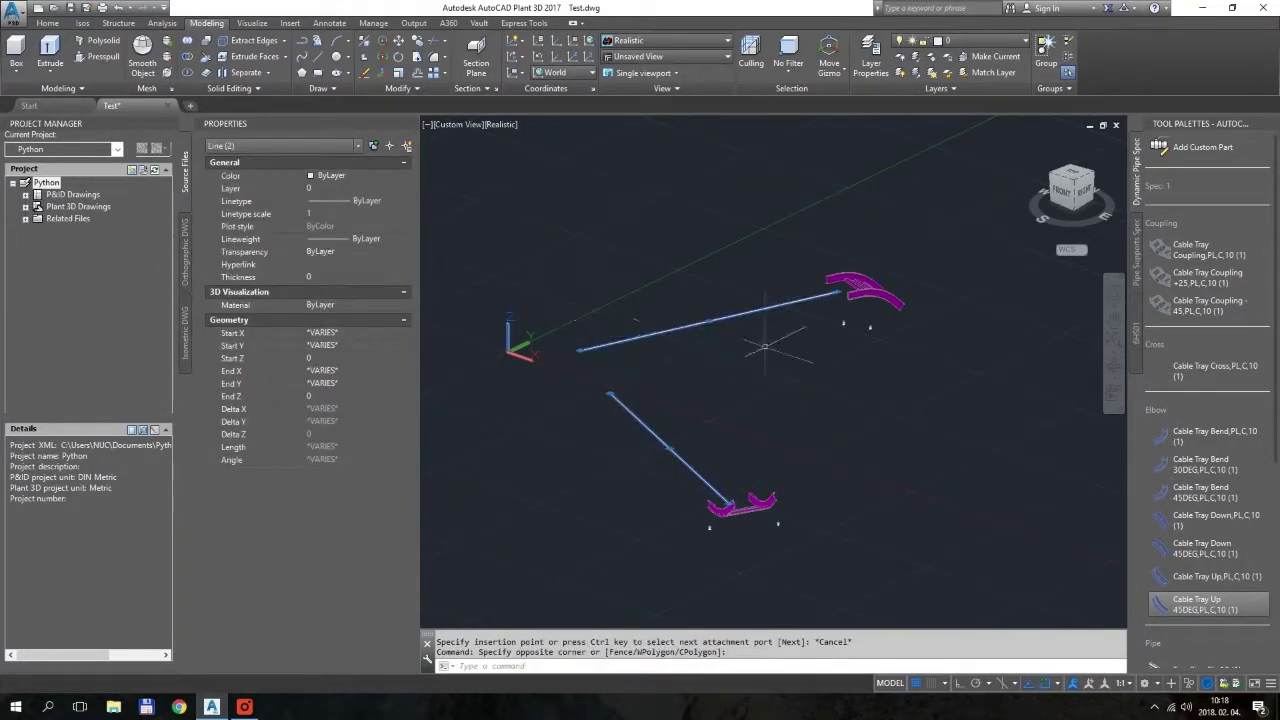
scroll(1205, 400, "down", 5)
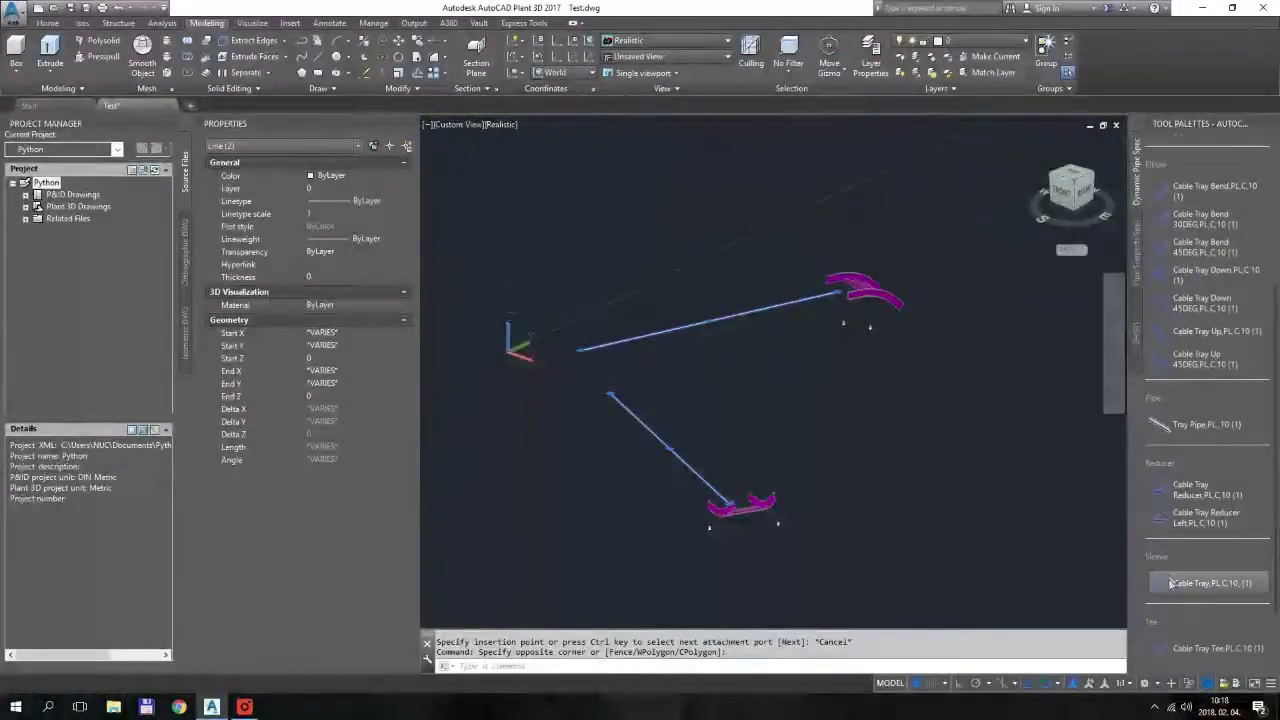
left_click(1172, 583)
middle_click_drag(955, 378, 845, 386, "shift")
left_click(876, 380)
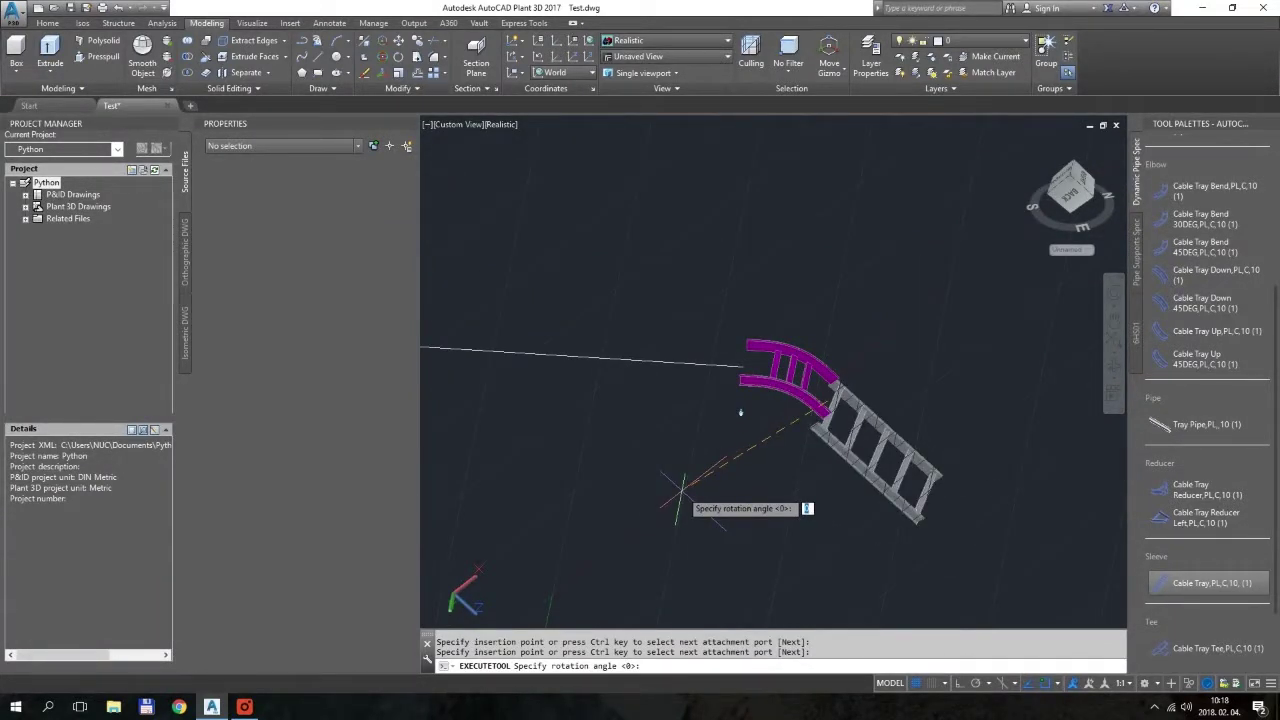
key("F8")
left_click(905, 325)
Attach another straight Cable Tray to the free end of the up elbow and finish placing parts.
middle_click_drag(905, 325, 1000, 320, "shift")
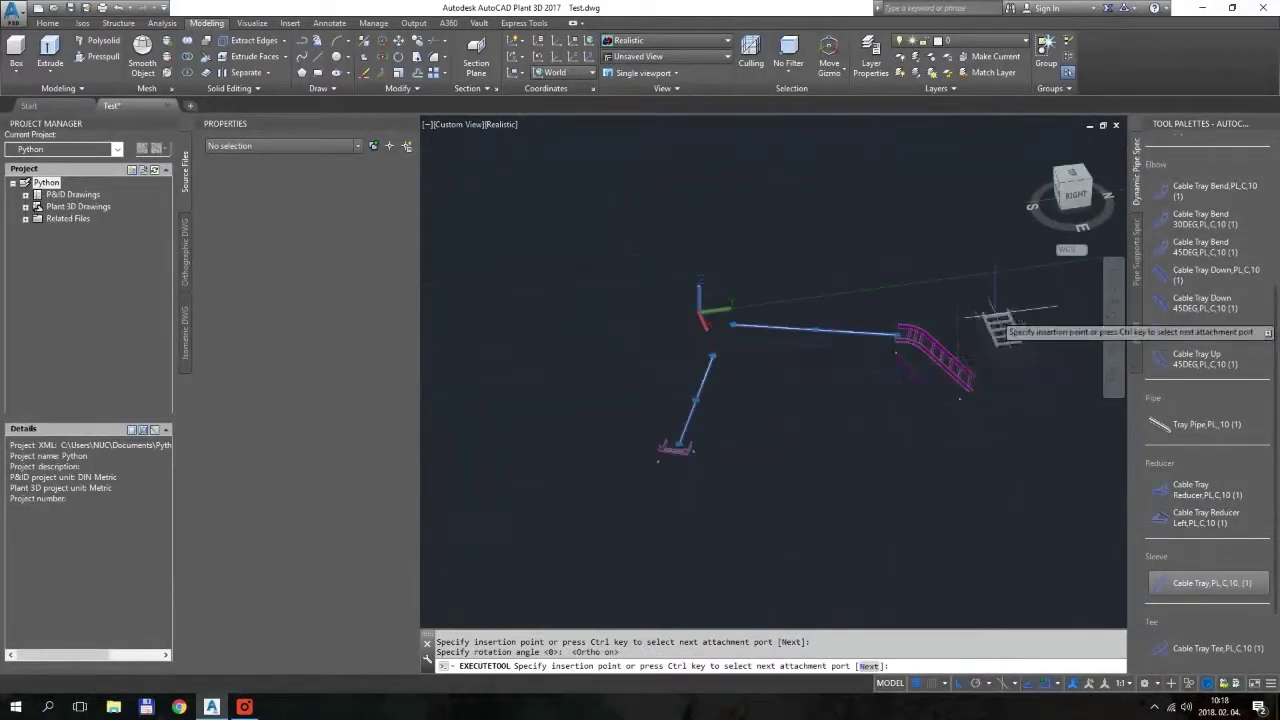
scroll(700, 395, "up", 3)
middle_click_drag(814, 528, 950, 435, "shift")
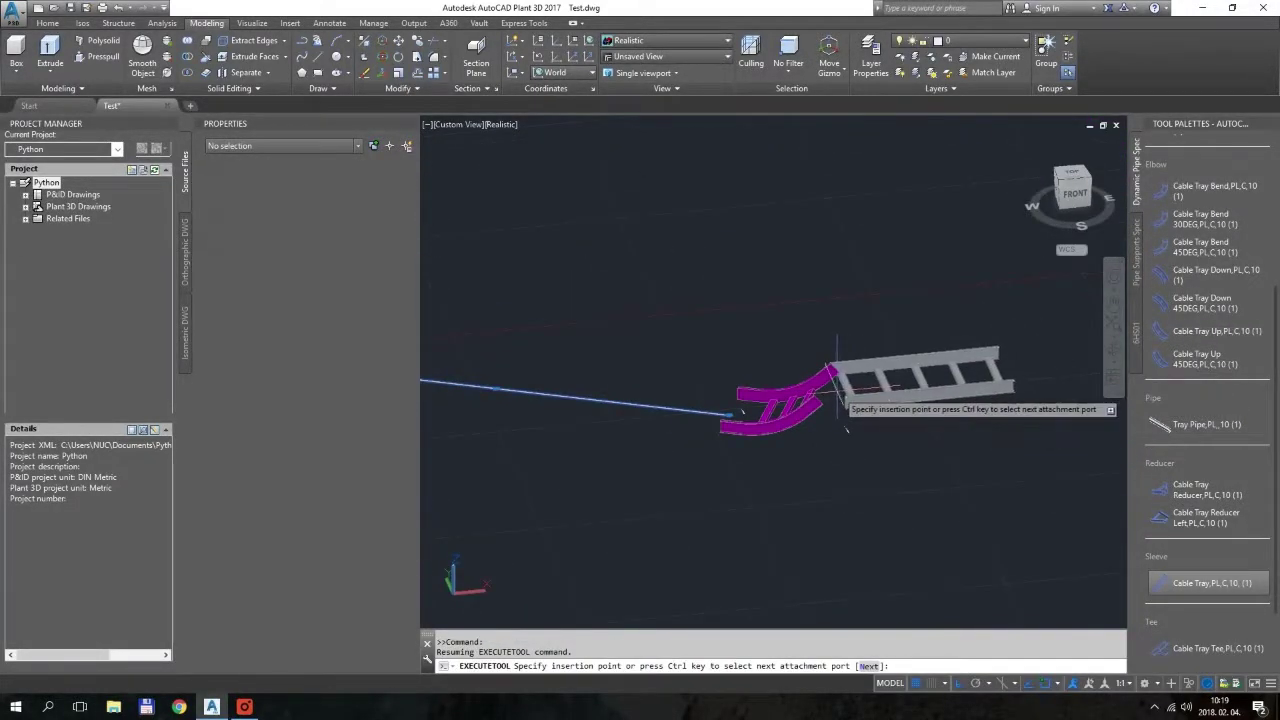
left_click(838, 395)
left_click(766, 286)
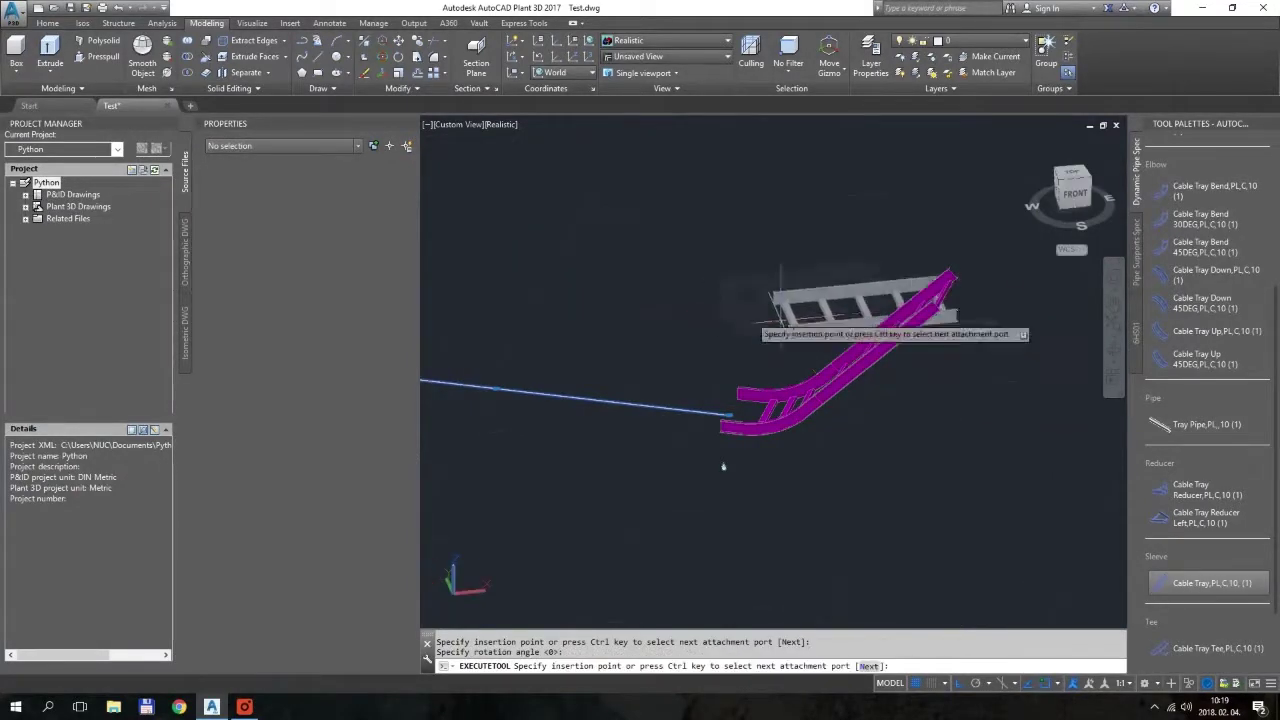
scroll(723, 466, "down", 2)
key("Escape")
Erase both guide lines and both 45-degree elbows, keeping the two straight cable trays.
left_click(794, 420)
left_click(710, 335)
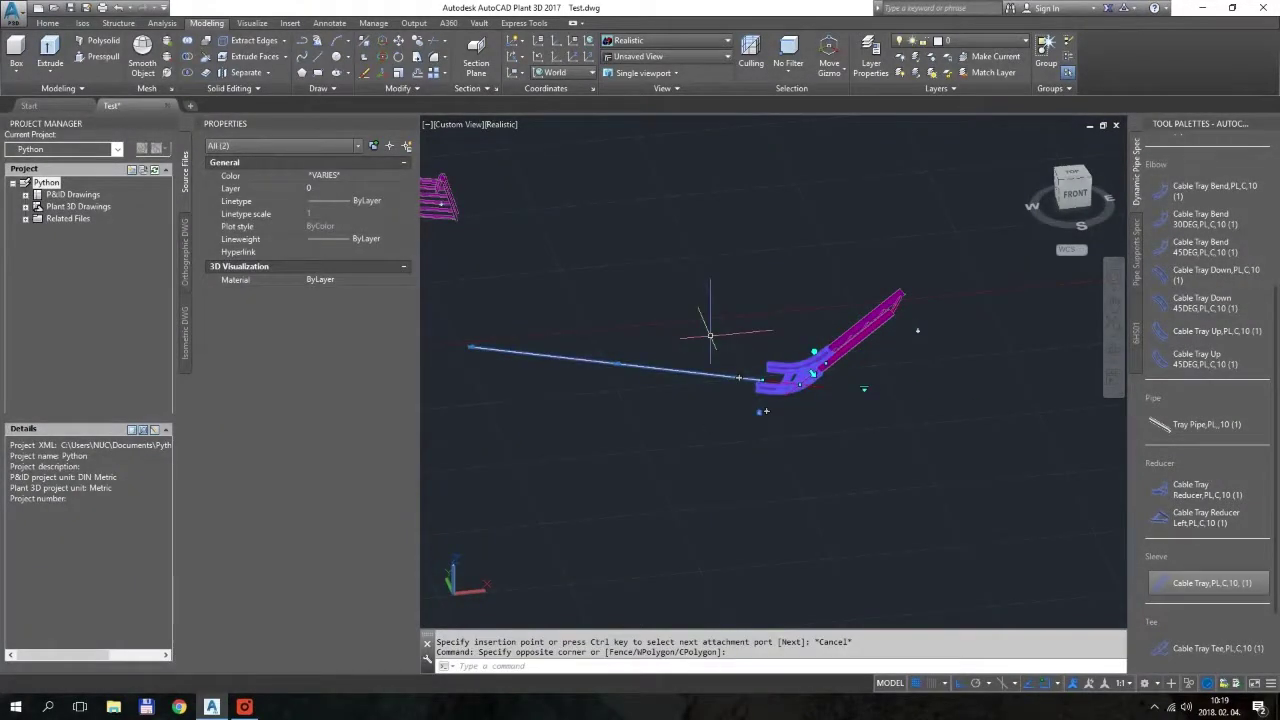
key("Escape")
middle_click_drag(714, 330, 943, 457, "shift")
mouse_move(671, 428)
middle_mouse_down("shift")
mouse_move(619, 443)
mouse_move(766, 314)
middle_mouse_up("shift")
left_click(777, 322)
left_click(690, 255)
key("Delete")
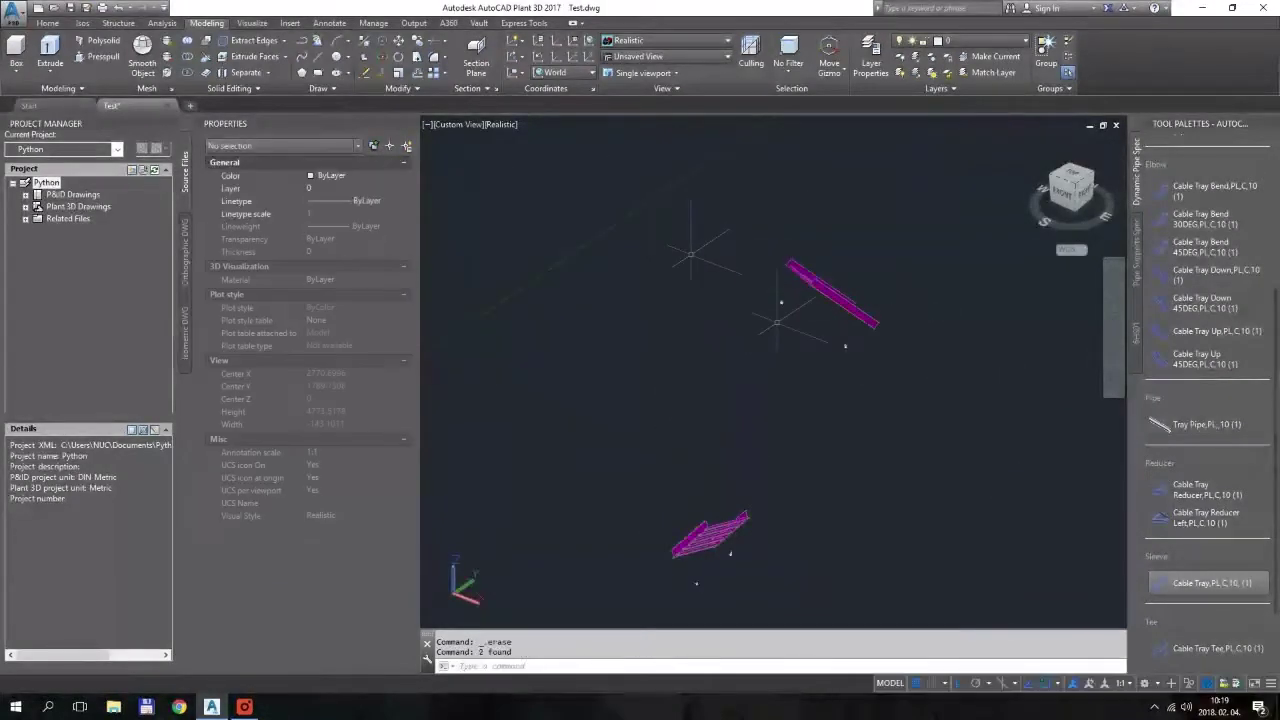
Set dimension L1 of the downward-sloping straight tray near the Y axis to 1984 and deselect it.
middle_click_drag(690, 255, 718, 398, "shift")
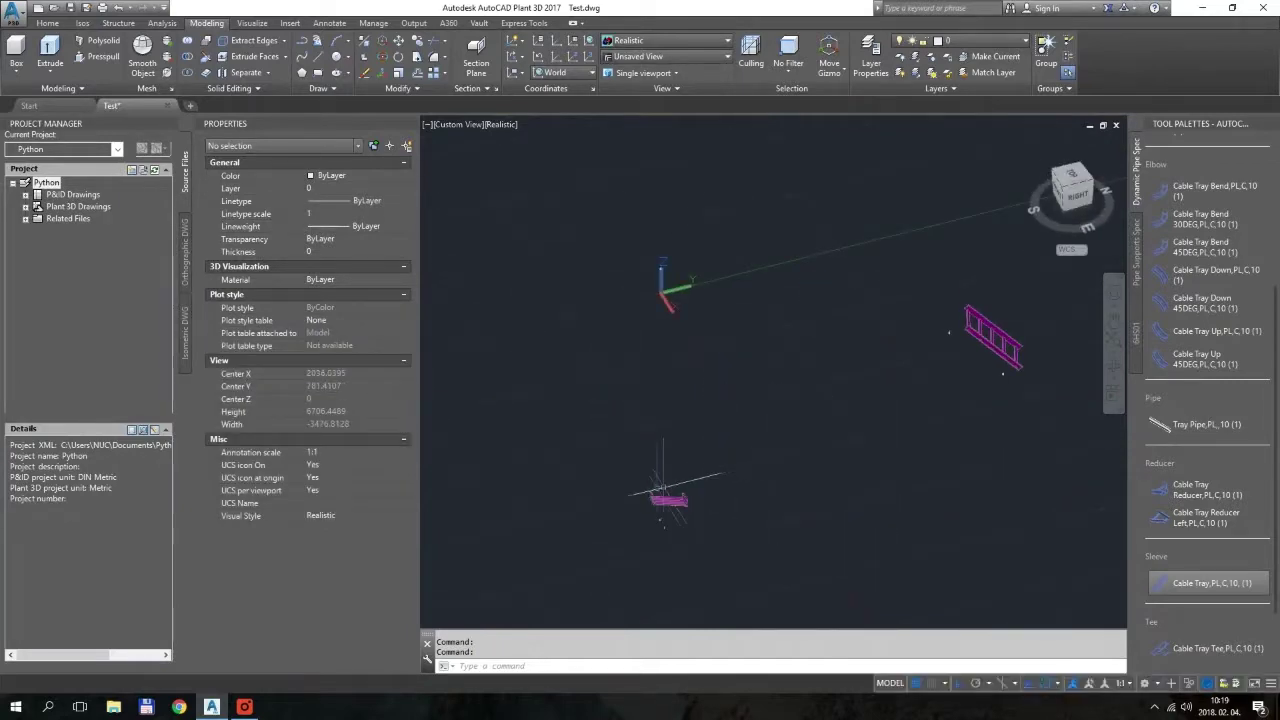
left_click(990, 335)
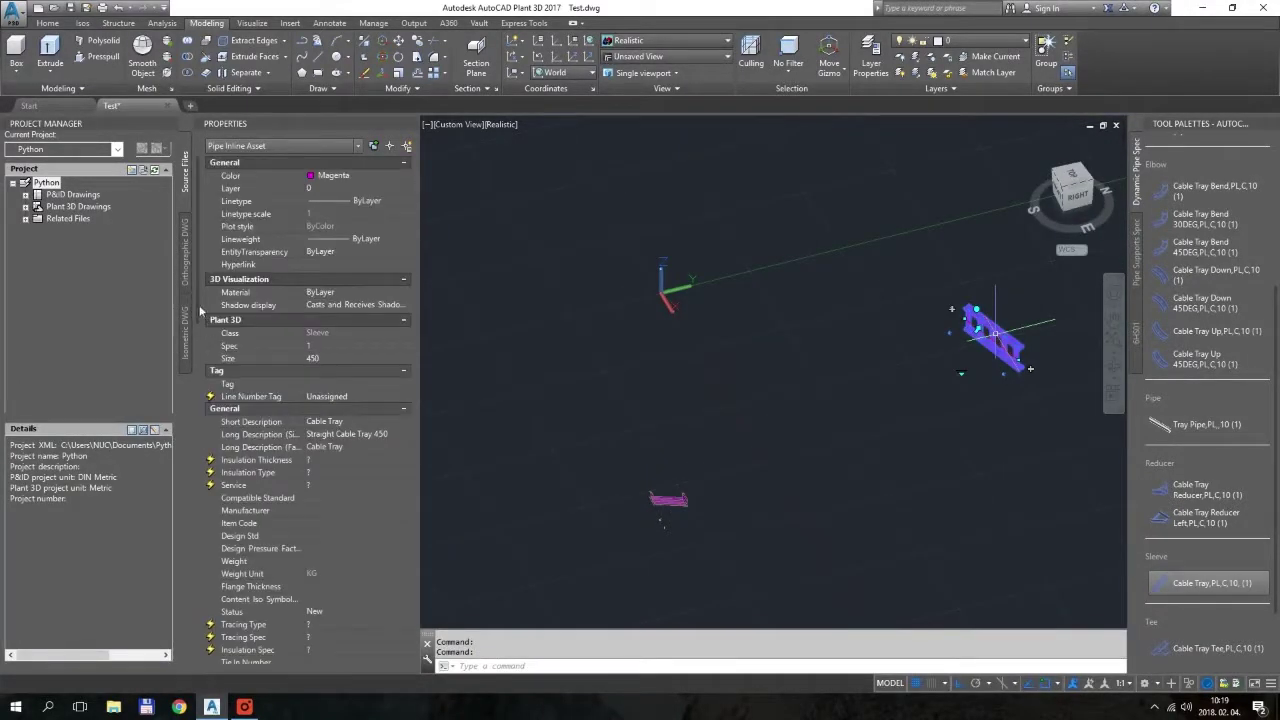
scroll(253, 535, "down", 10)
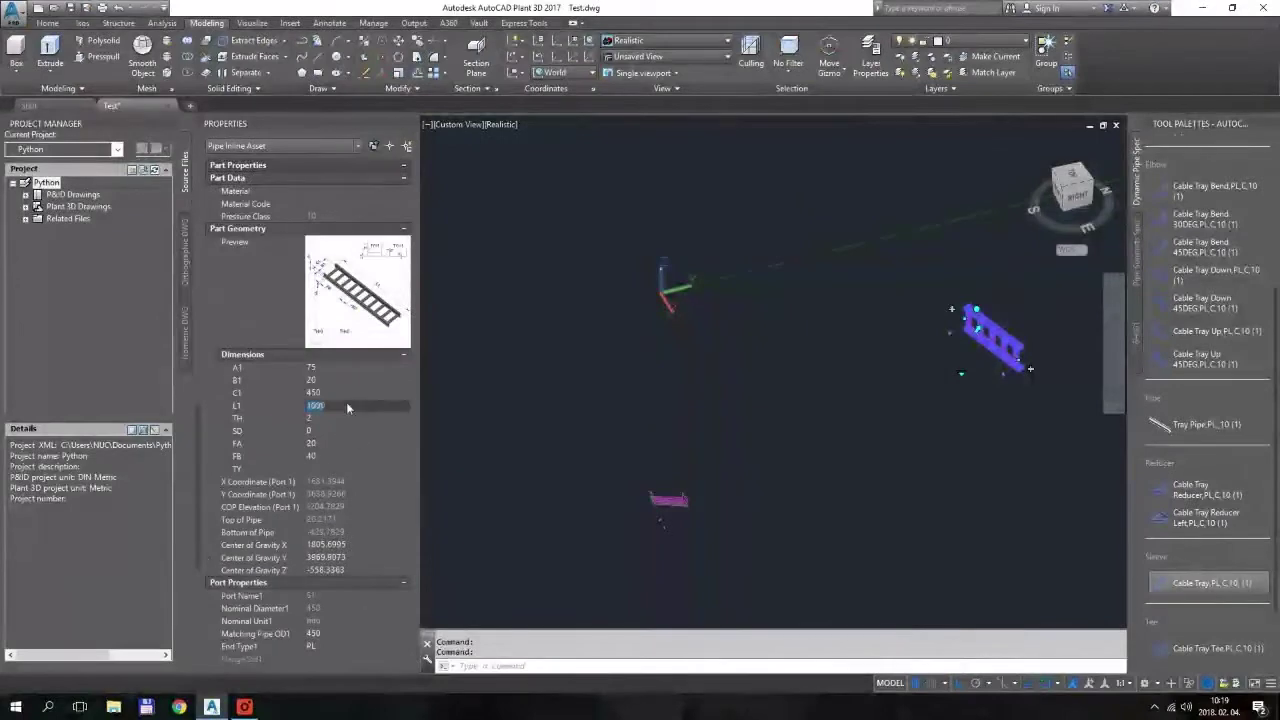
type("19")
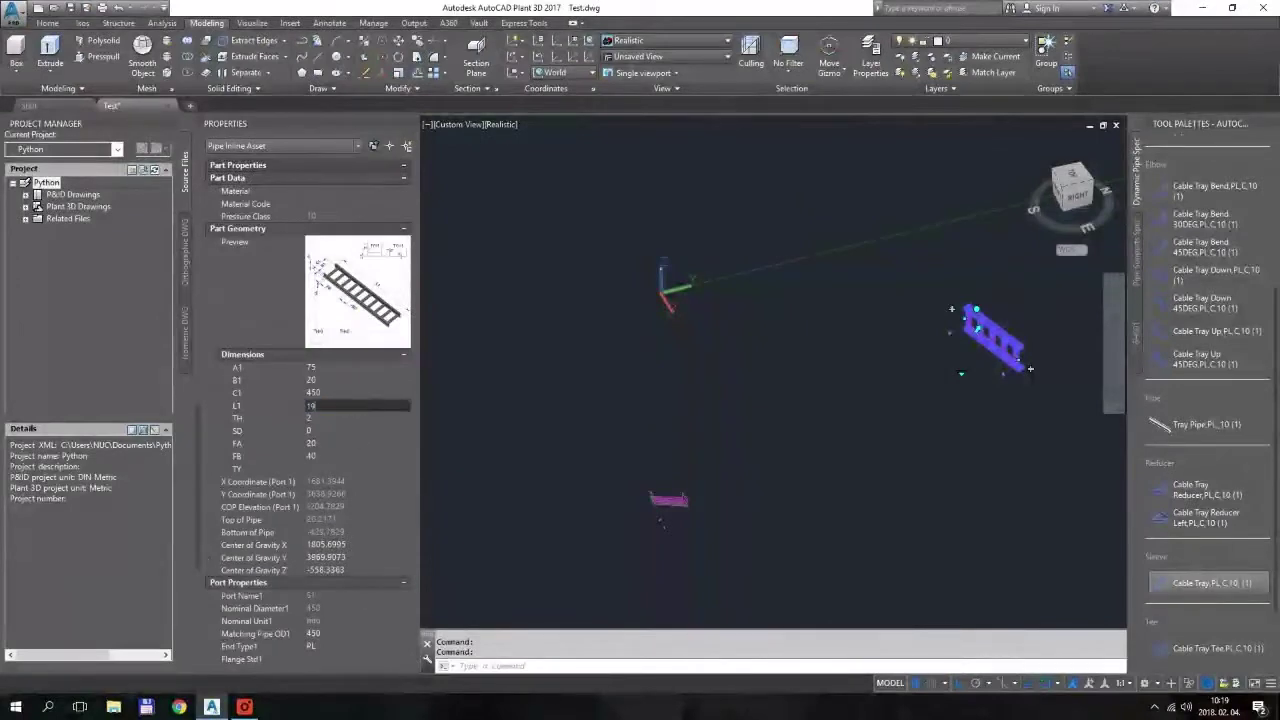
type("84")
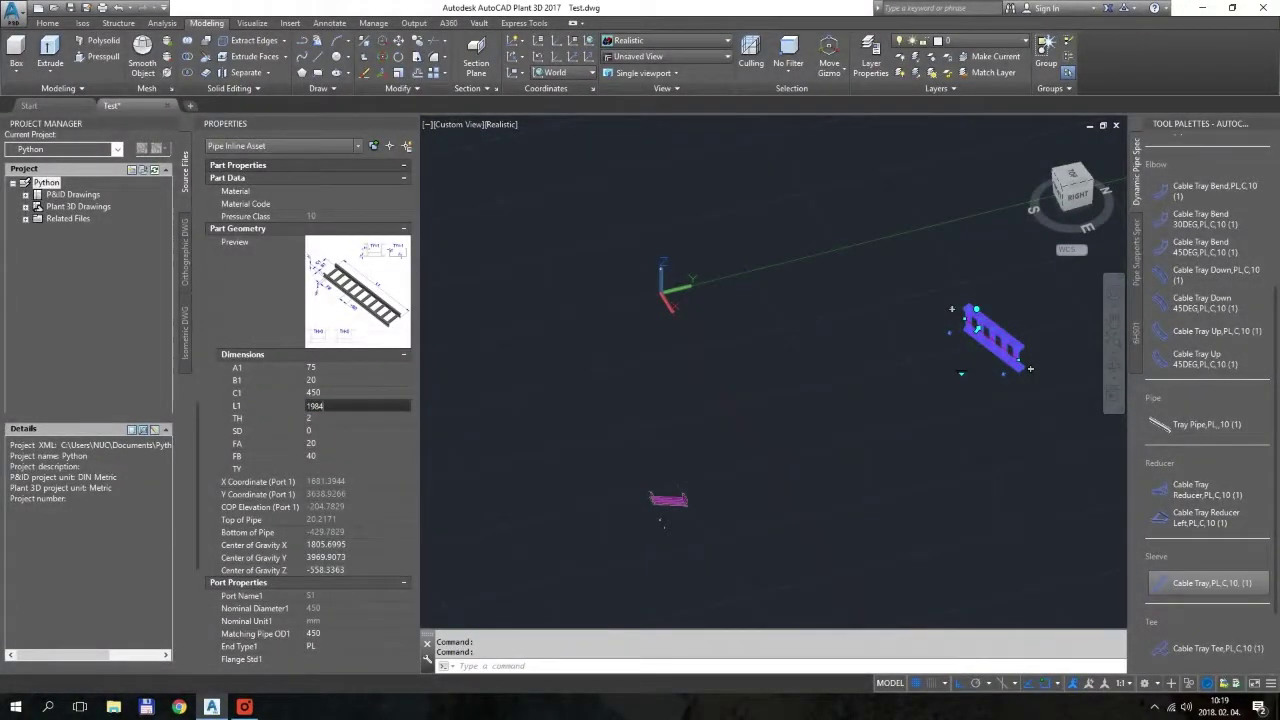
key("Tab")
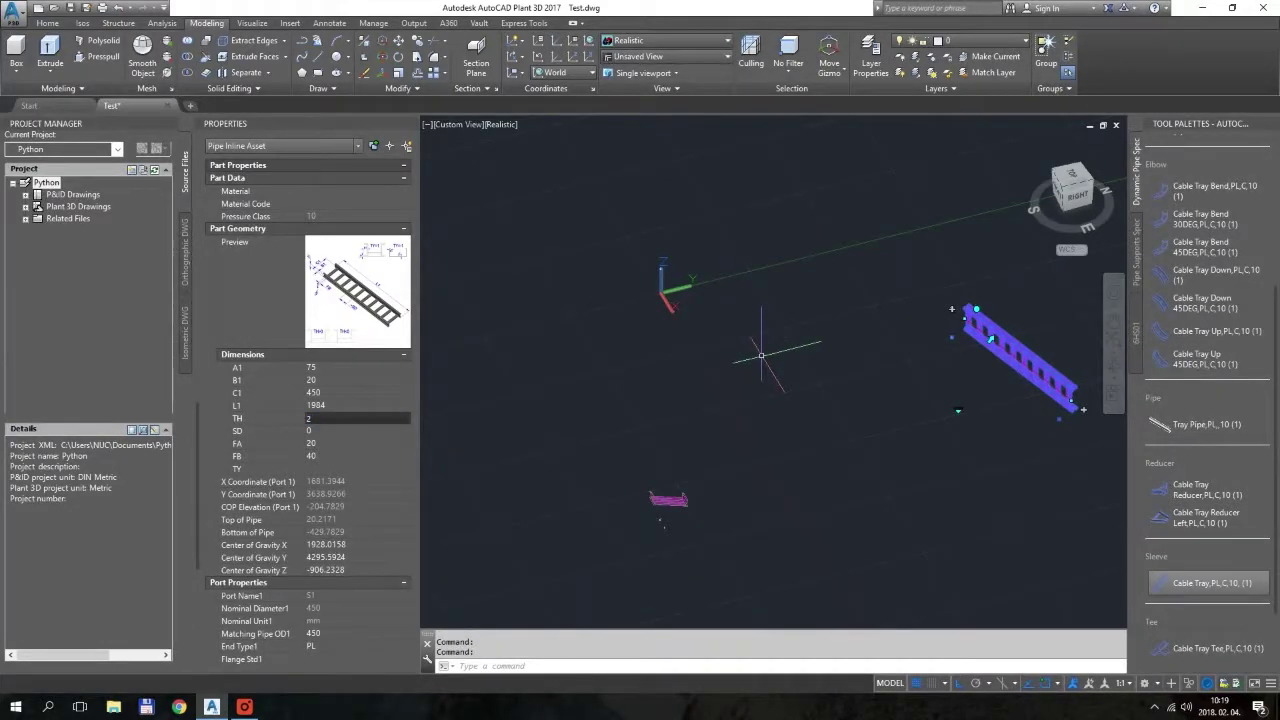
key("Escape")
Lengthen the upward-sloping straight tray slightly through its L1 dimension and deselect it.
middle_click_drag(766, 371, 614, 325, "shift")
left_click(760, 272)
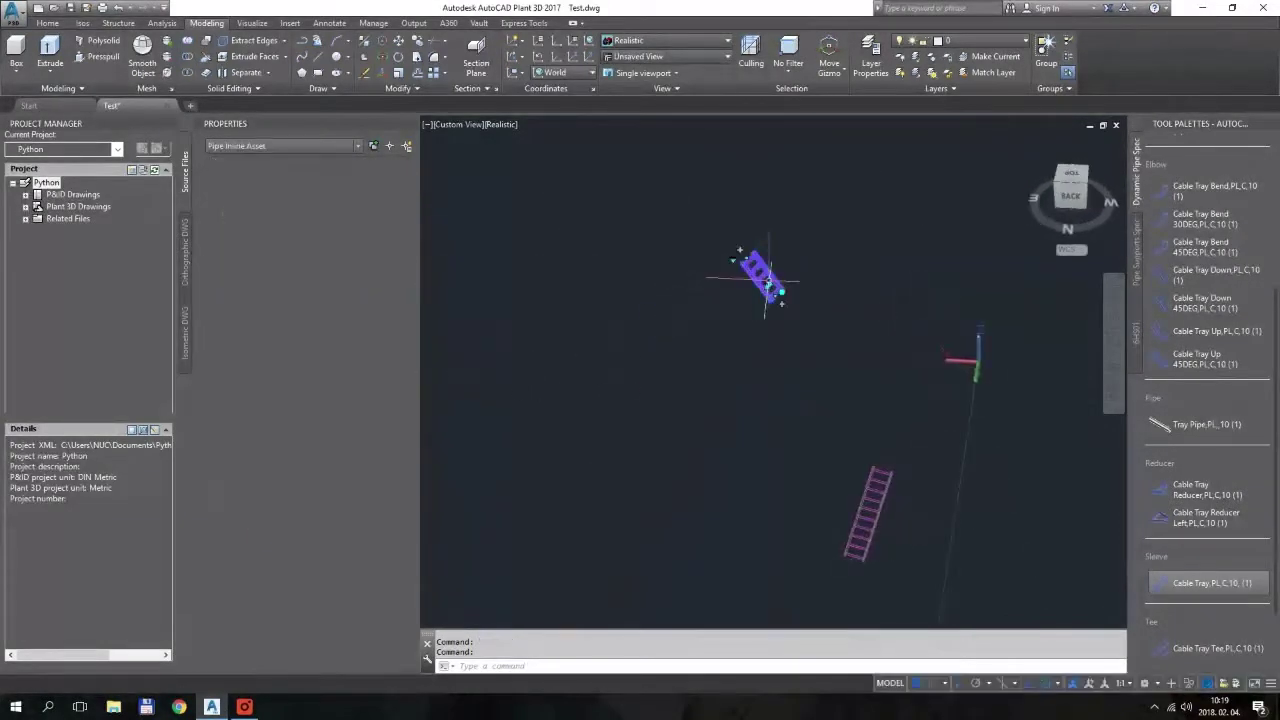
scroll(200, 494, "down", 10)
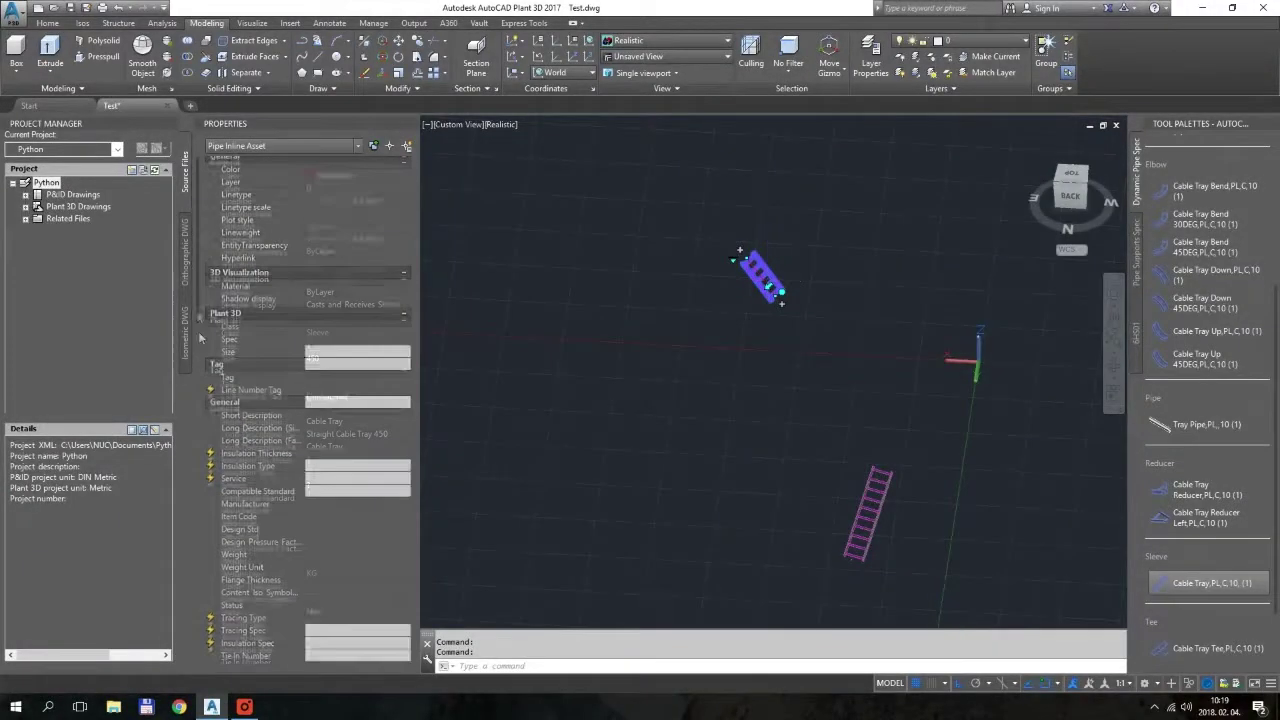
left_click(346, 495)
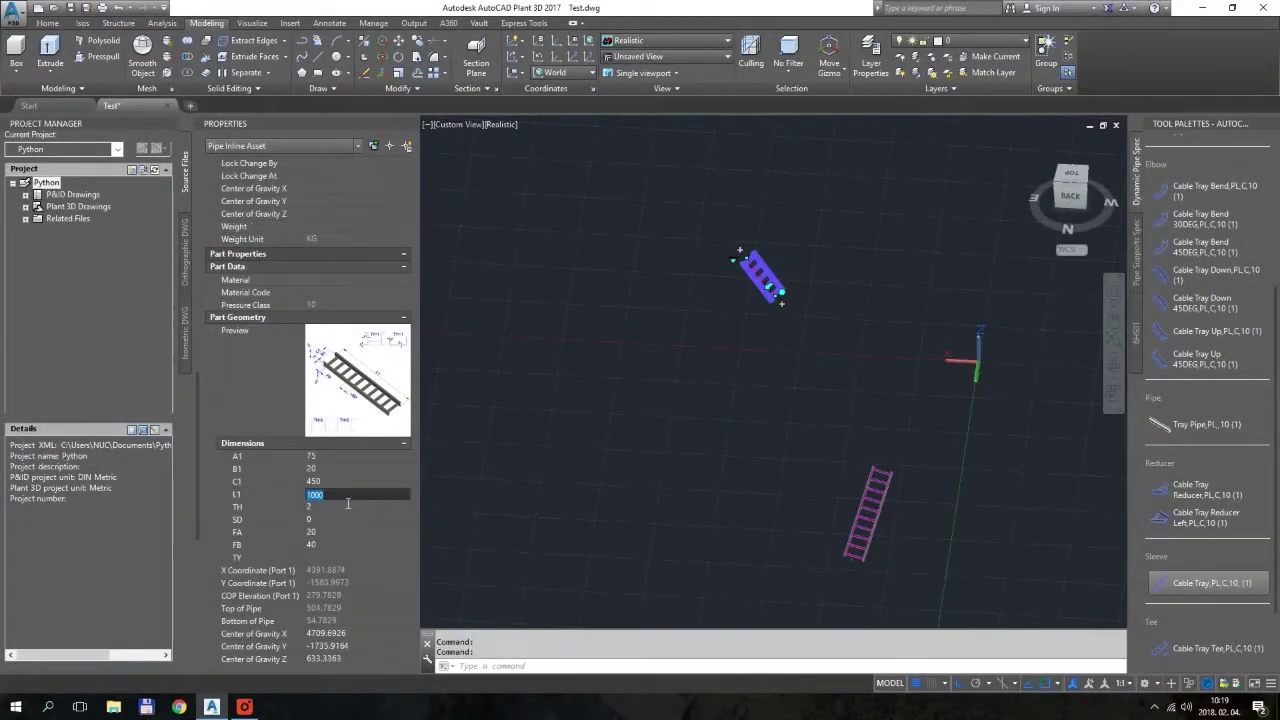
type("200")
key("Return")
key("Escape")
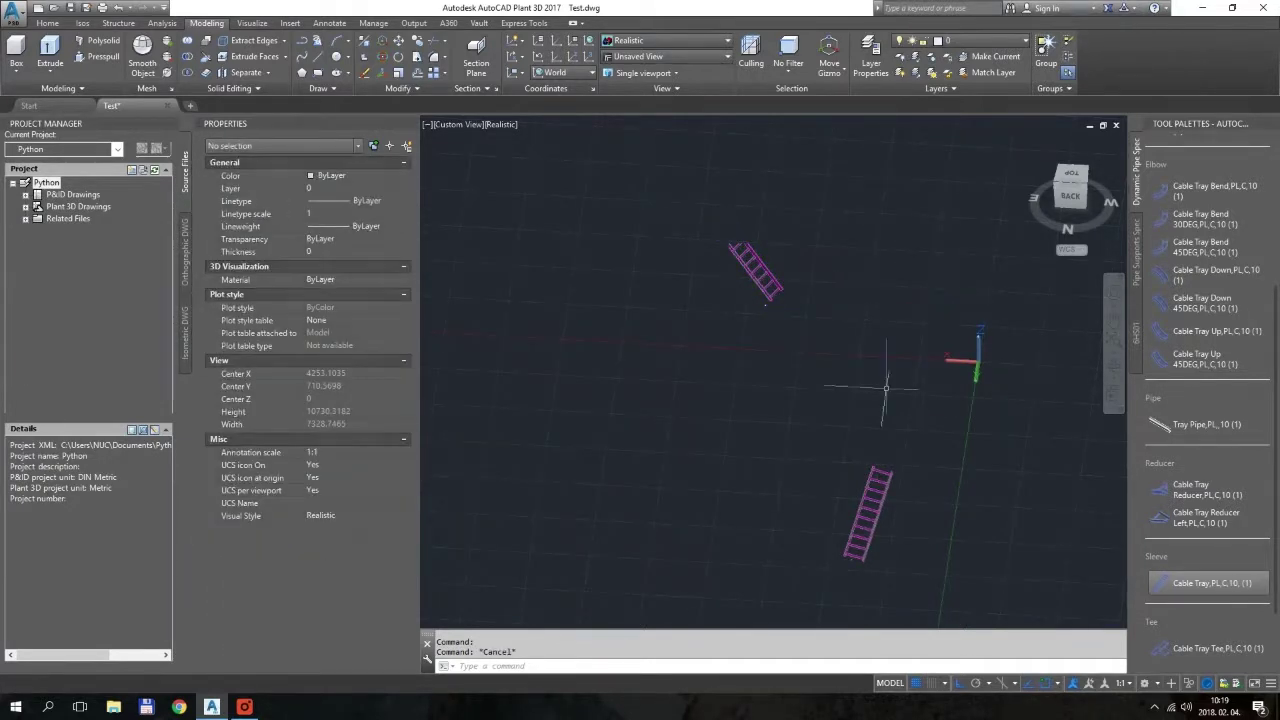
middle_click_drag(885, 388, 1005, 378, "shift")
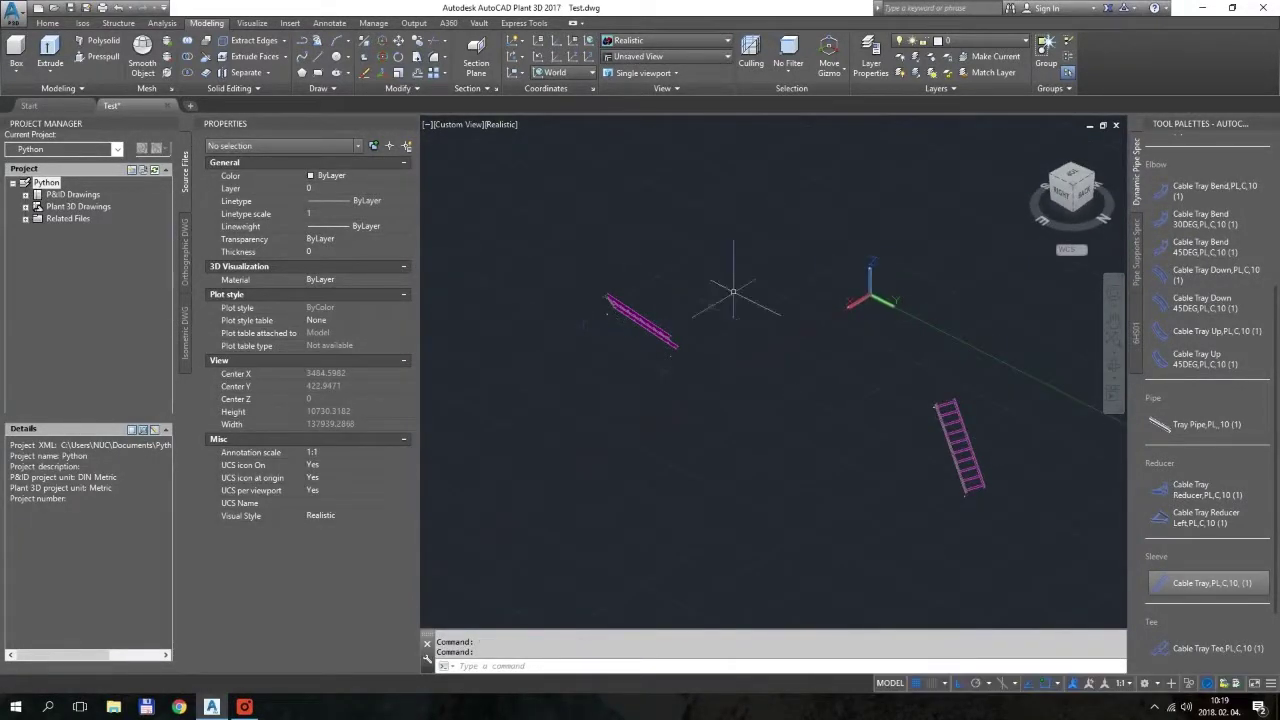
scroll(733, 292, "down", 2)
left_click(47, 23)
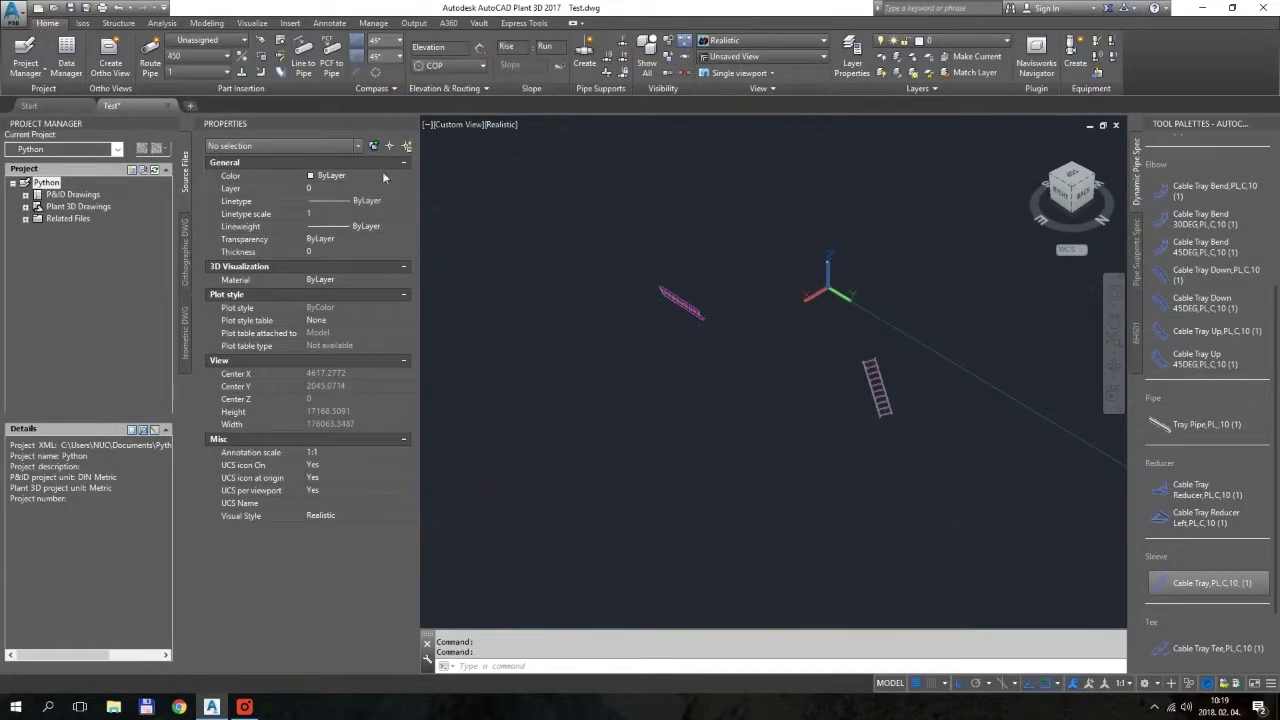
middle_click_drag(995, 367, 708, 308, "shift")
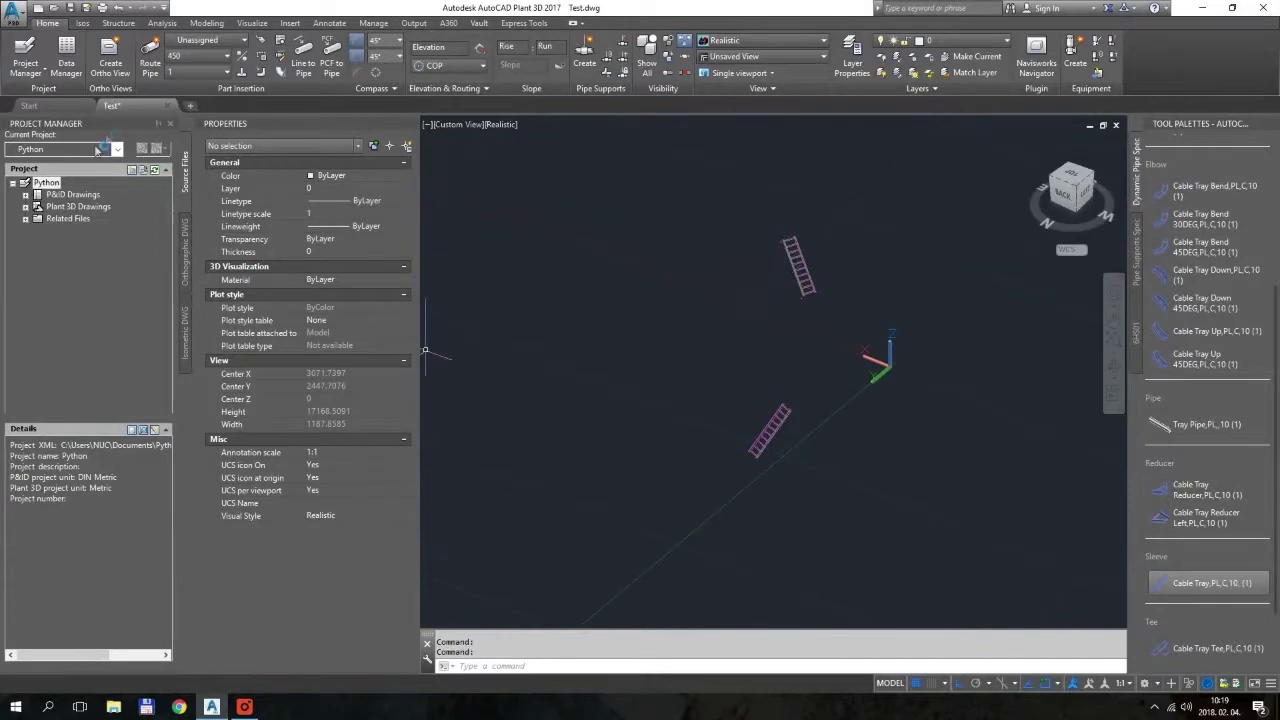
Select the straight cable tray farther from the Y axis and review its part geometry dimensions and port 1 coordinates.
left_click(795, 266)
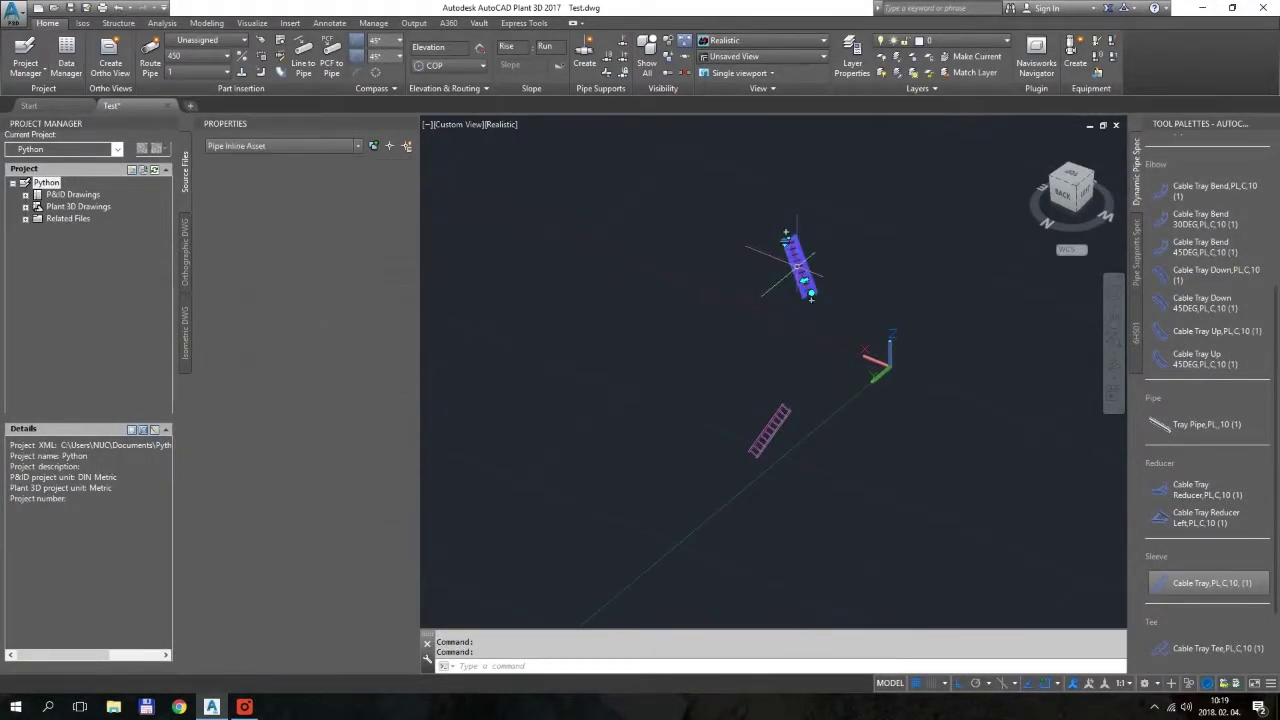
left_click_drag(200, 312, 194, 545)
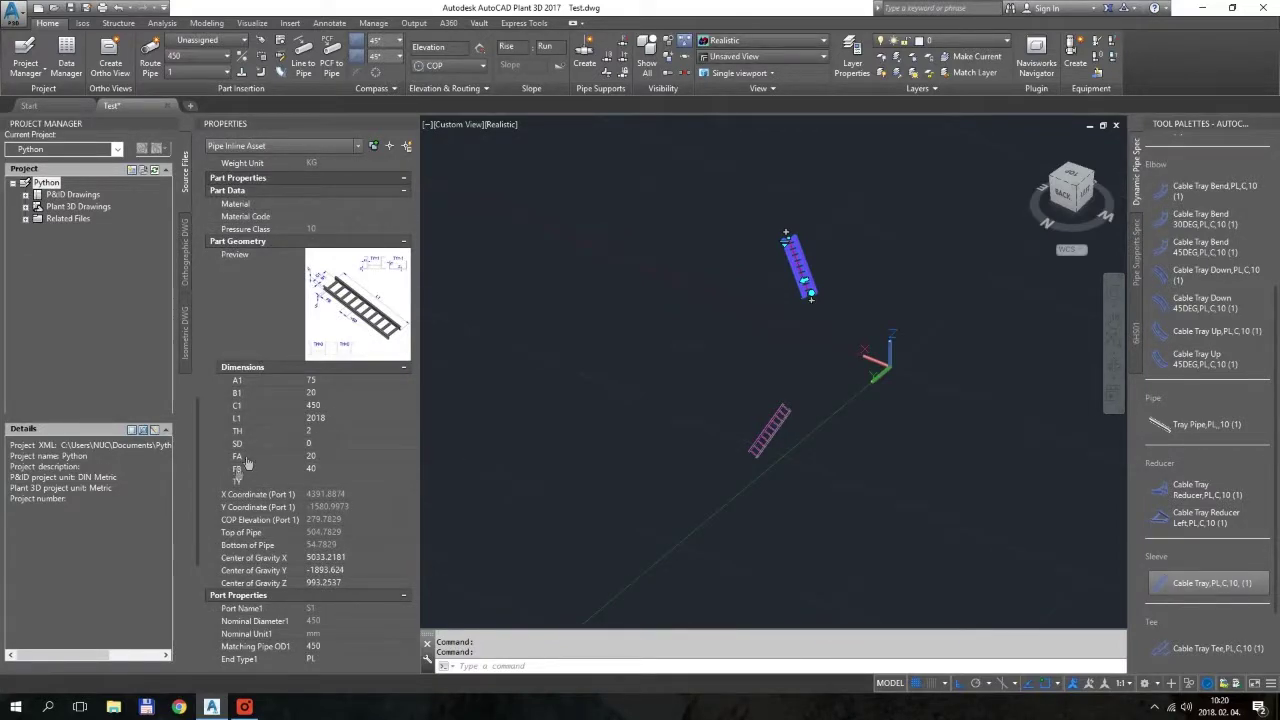
left_click_drag(198, 453, 183, 208)
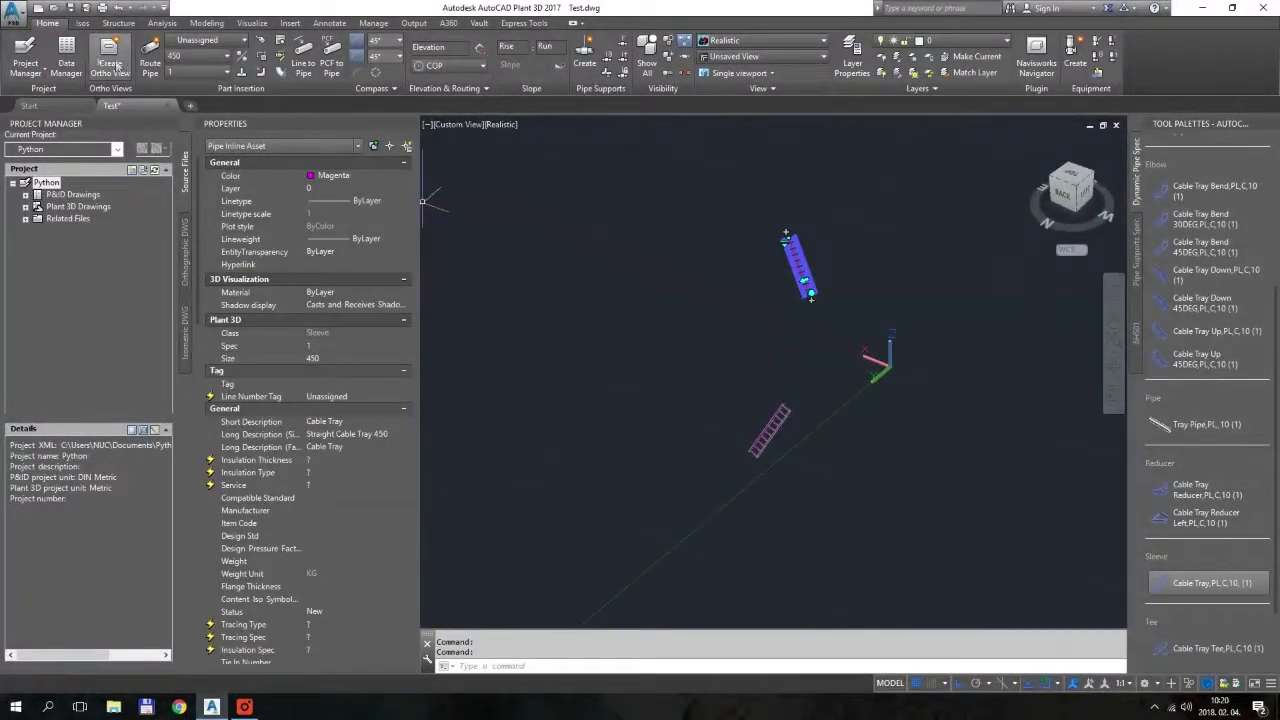
Open the Data Manager and enlarge it to display the current drawing's Piping and Equipment records.
left_click(66, 62)
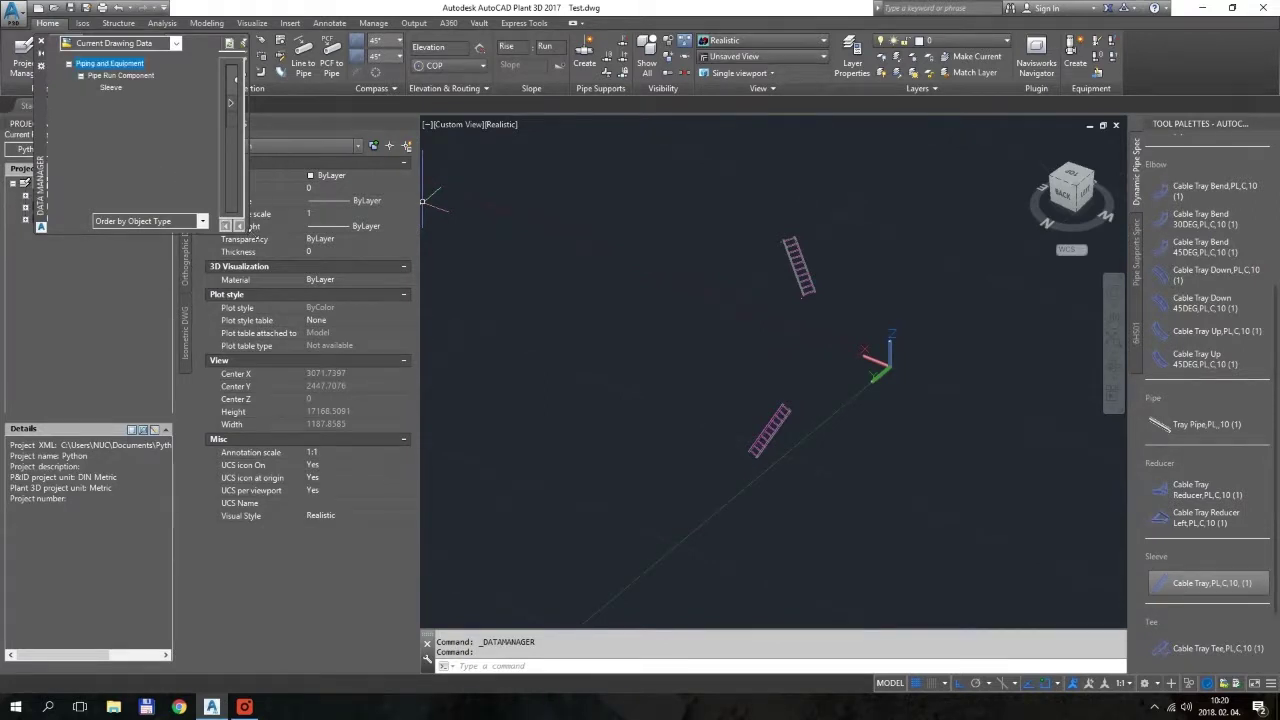
left_click_drag(257, 239, 1125, 398)
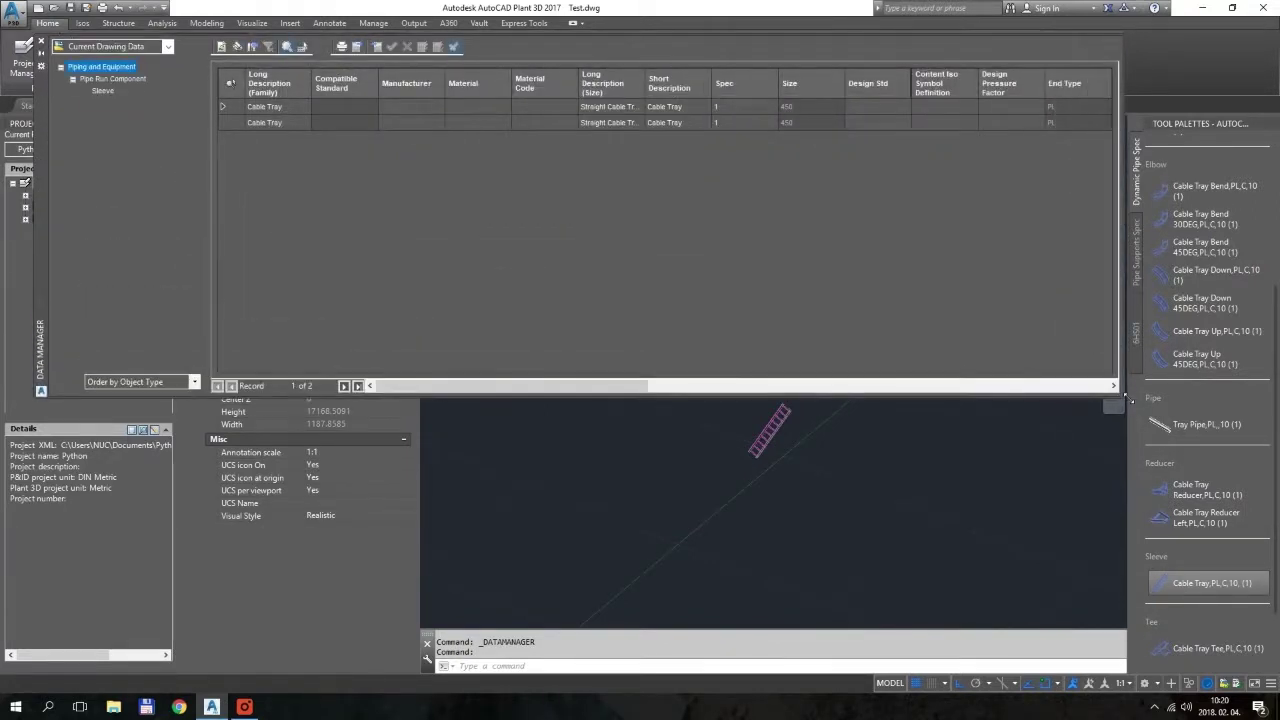
mouse_move(387, 389)
left_mouse_down()
mouse_move(883, 391)
mouse_move(386, 383)
left_mouse_up()
left_click(504, 121)
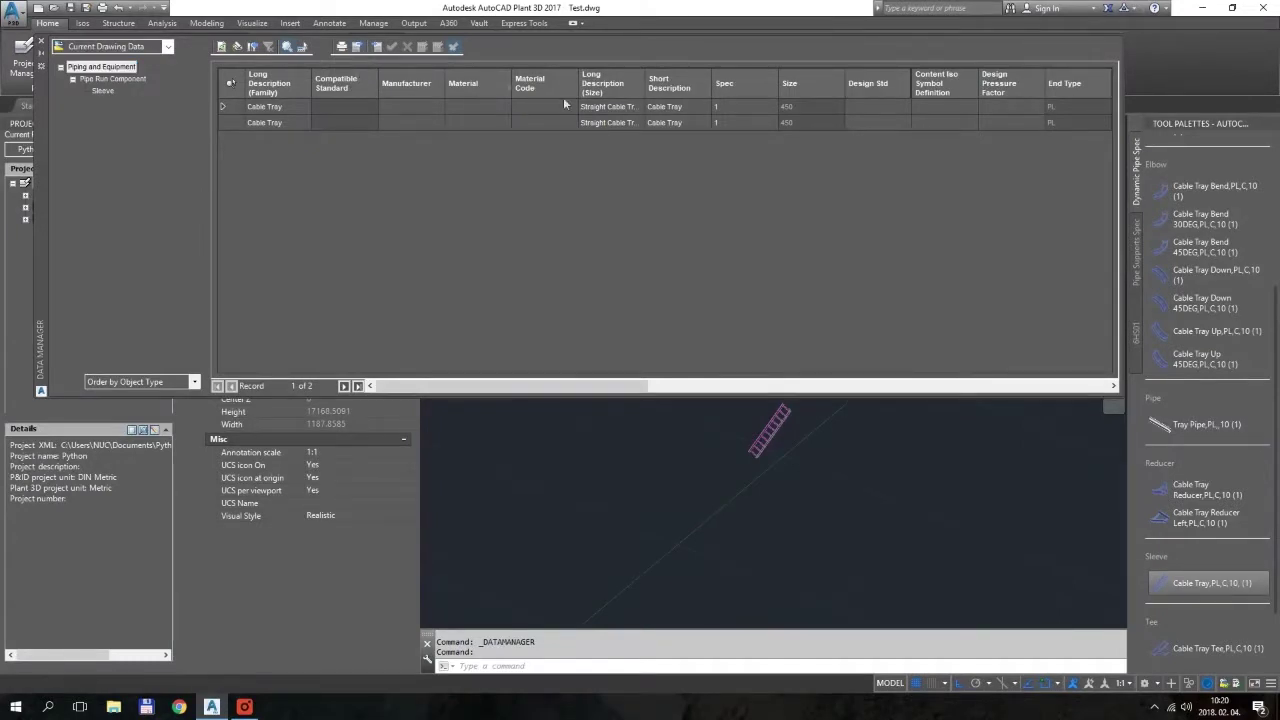
Export the displayed data for the active node and all child nodes to the desktop as Test-Piping and Equipment.xls.
left_click(357, 48)
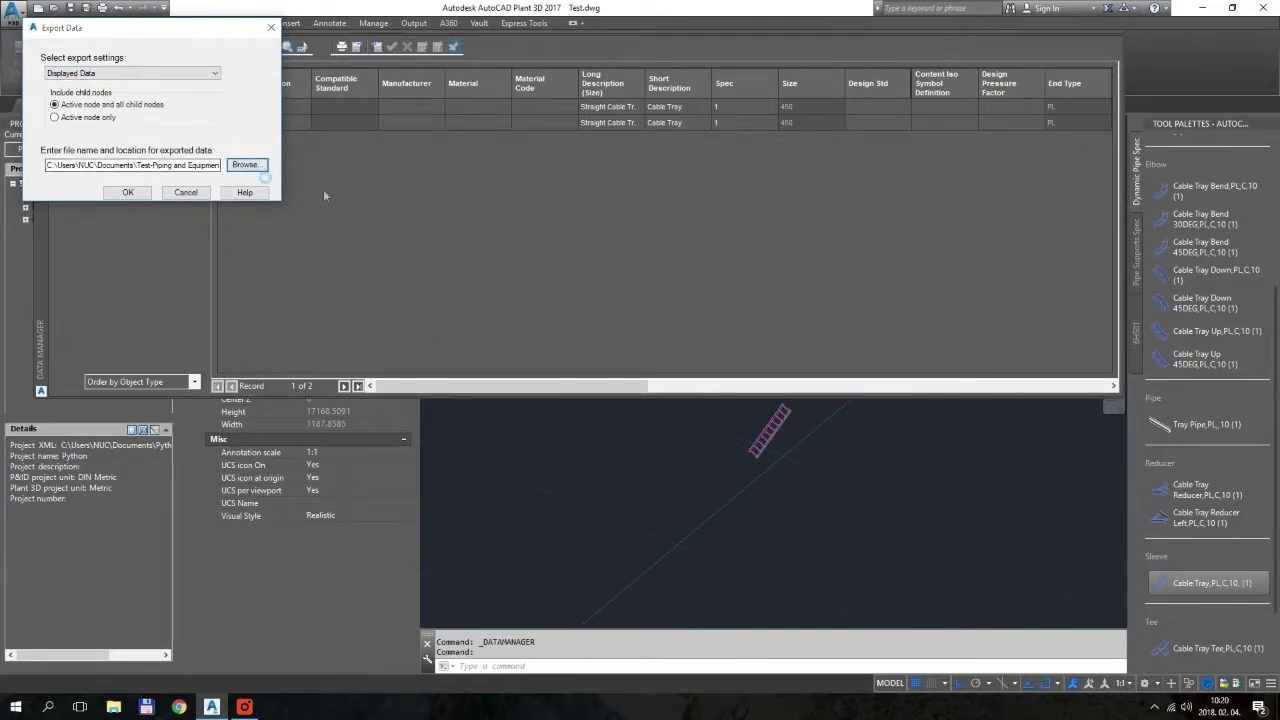
left_click(60, 188)
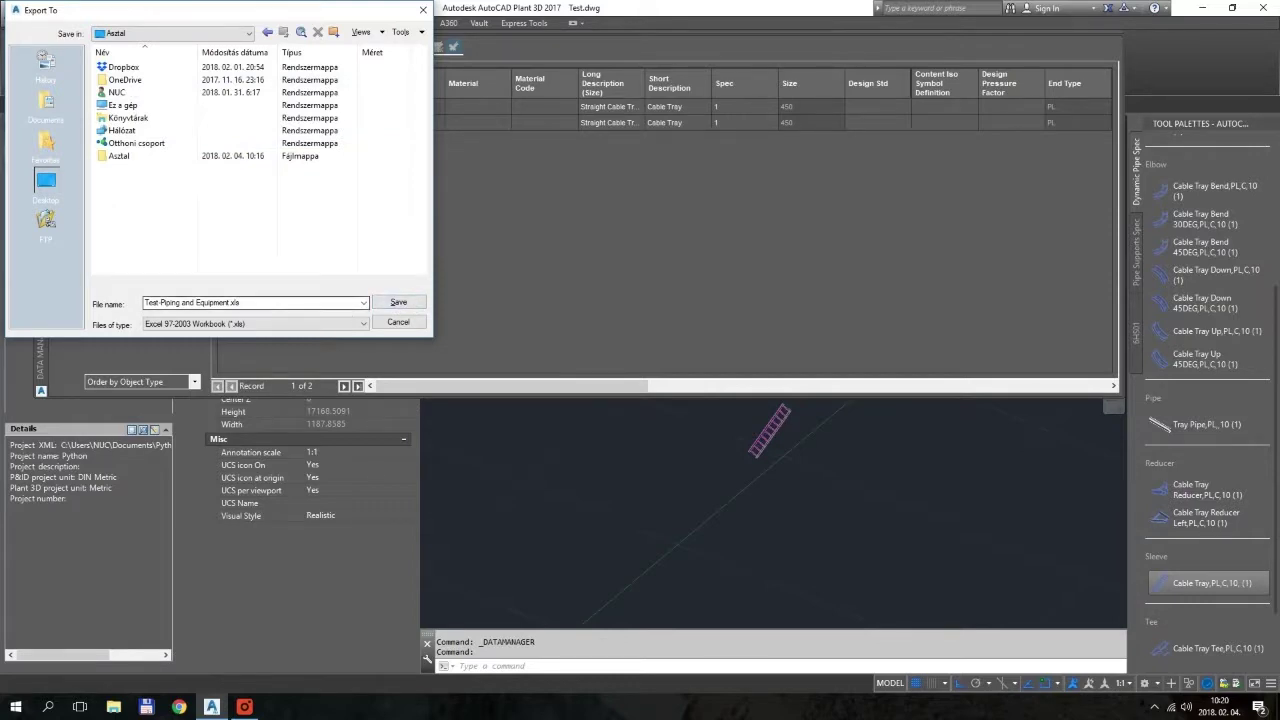
left_click(398, 303)
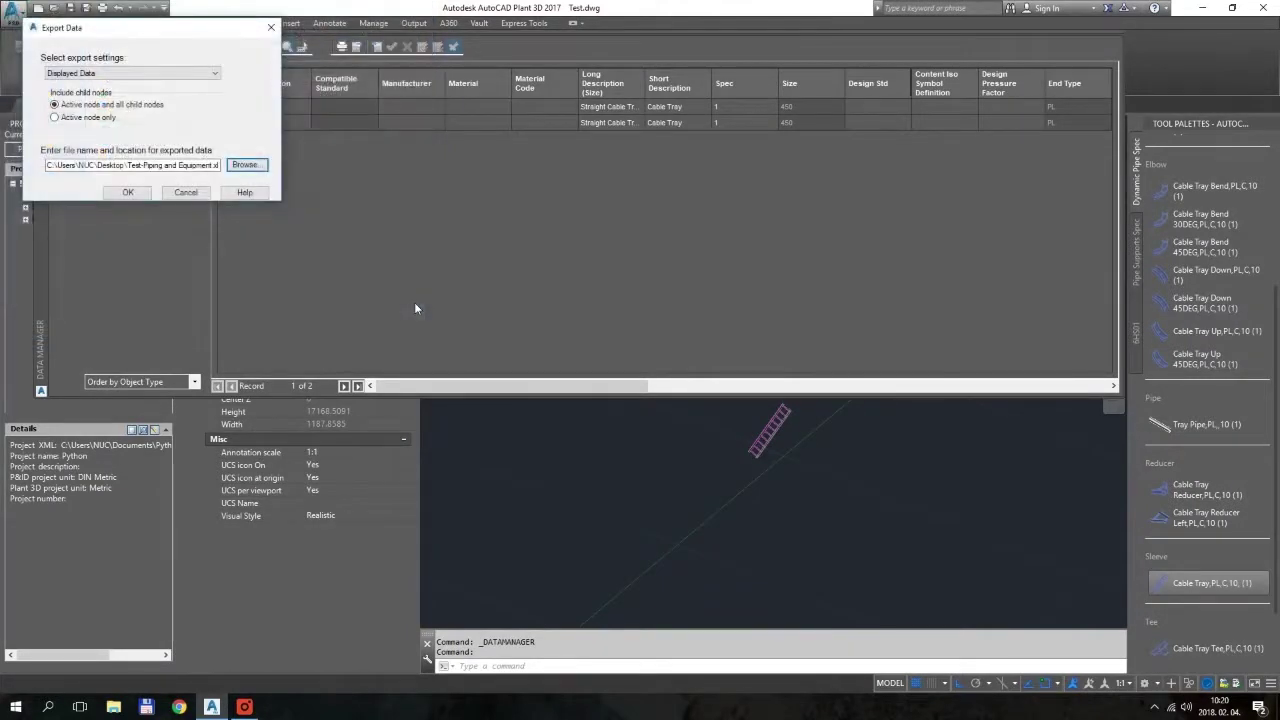
left_click(129, 192)
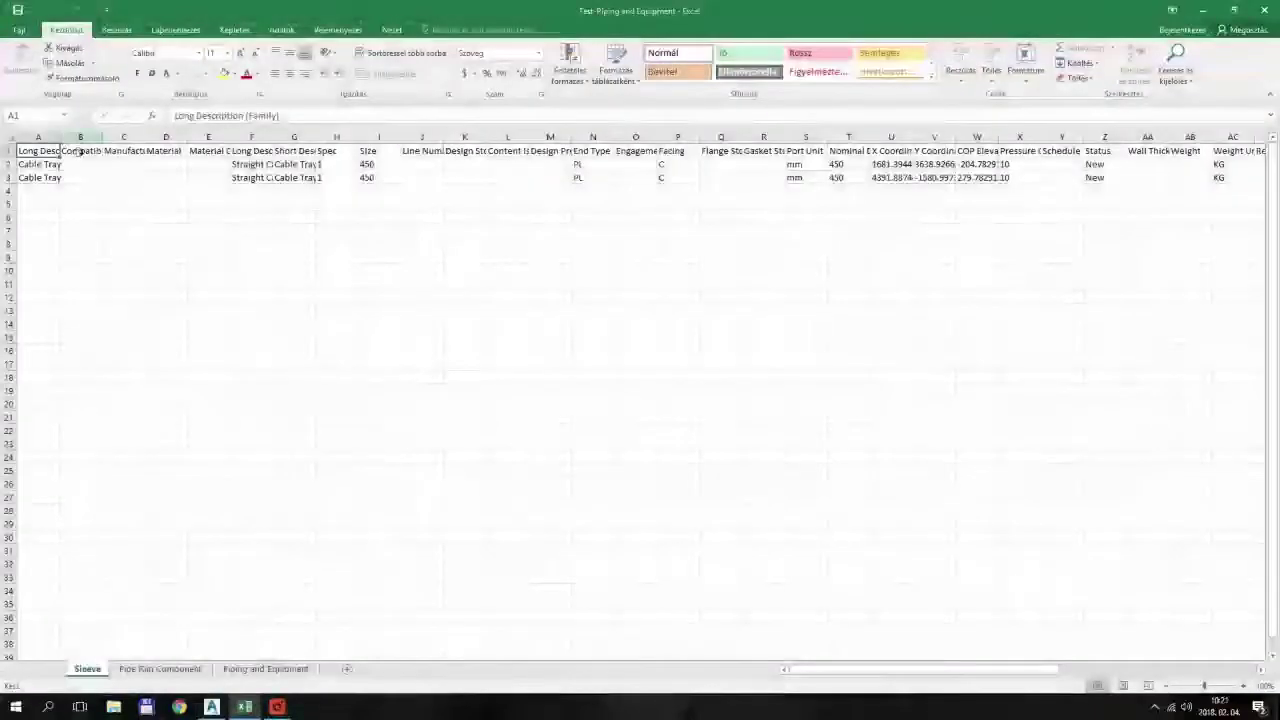
In the exported Excel workbook's Sleeve sheet, widen column A and fit the Center of Gravity X, Y and Z columns to their contents.
left_click_drag(62, 142, 81, 143)
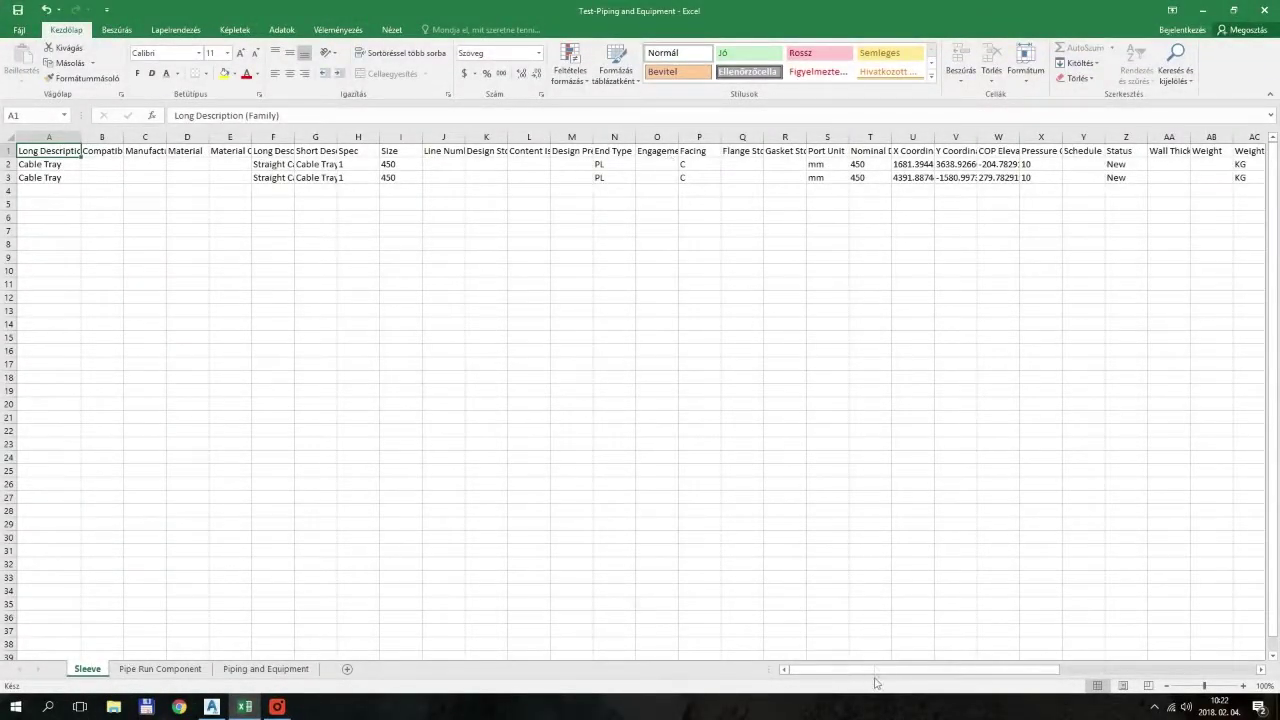
left_click_drag(875, 670, 1100, 675)
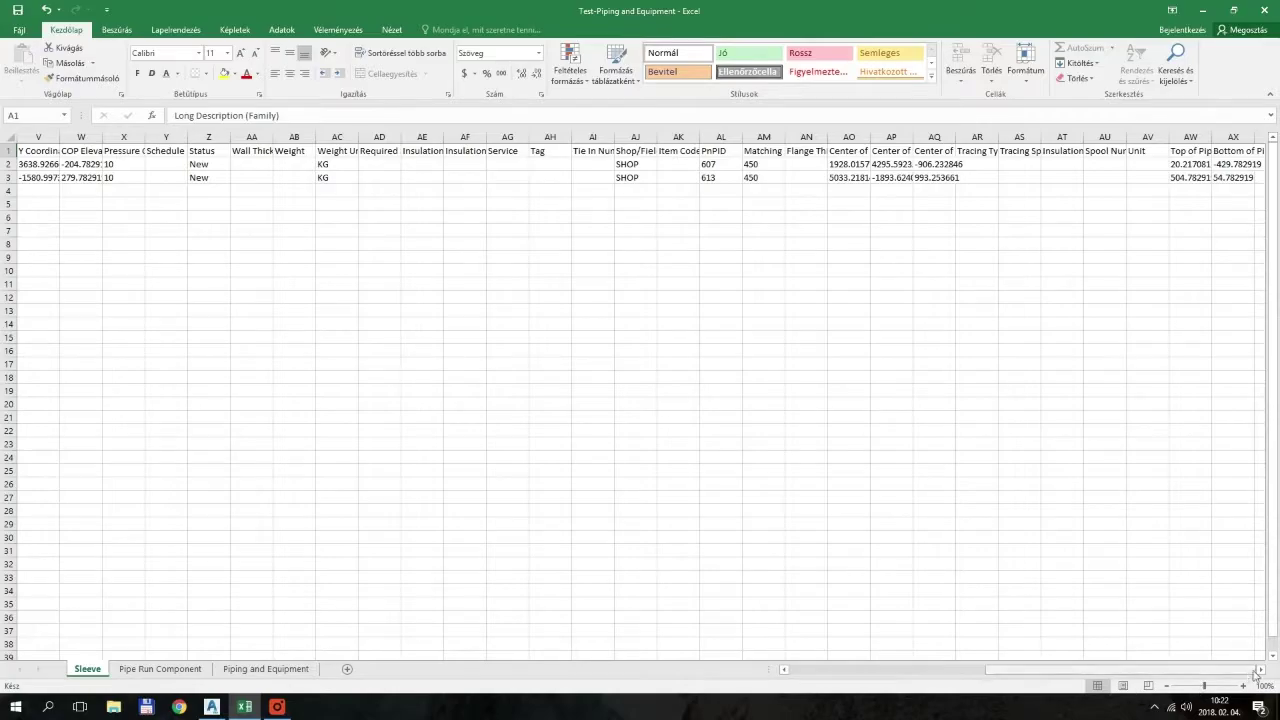
left_click_drag(1228, 671, 1122, 675)
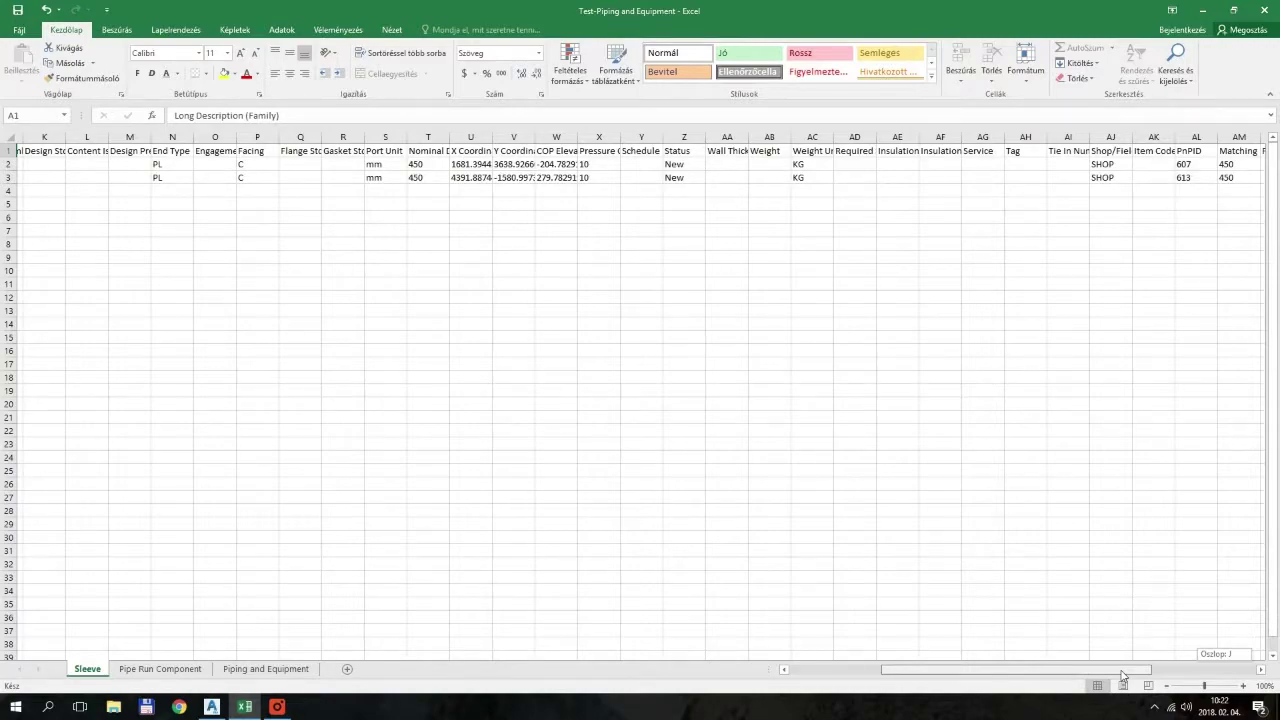
left_click_drag(1122, 675, 1265, 675)
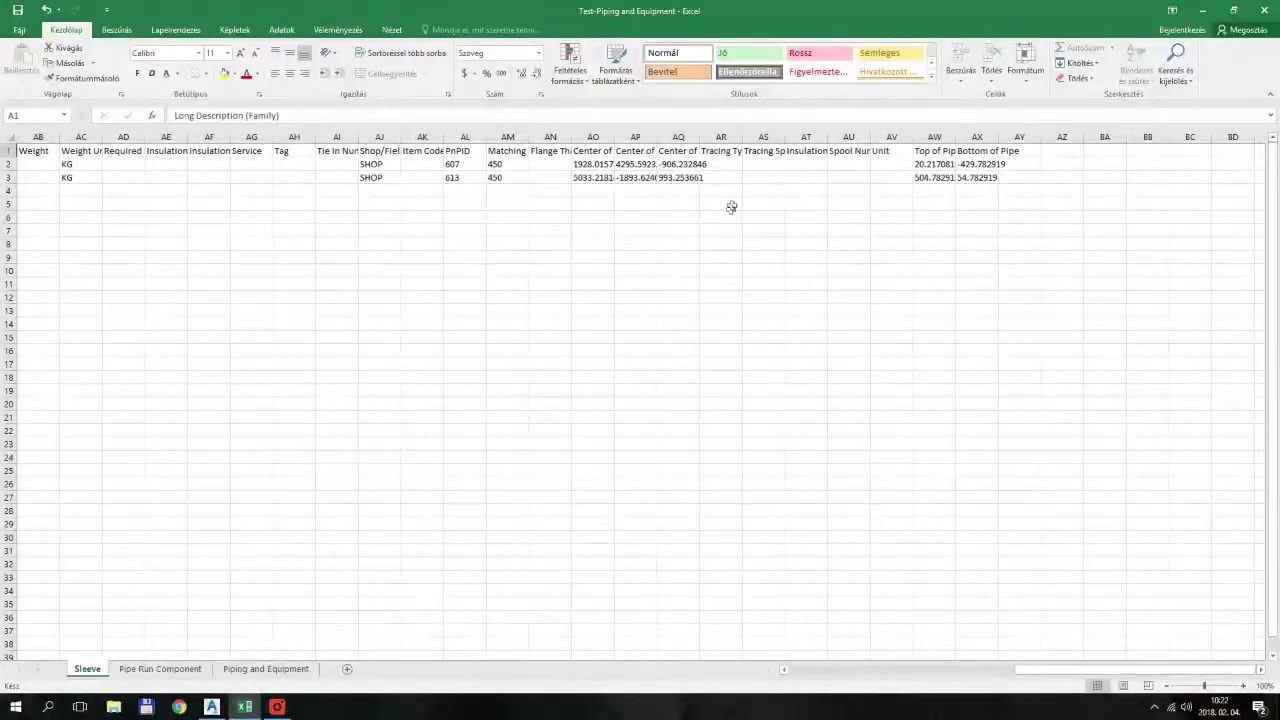
left_click_drag(593, 137, 754, 137)
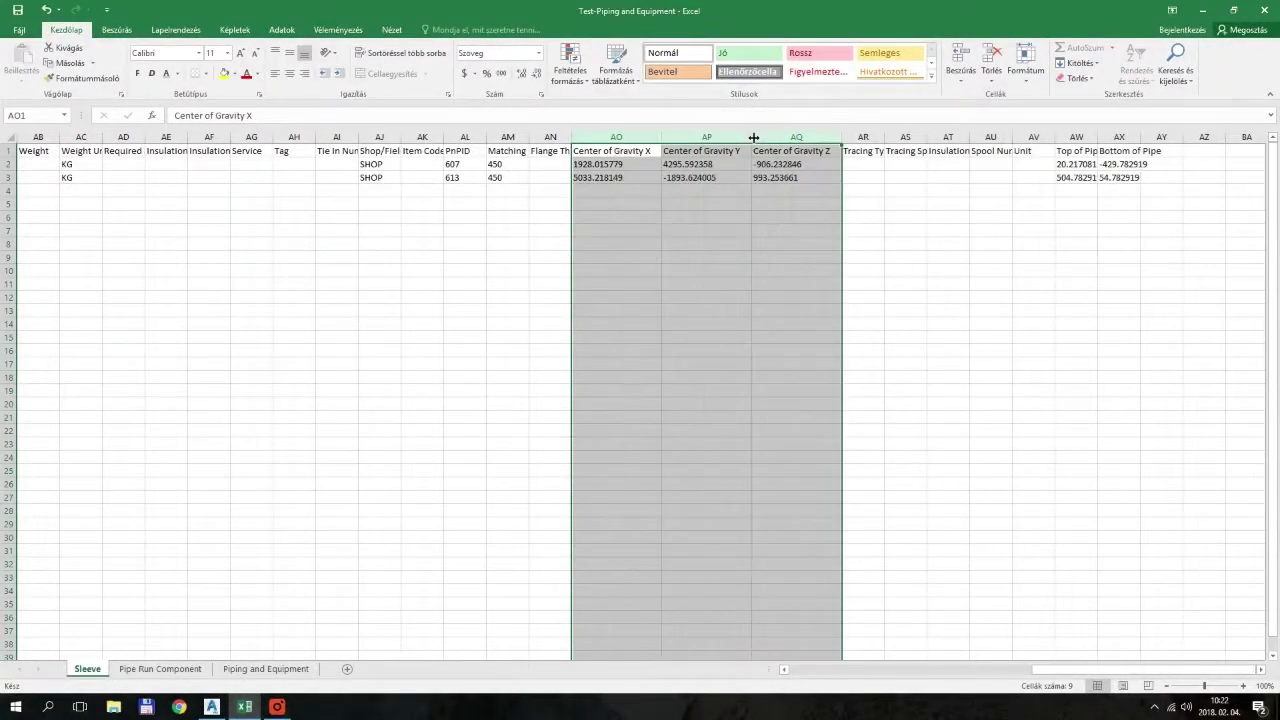
left_click(778, 216)
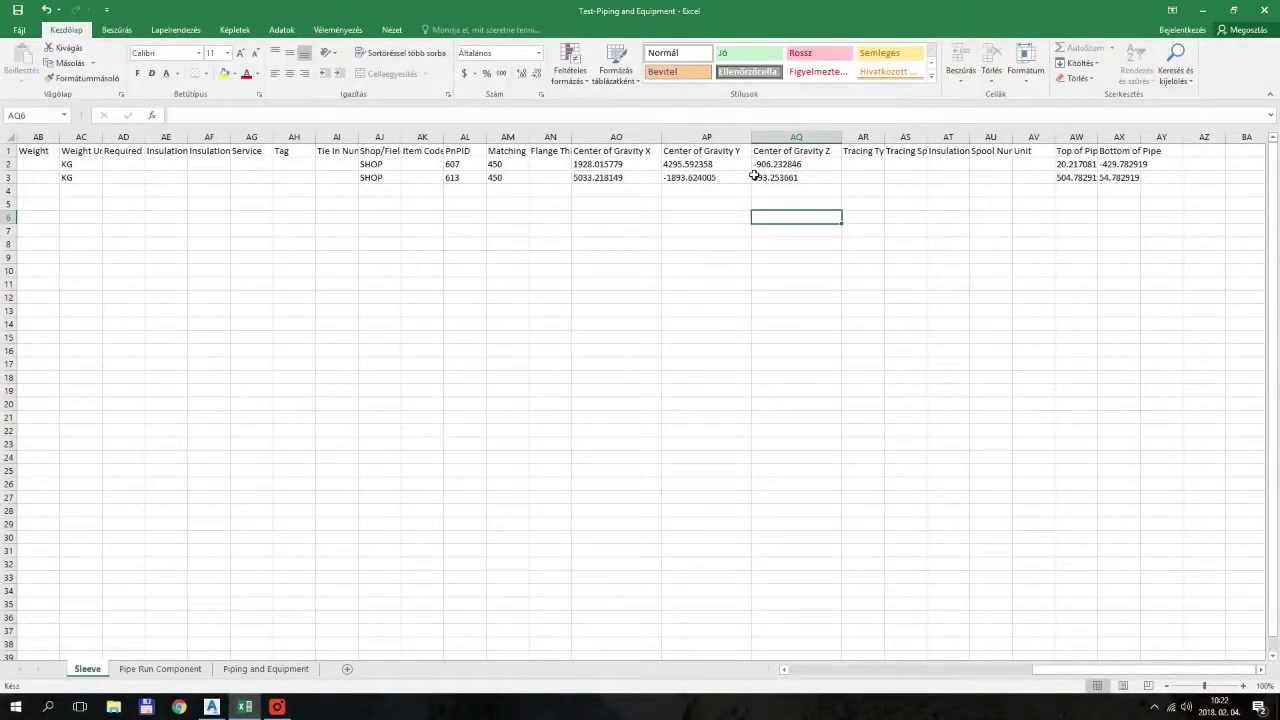
Fit the widths of the X Coordinate, Y Coordinate and COP Elevation (Port 1) columns to their contents.
left_click(783, 669)
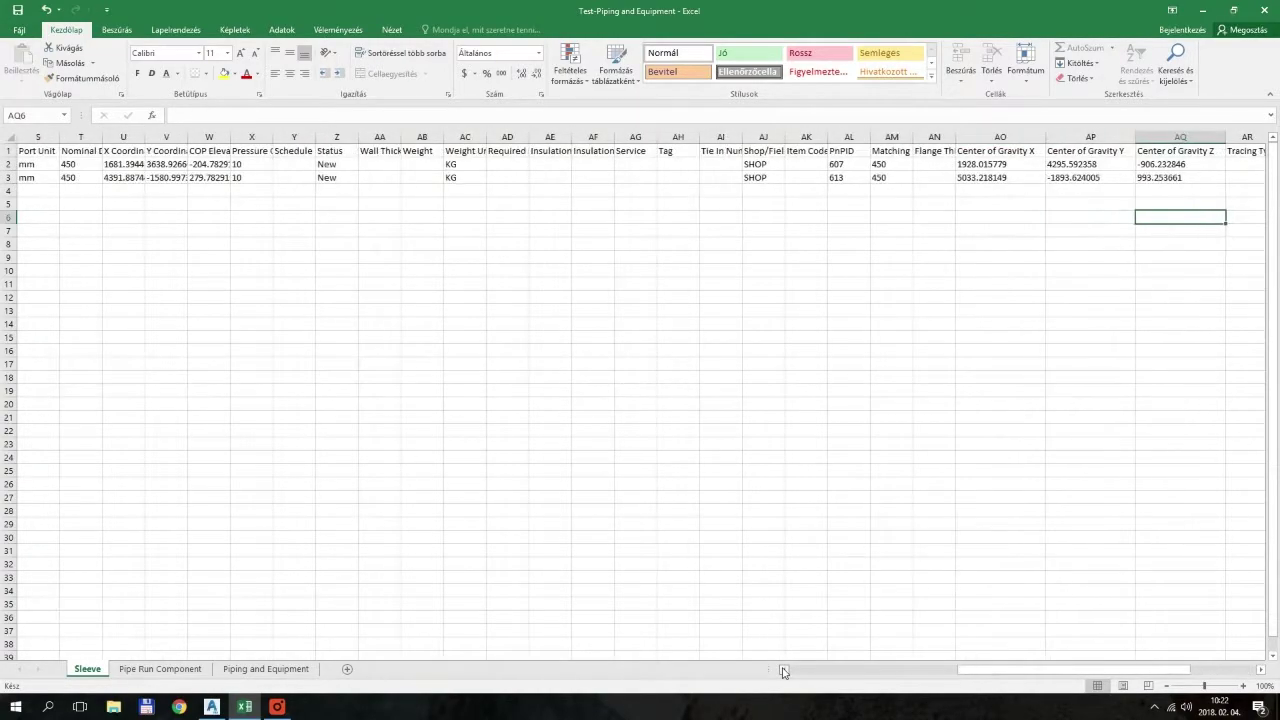
left_click(783, 669)
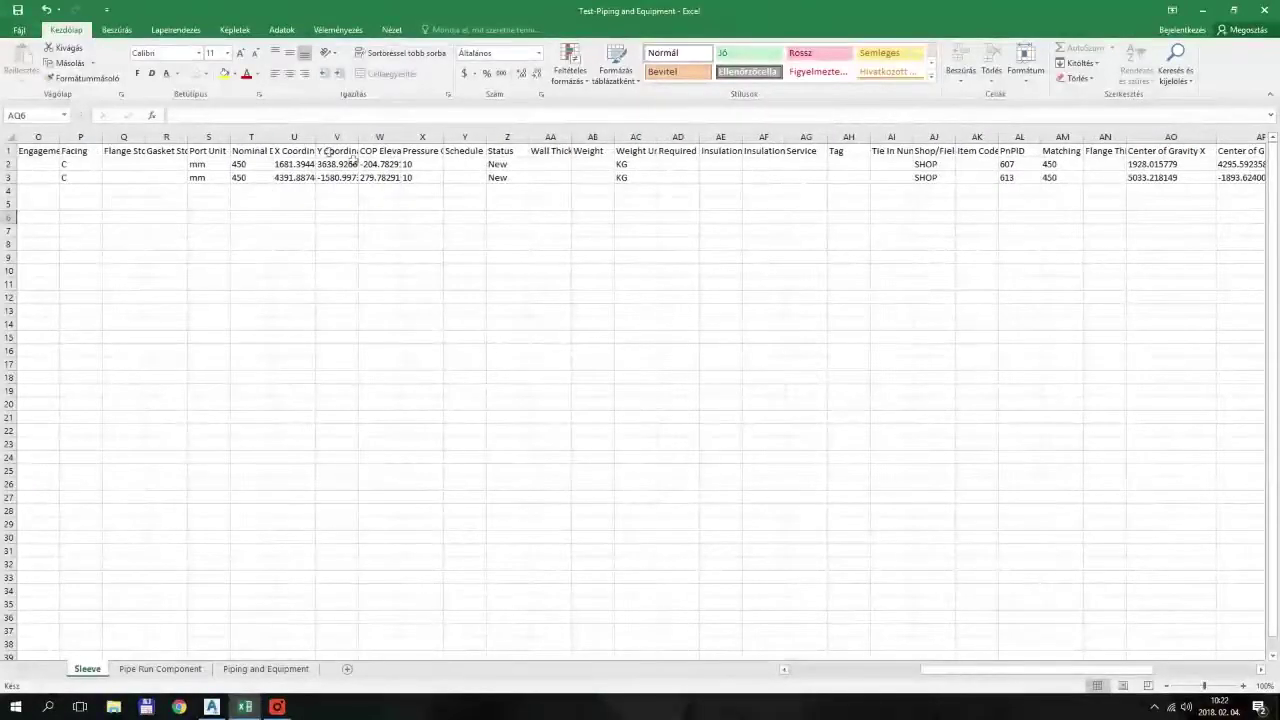
left_click_drag(295, 137, 338, 137)
double_click(358, 137)
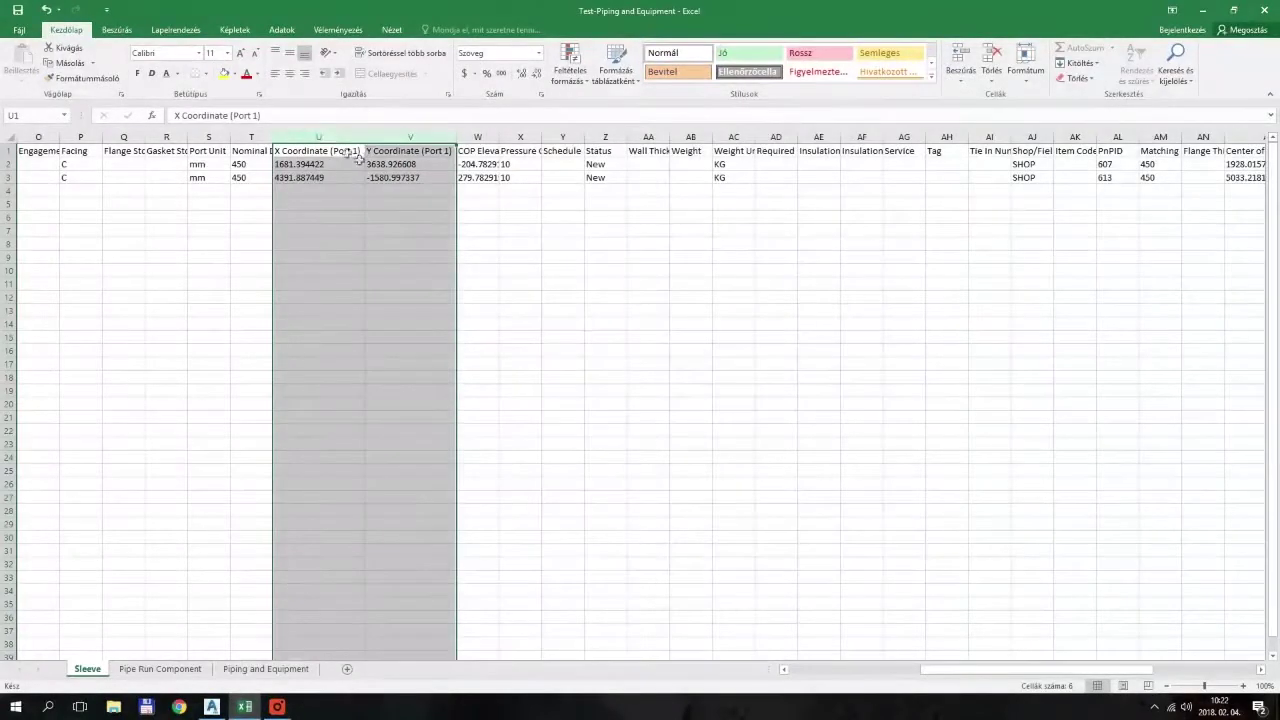
left_click_drag(321, 165, 478, 177)
double_click(501, 137)
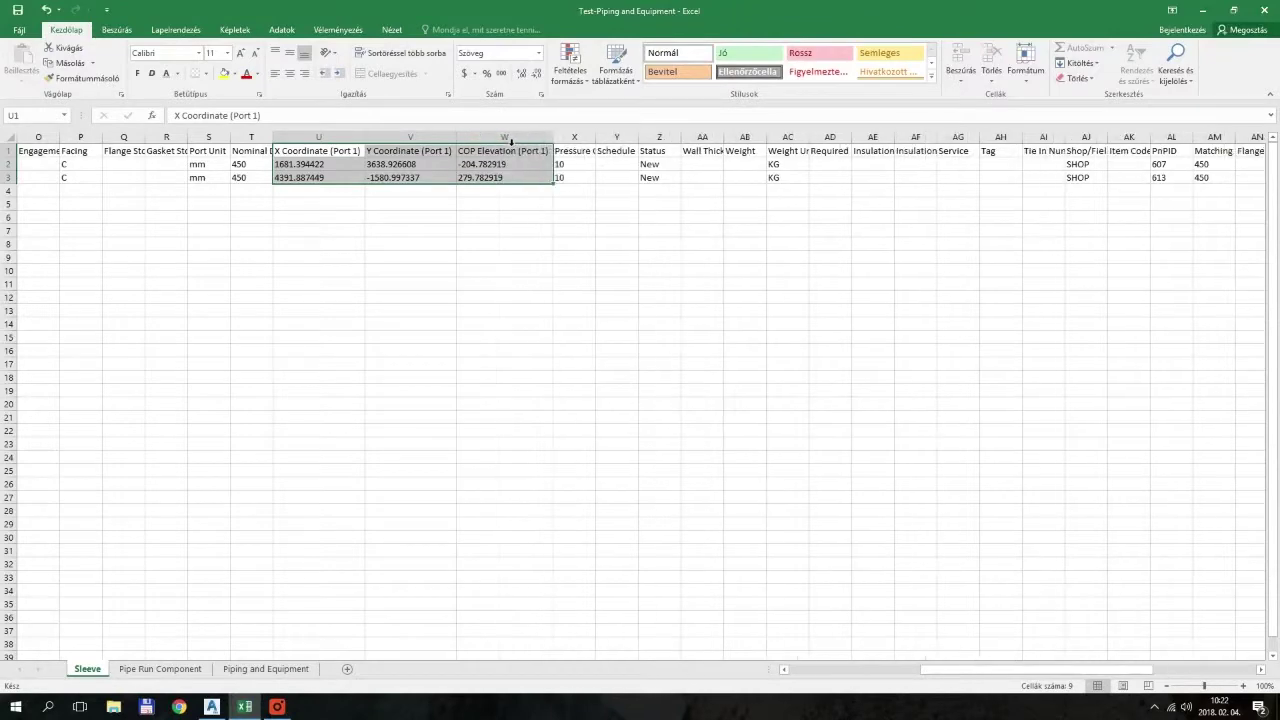
left_click(495, 204)
left_click_drag(497, 177, 282, 150)
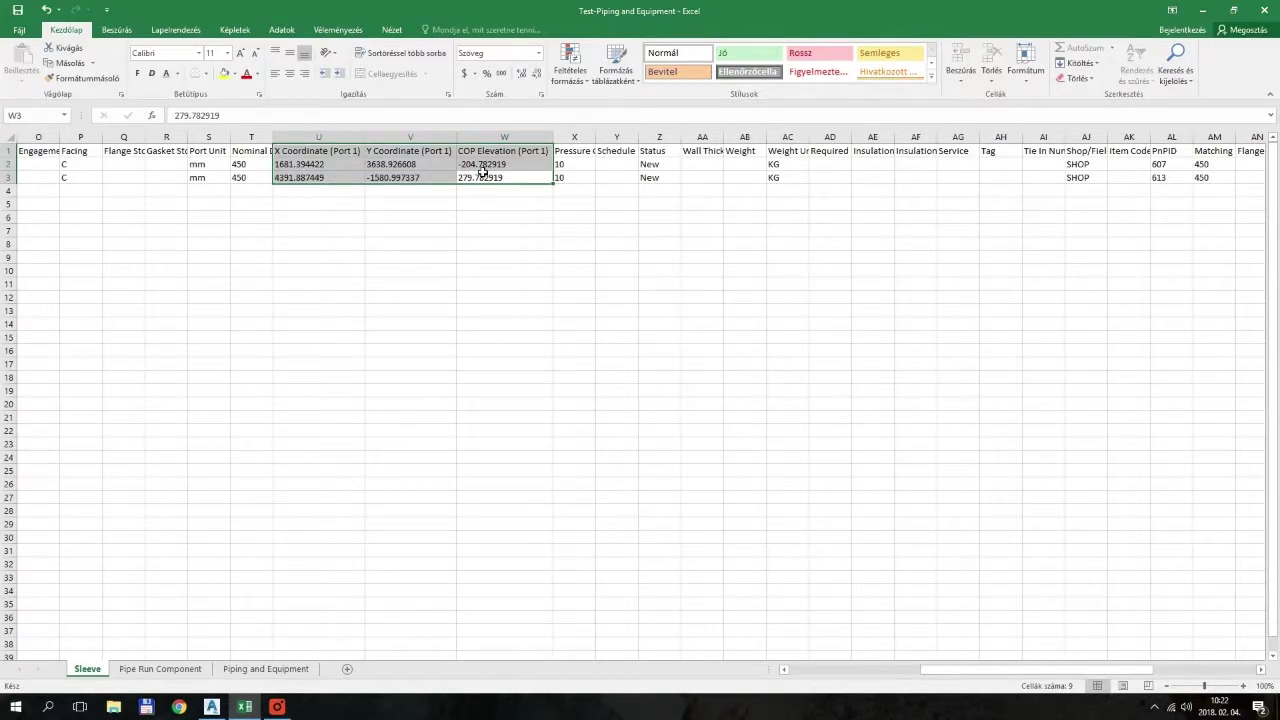
left_click(612, 225)
Hide columns X through AN, between the COP Elevation and Center of Gravity X columns.
left_click_drag(574, 137, 908, 135)
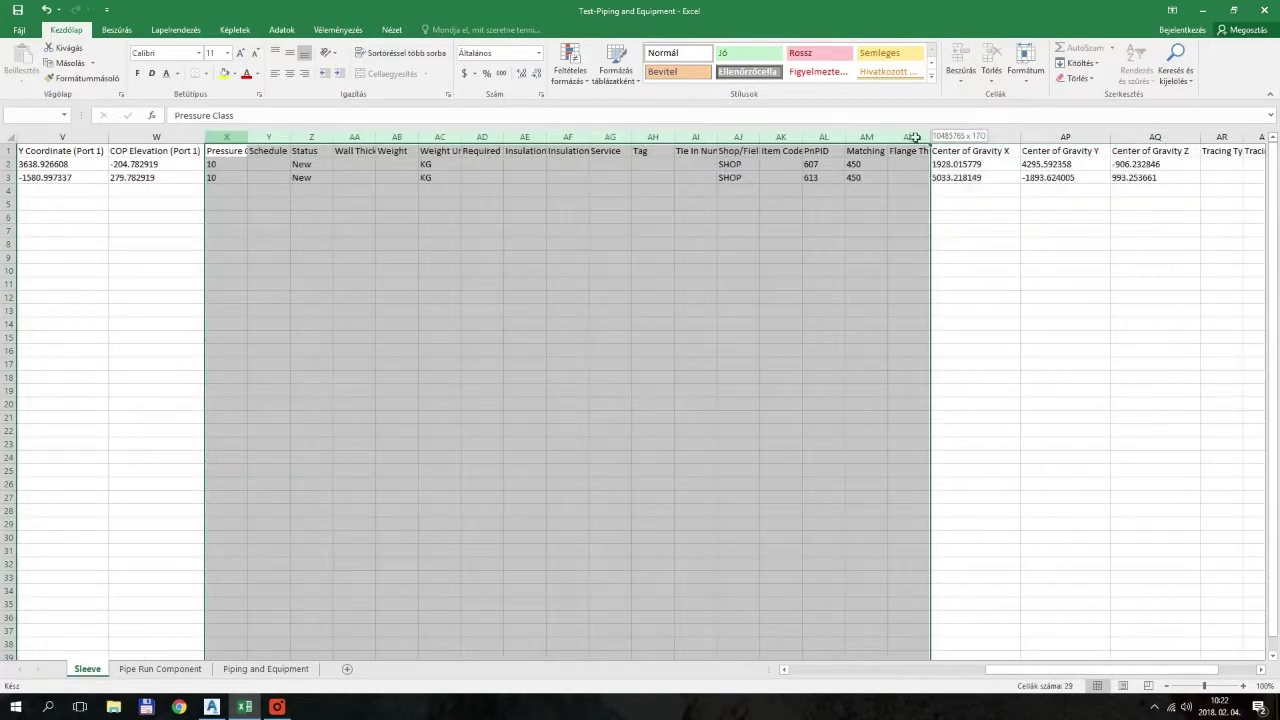
right_click(907, 136)
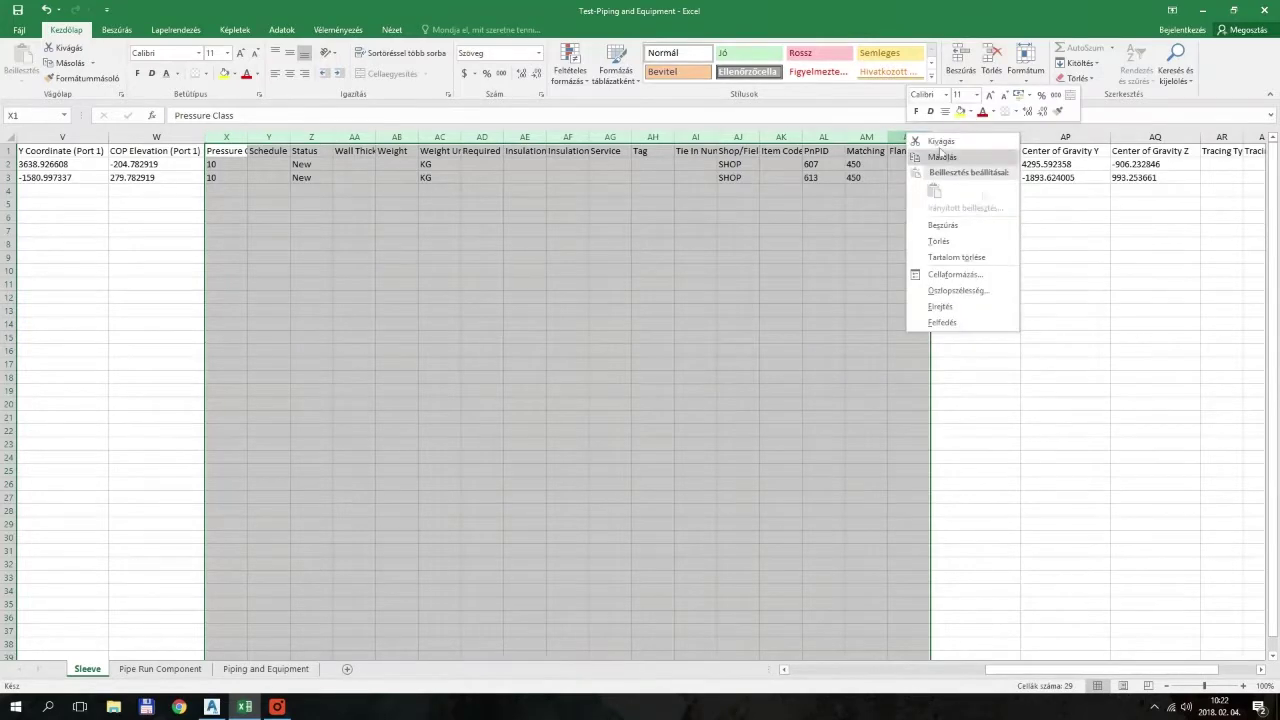
left_click(973, 307)
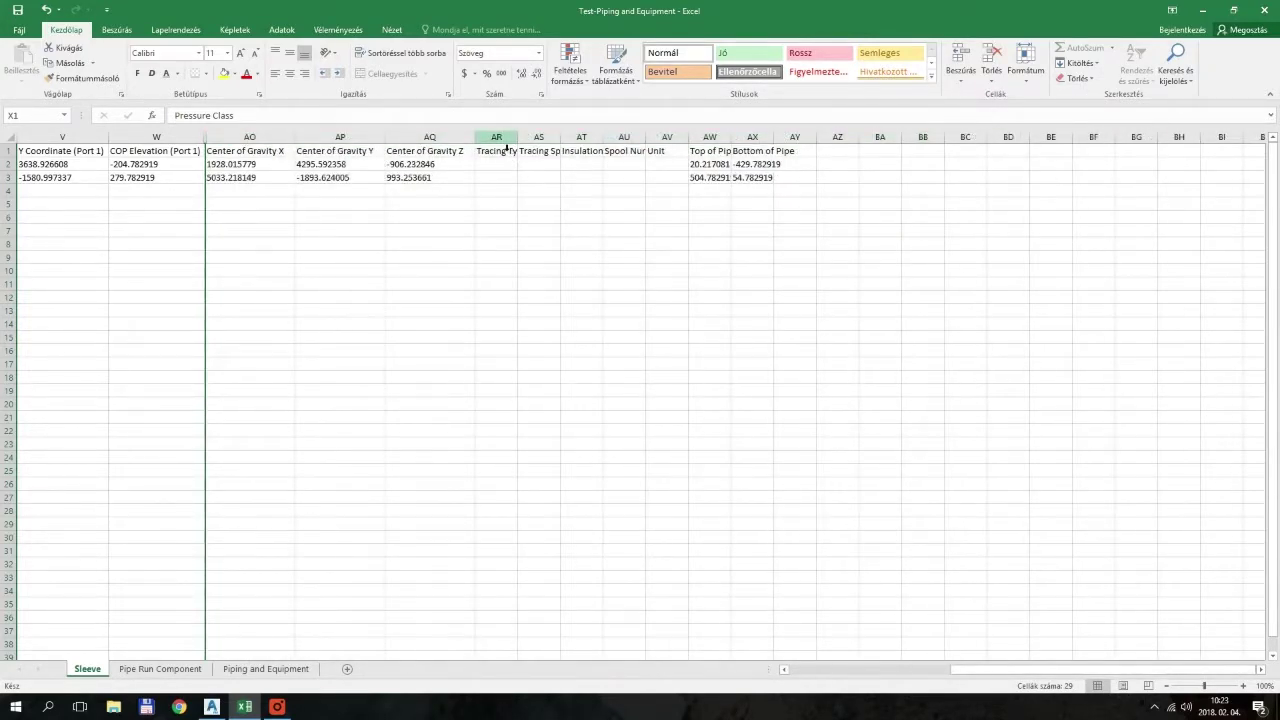
Hide columns AR through AX, from Tracing Type to Bottom of Pipe, and deselect them.
left_click_drag(497, 137, 768, 134)
right_click(768, 134)
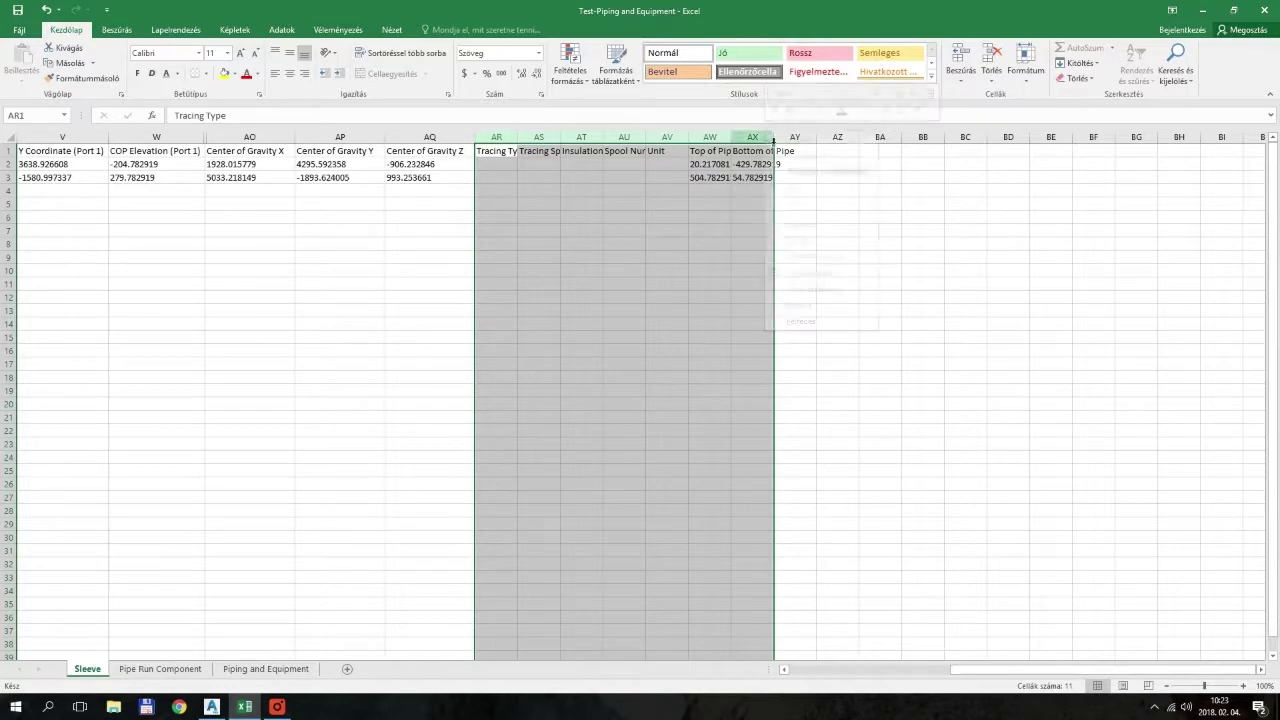
left_click(809, 306)
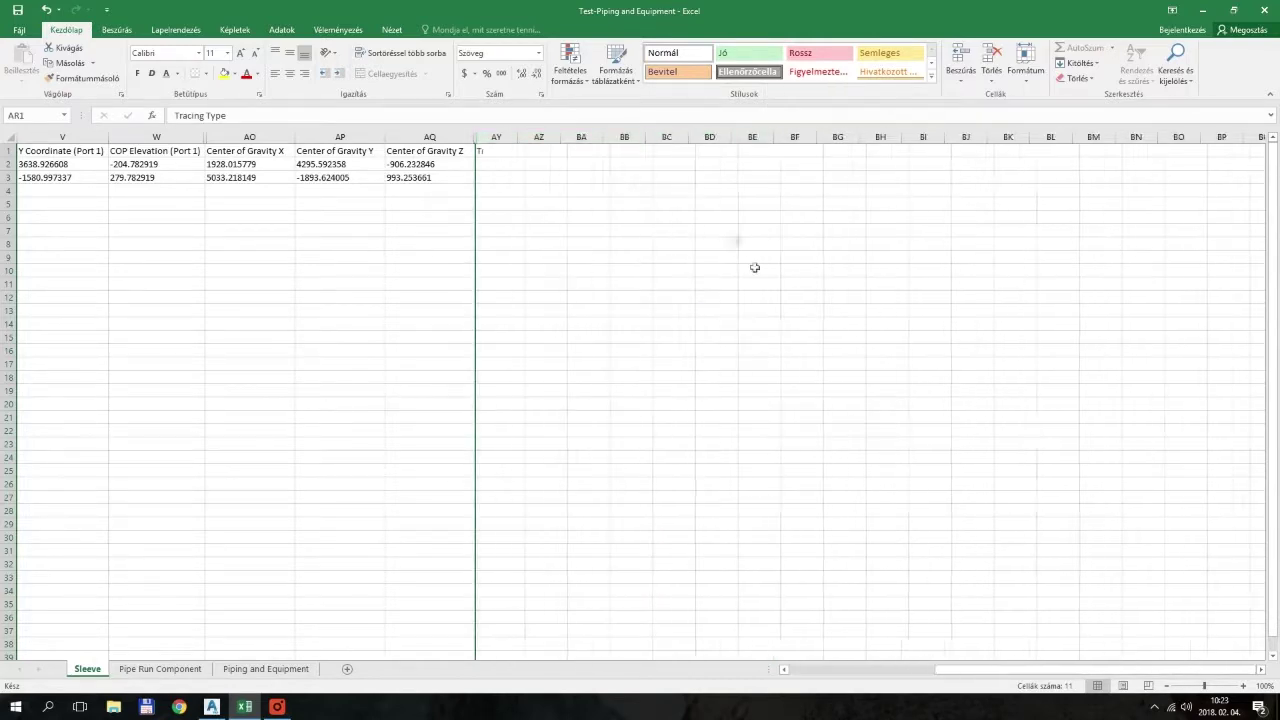
left_click(555, 230)
left_click_drag(1040, 676, 966, 672)
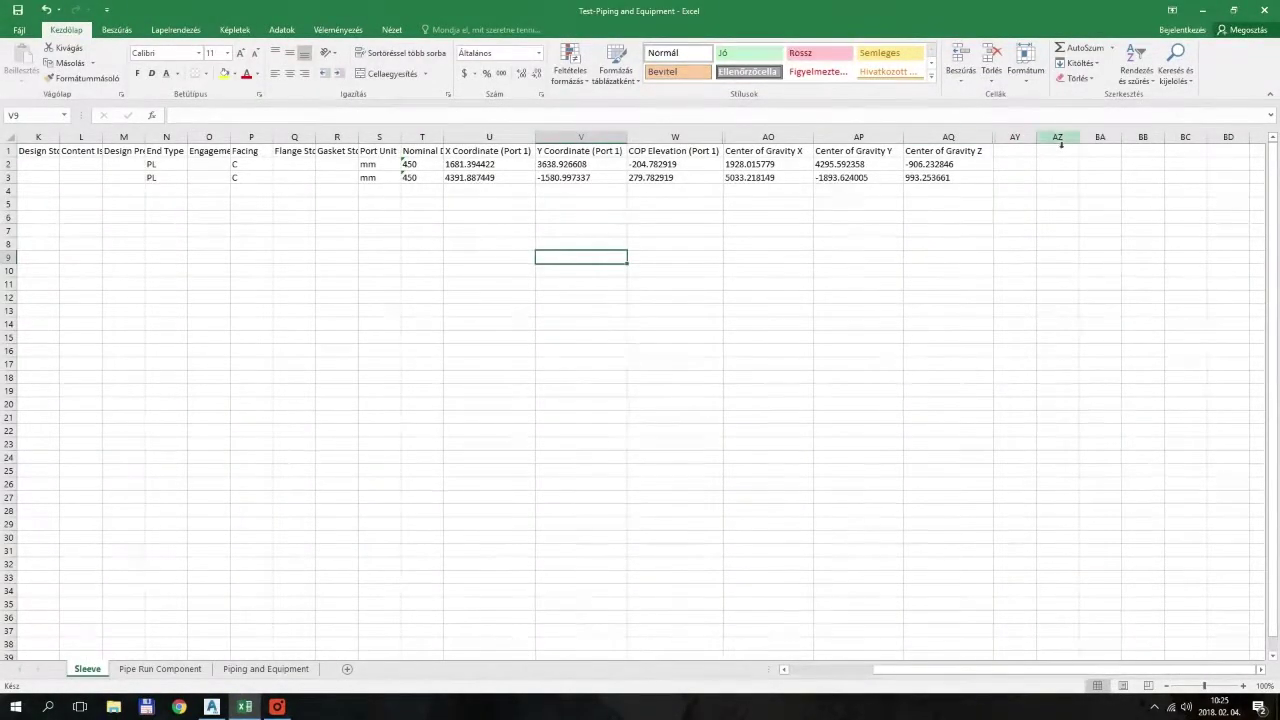
Replace every decimal point with a comma across the Sleeve sheet.
left_click(1176, 62)
left_click(1195, 119)
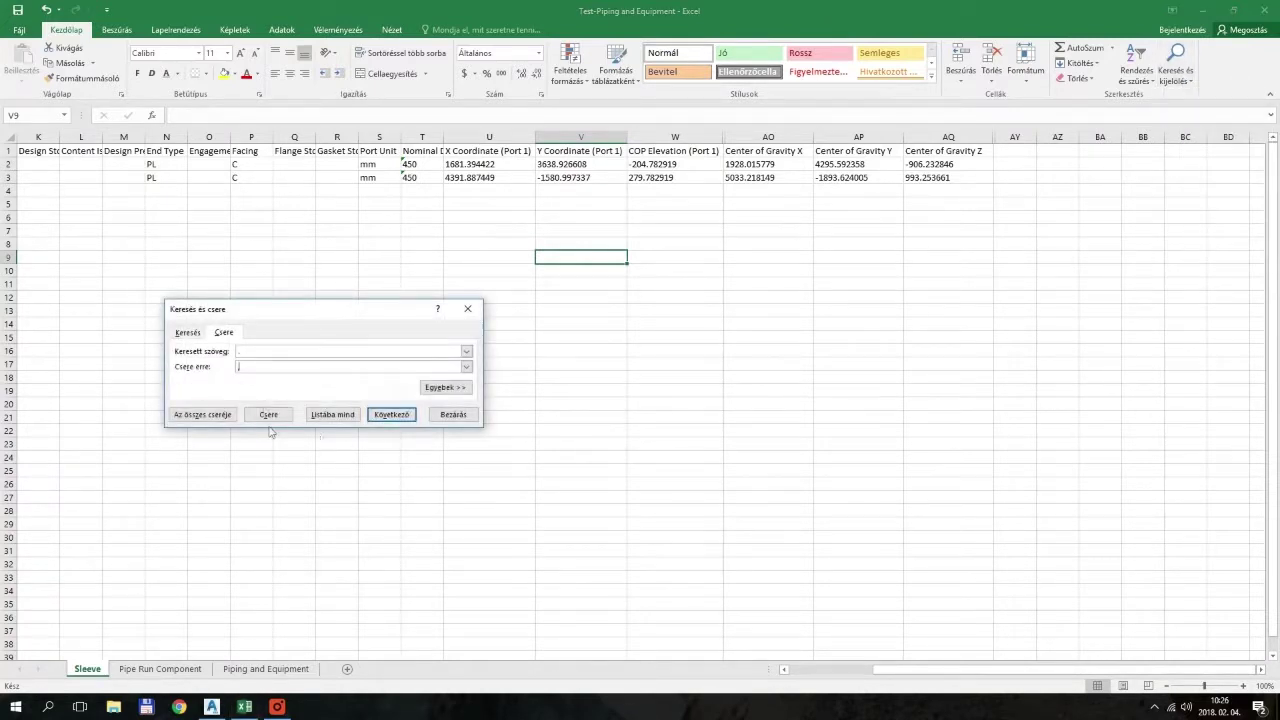
type(",")
left_click(220, 415)
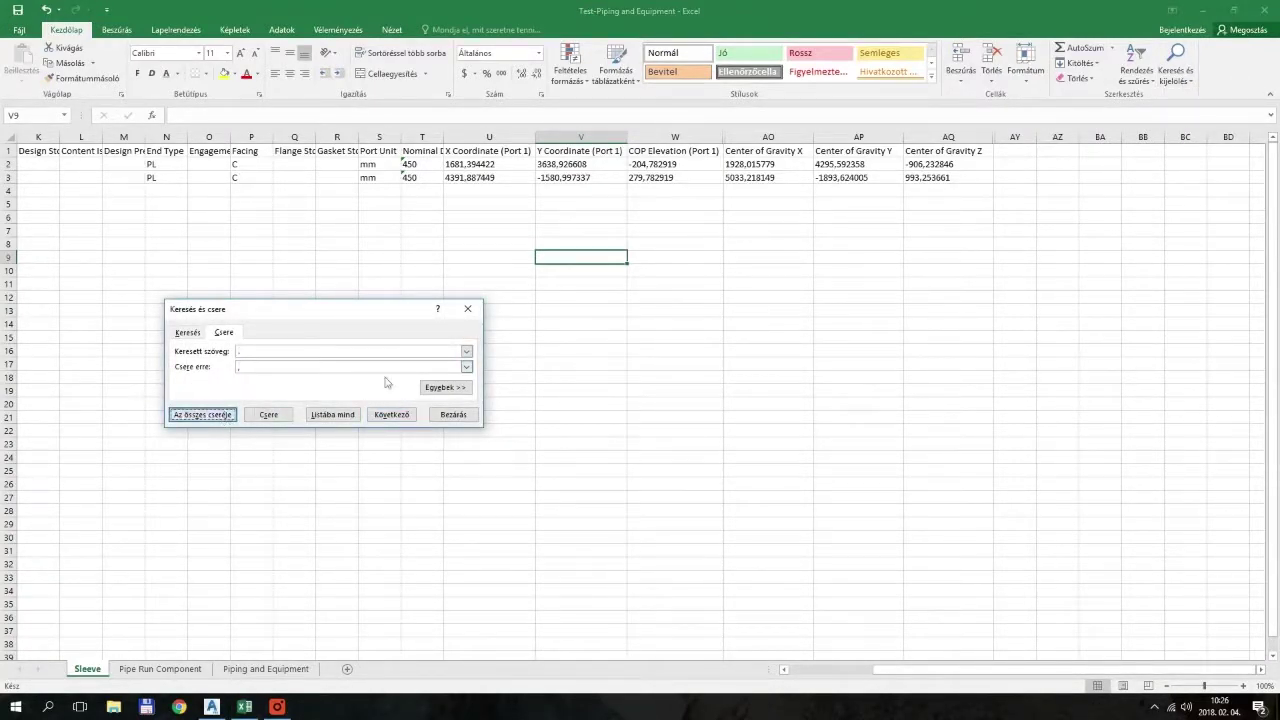
left_click(467, 308)
Enter the column heading DeltaX in cell AY1, beside Center of Gravity Z.
left_click(1028, 168)
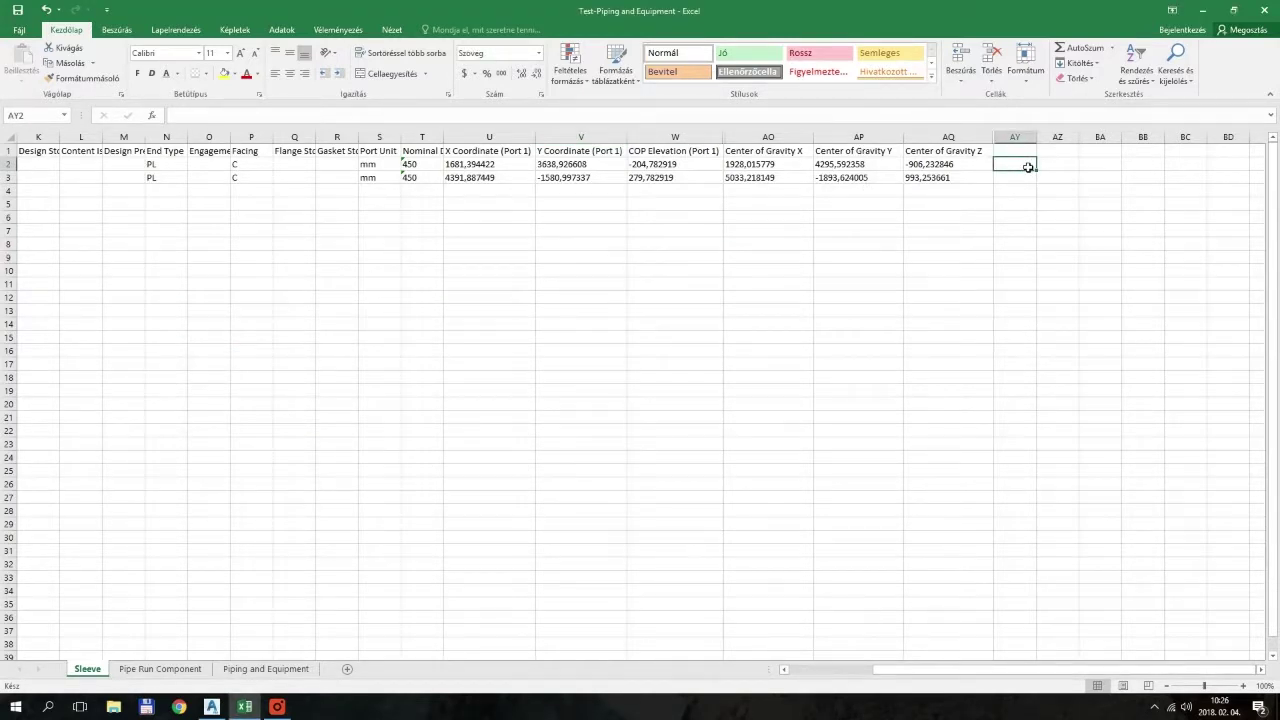
key("Up")
type("Delt")
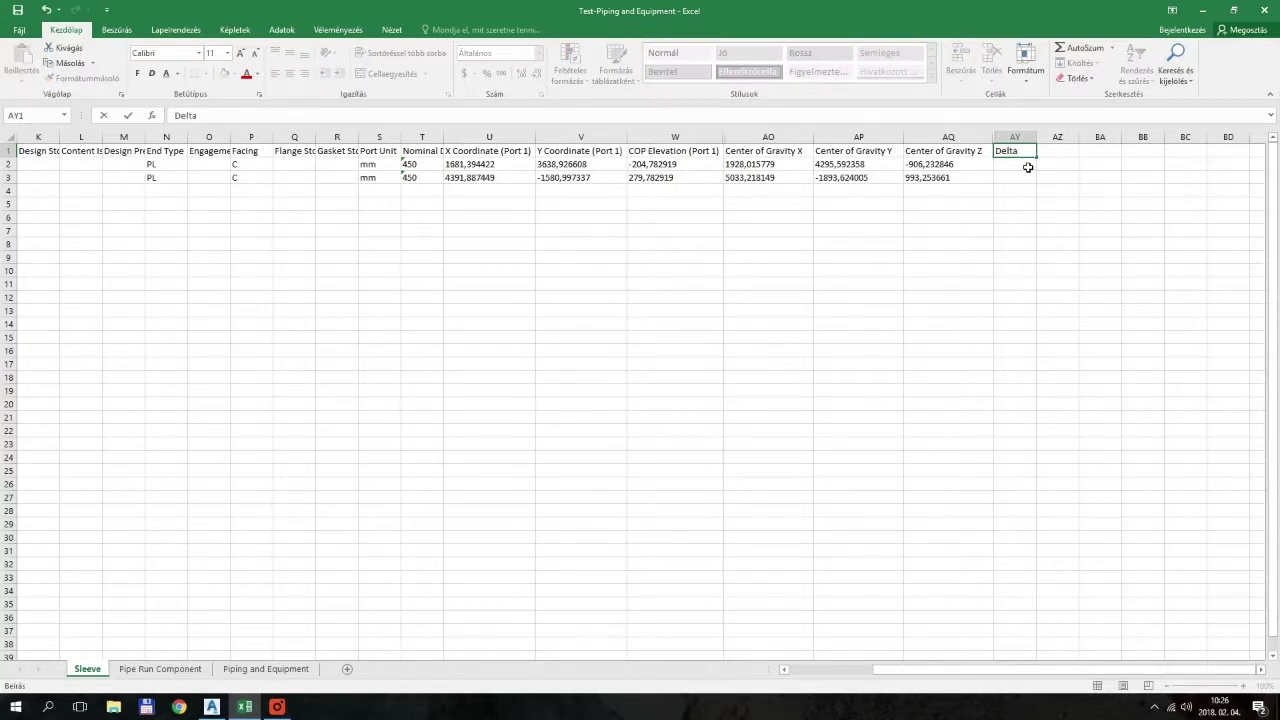
type("aX")
key("Return")
Enter the formula =AO2-U2 in AY2 to subtract the Port 1 X coordinate from Center of Gravity X.
type("=")
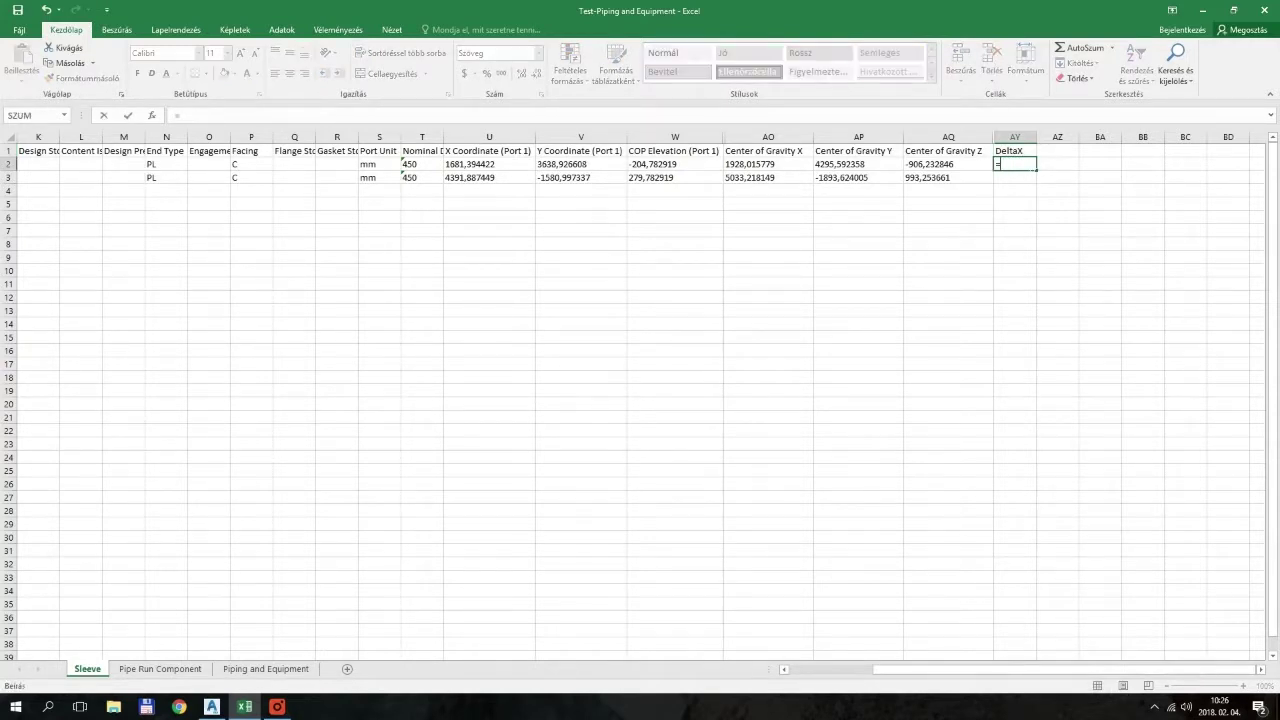
left_click(764, 164)
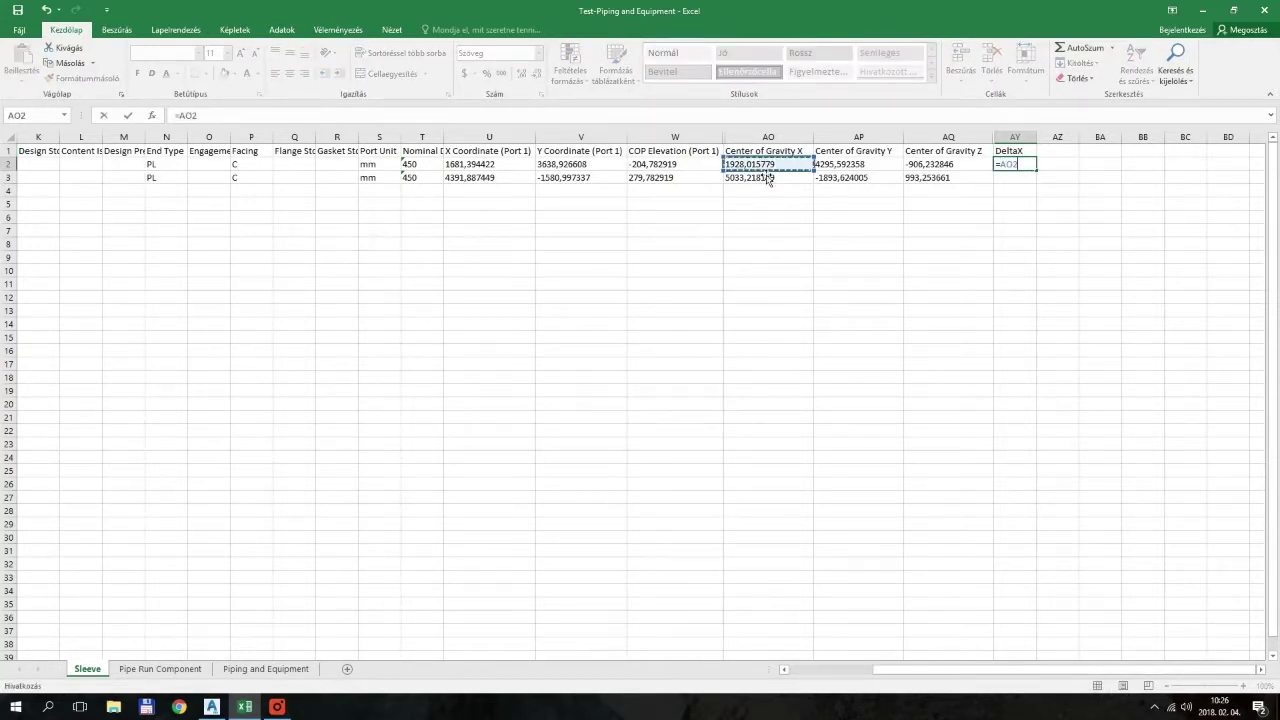
type("-")
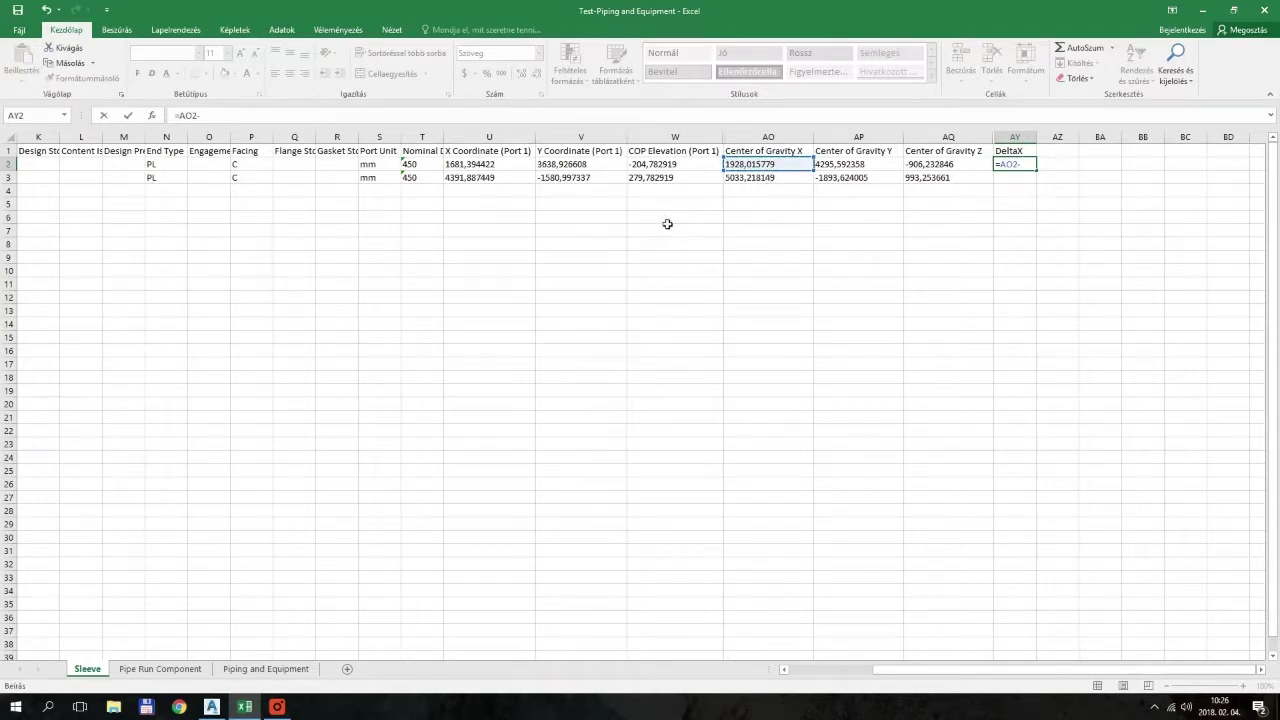
left_click(505, 165)
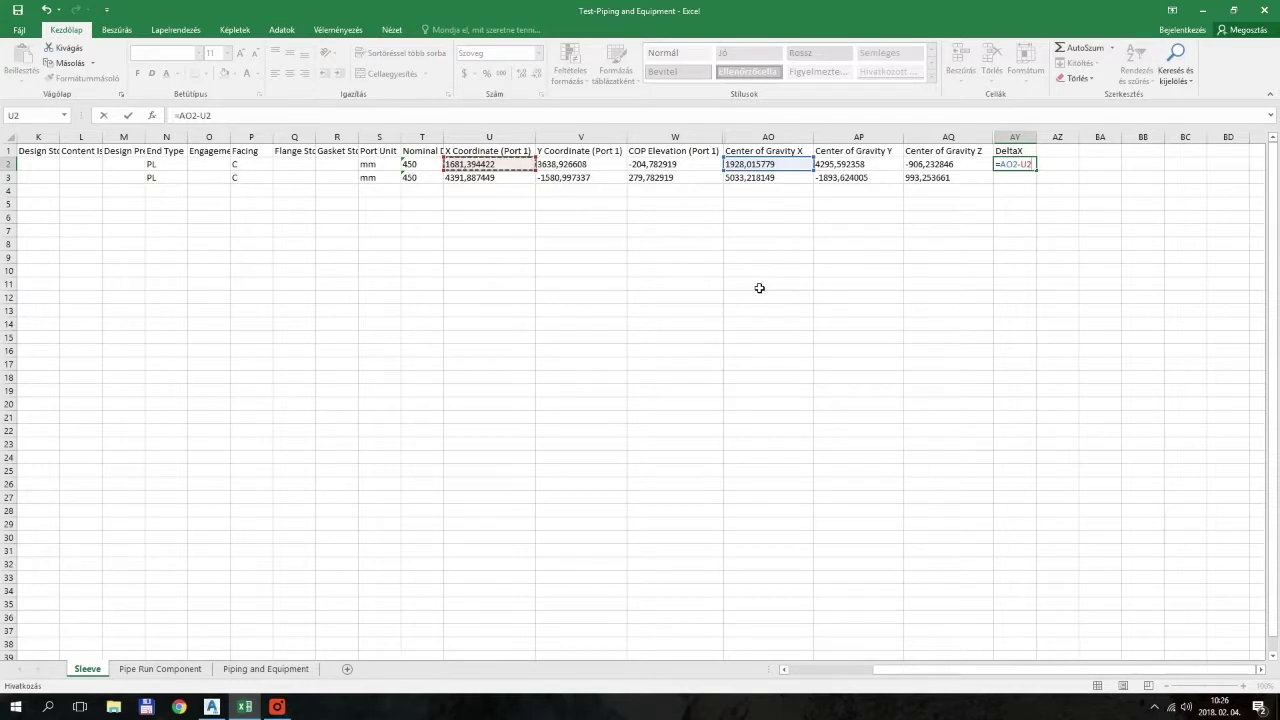
key("Return")
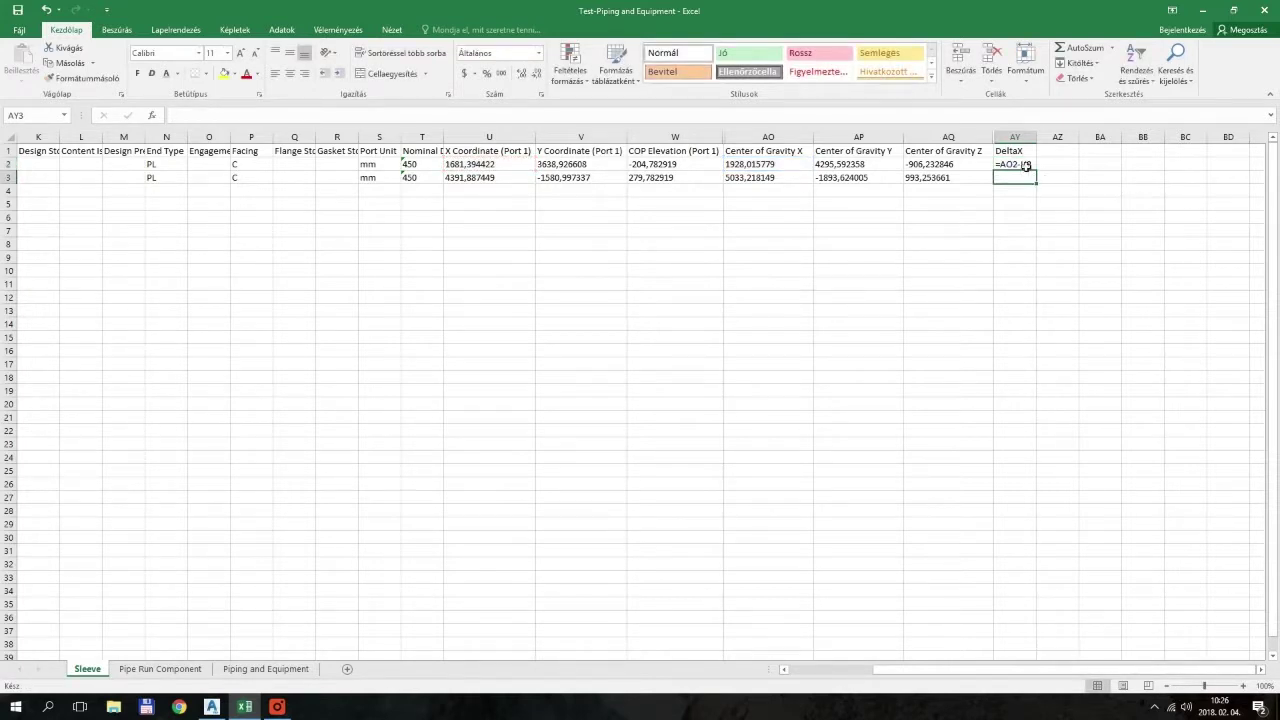
Change the number format of AY2 to General (Általános) and re-enter its formula so that it calculates.
left_click(1025, 166)
left_click(540, 60)
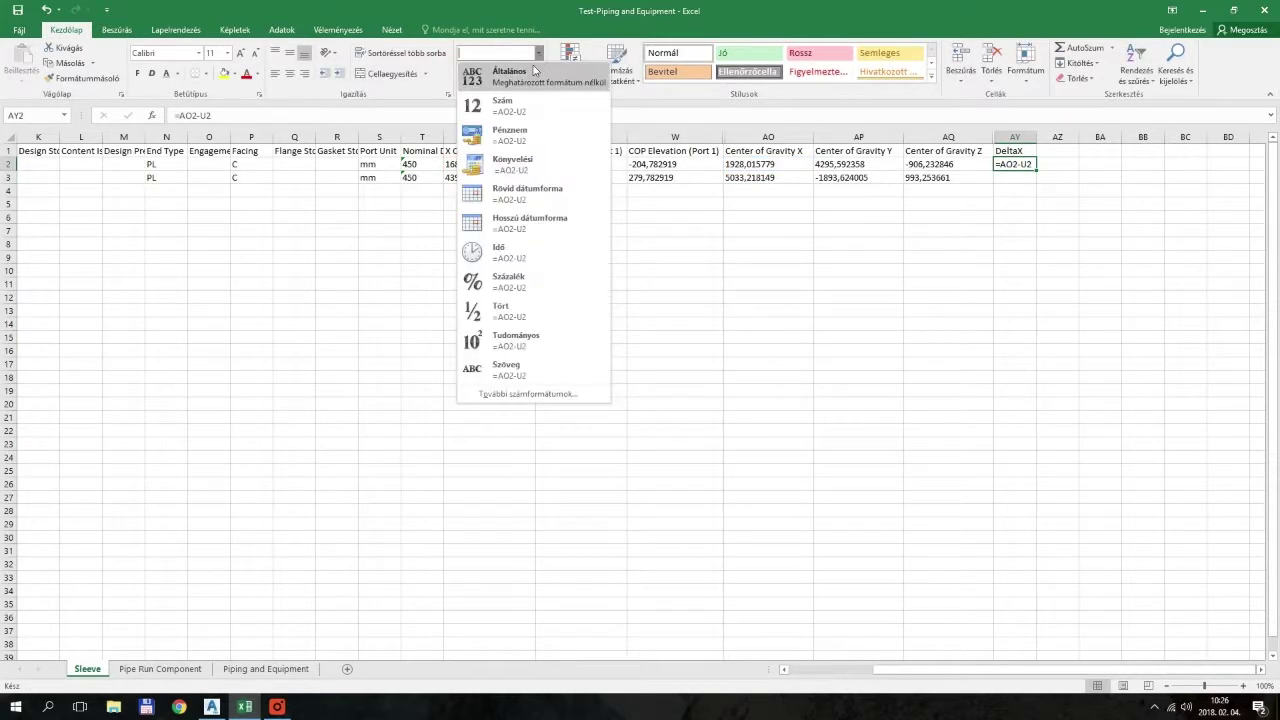
left_click(545, 63)
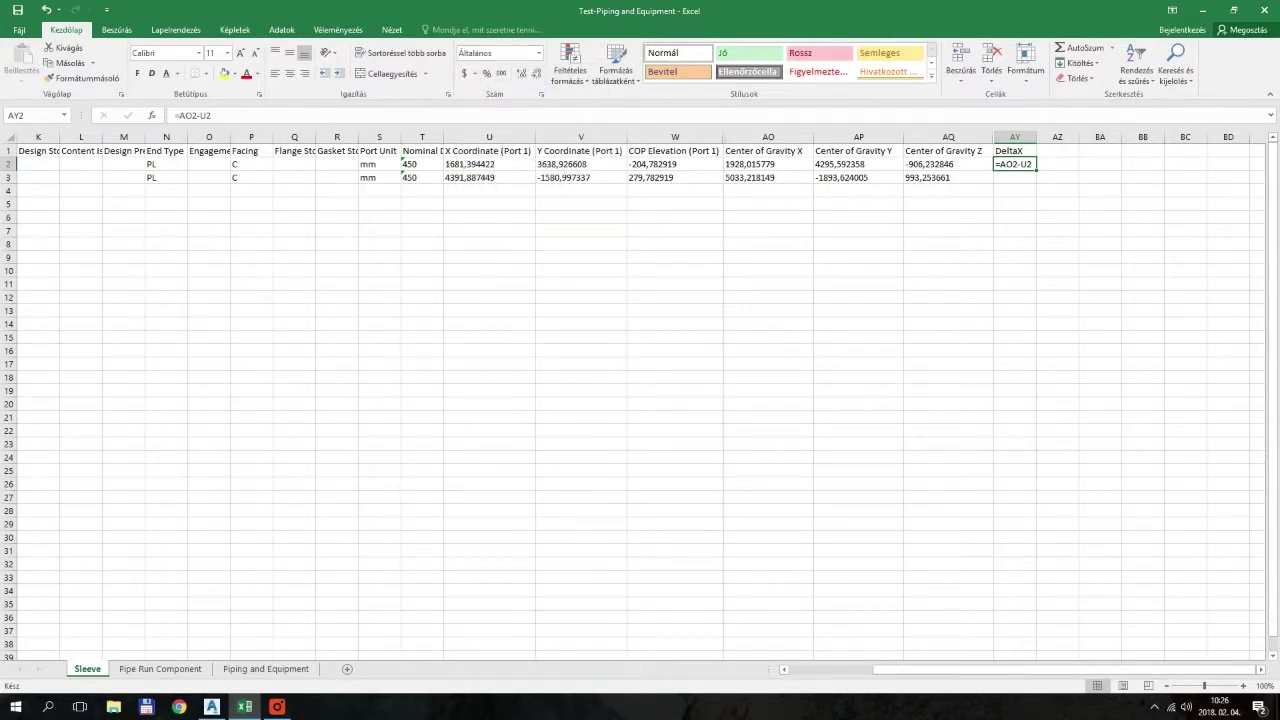
key("Return")
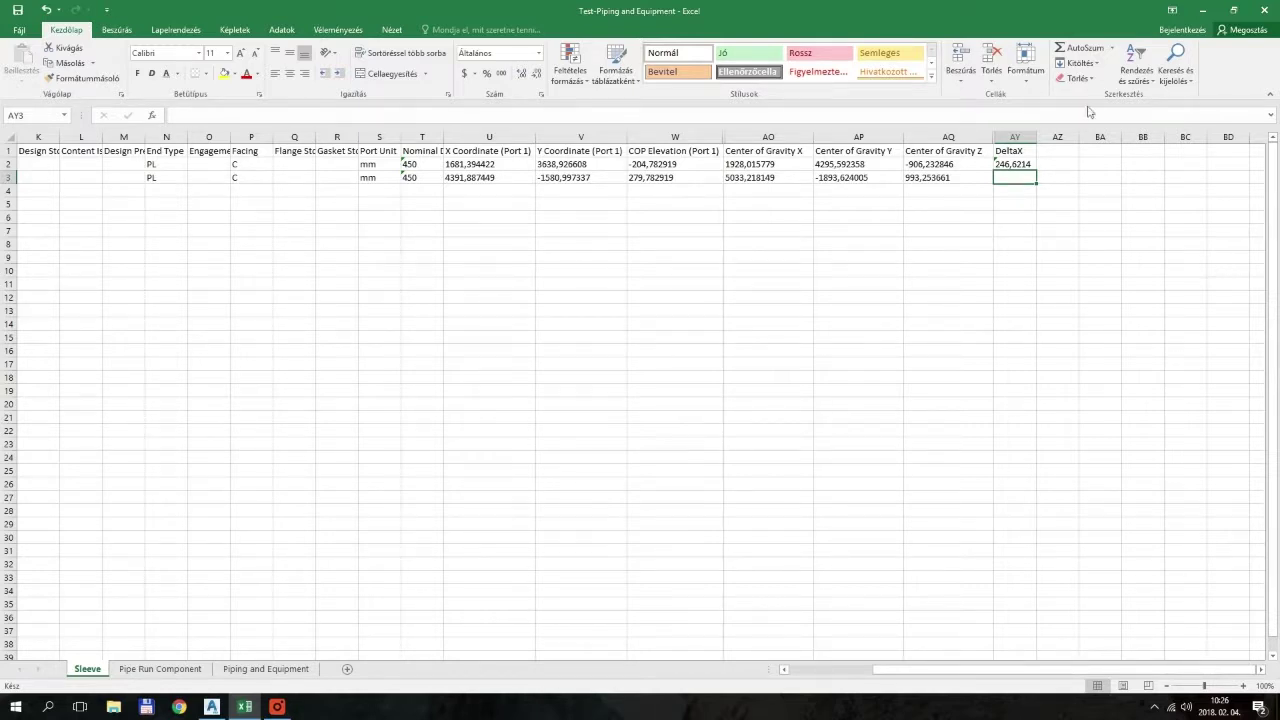
Add the heading DeltaY in AZ1 and enter the formula =AP2-V2 in the cell below it.
left_click(1058, 154)
type("D")
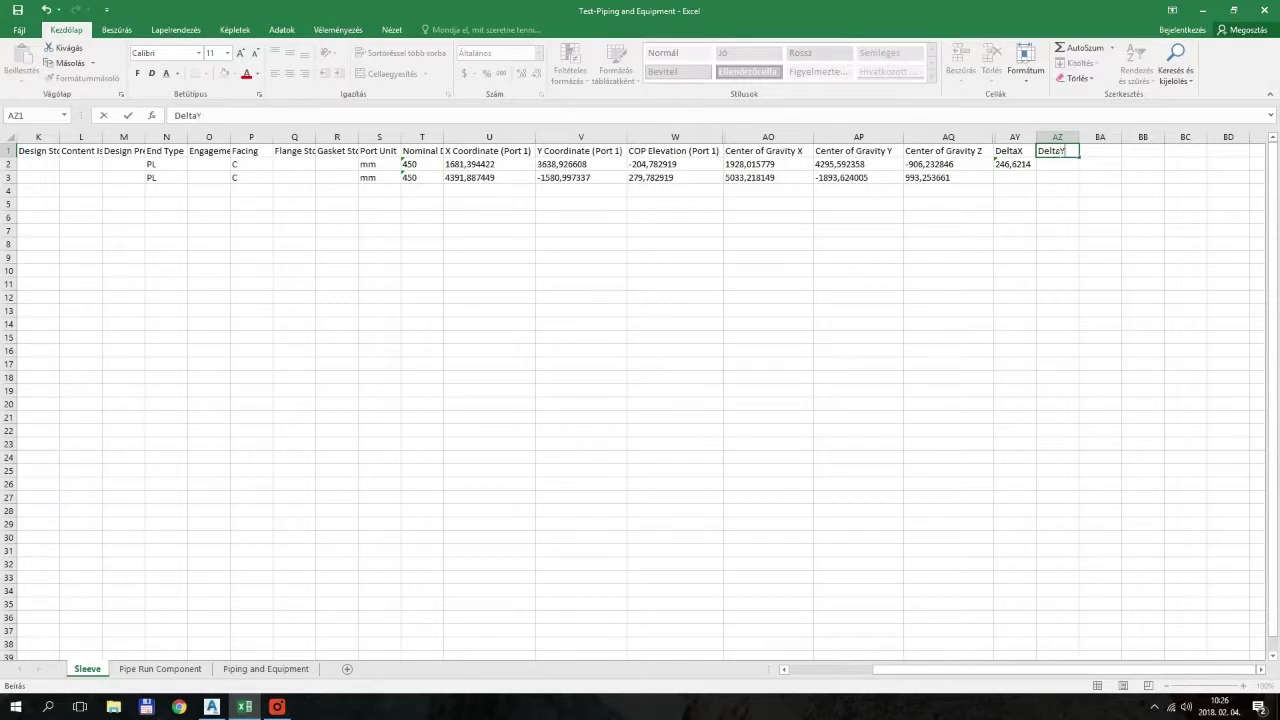
type("eltaY")
key("Return")
type("=")
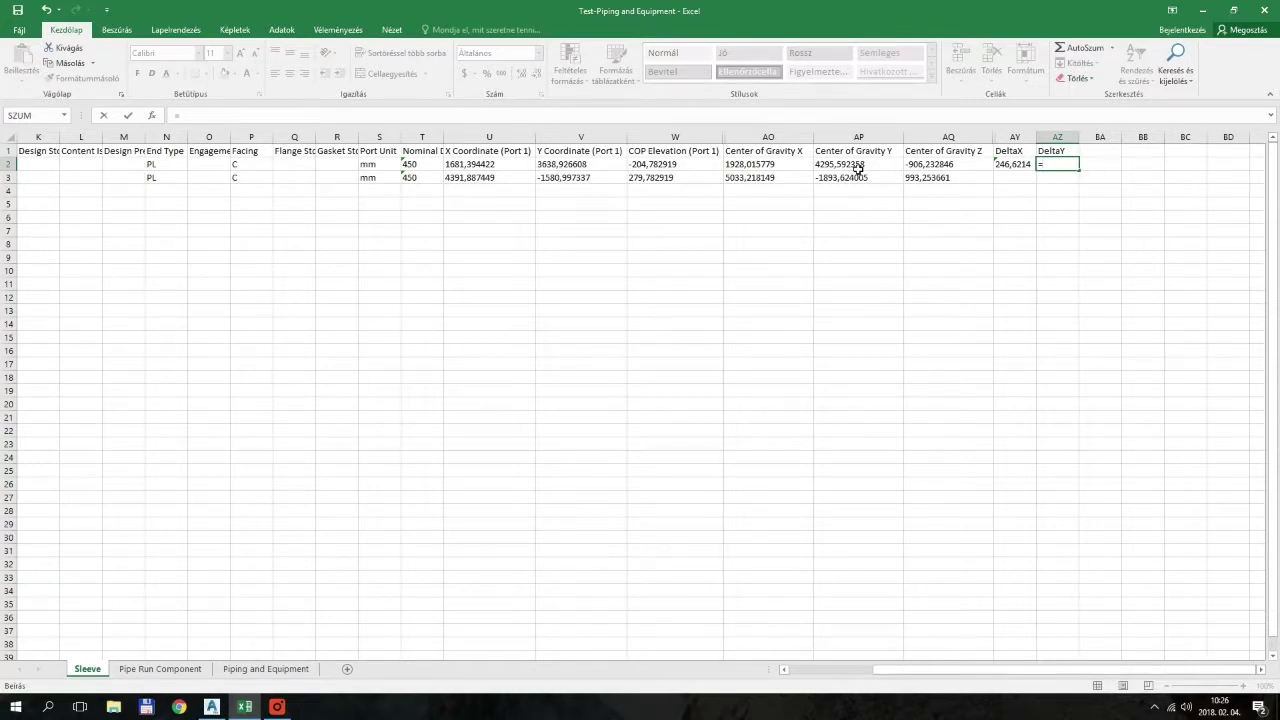
left_click(857, 166)
type("-")
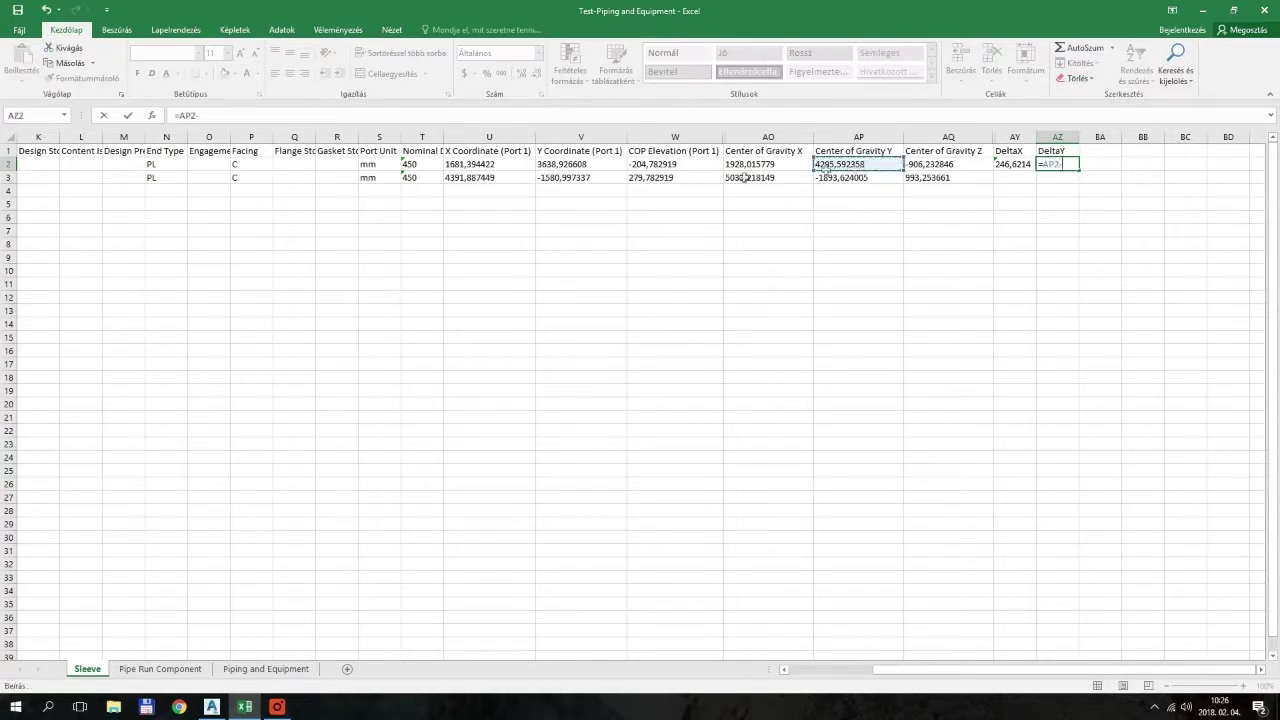
left_click(603, 166)
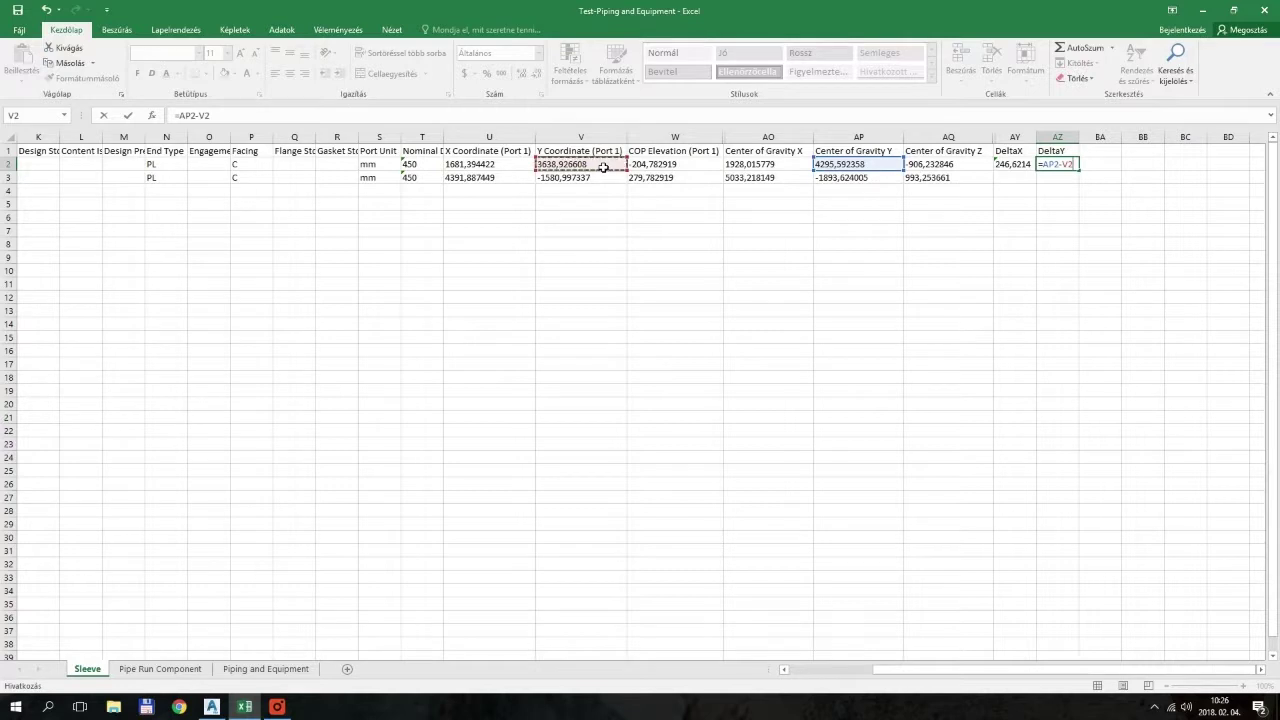
key("Return")
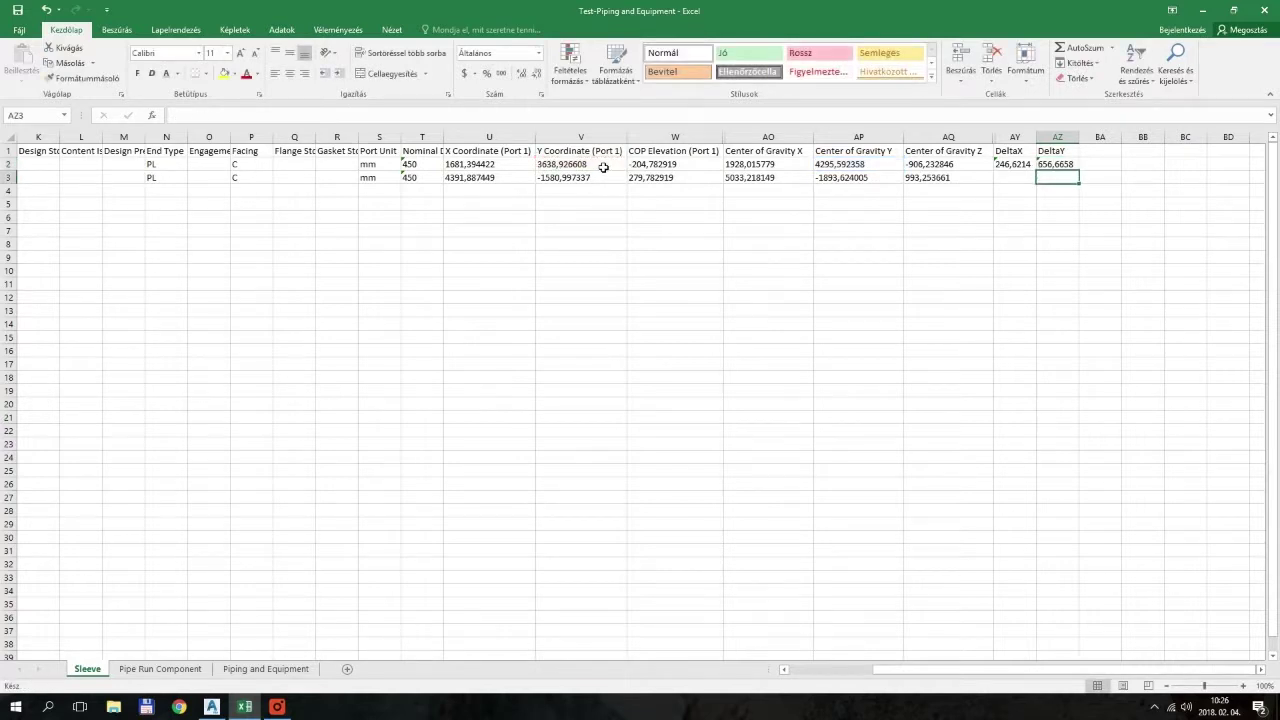
Add the heading DeltaZ in BA1 and enter the formula =AQ2-W2 in the cell below it.
left_click(1107, 153)
type("DeltaZ")
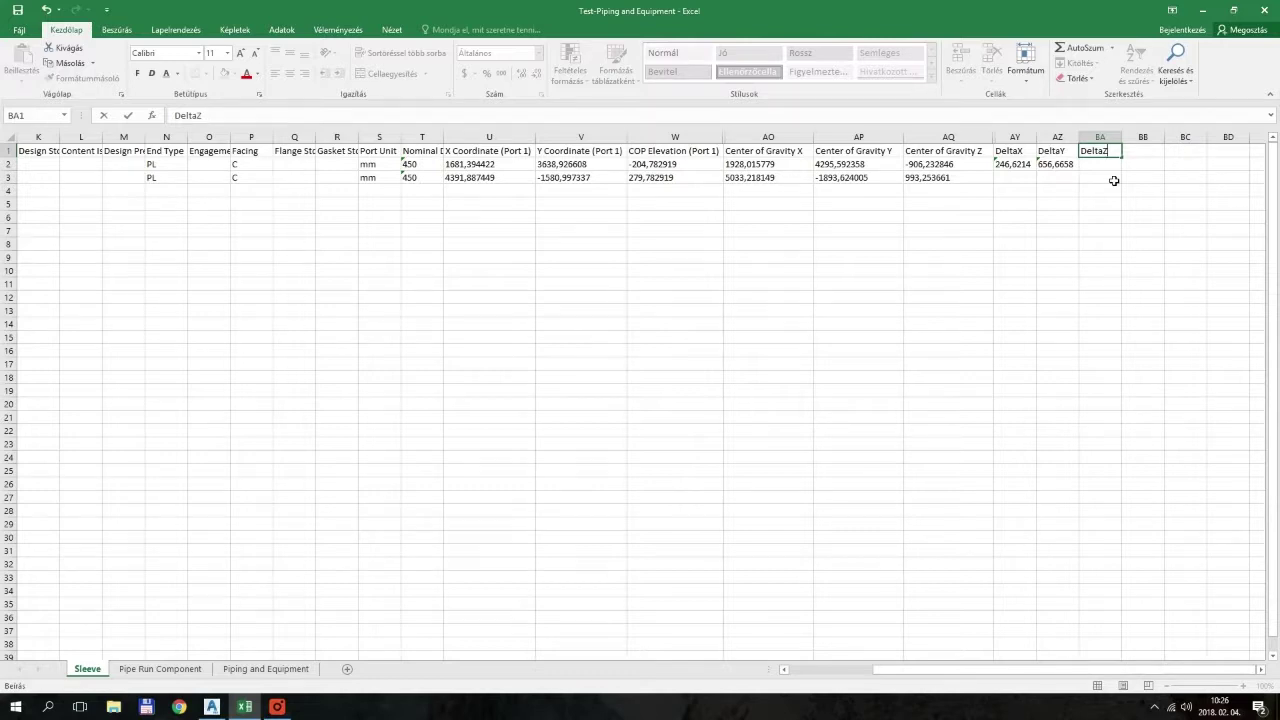
key("Return")
type("=")
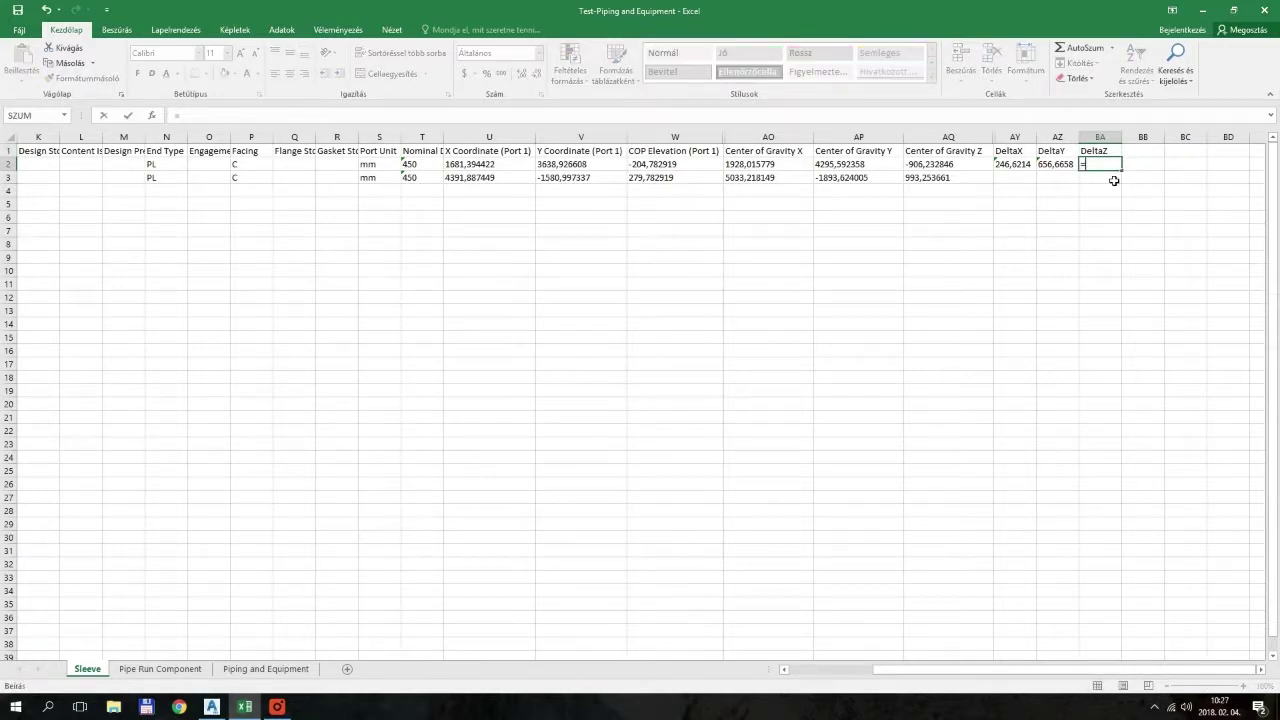
left_click(975, 168)
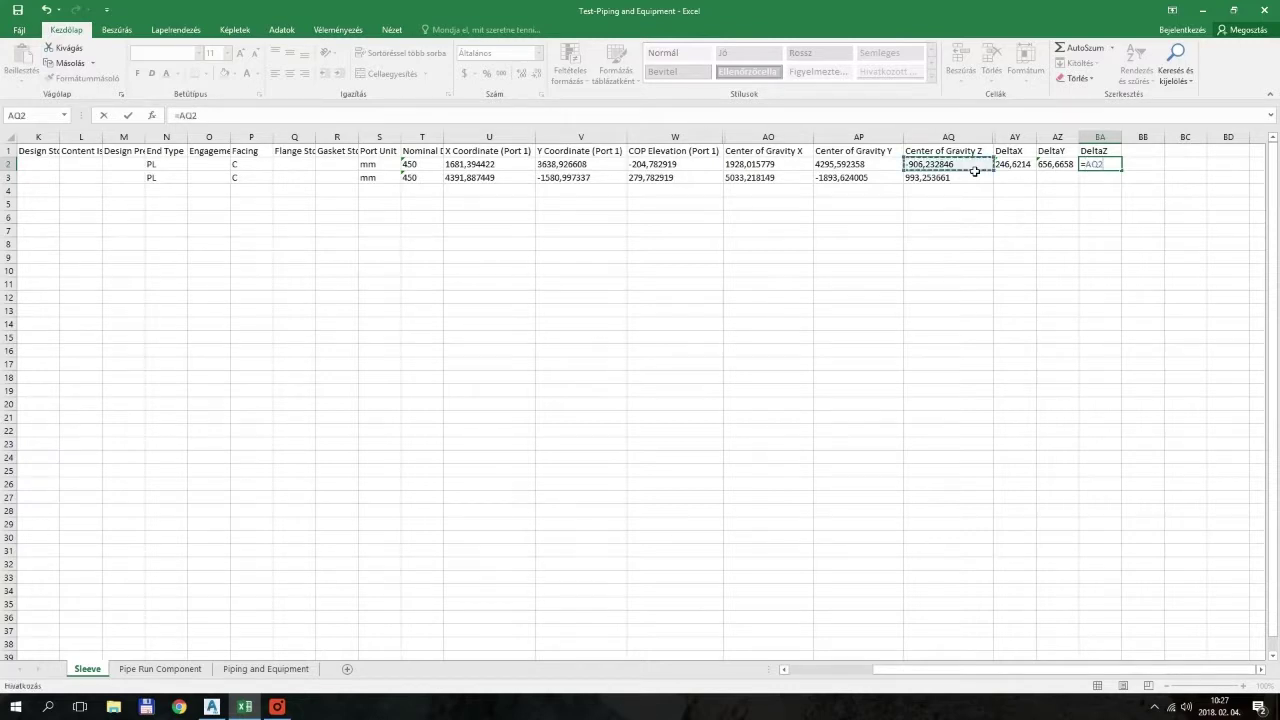
type("-")
left_click(691, 166)
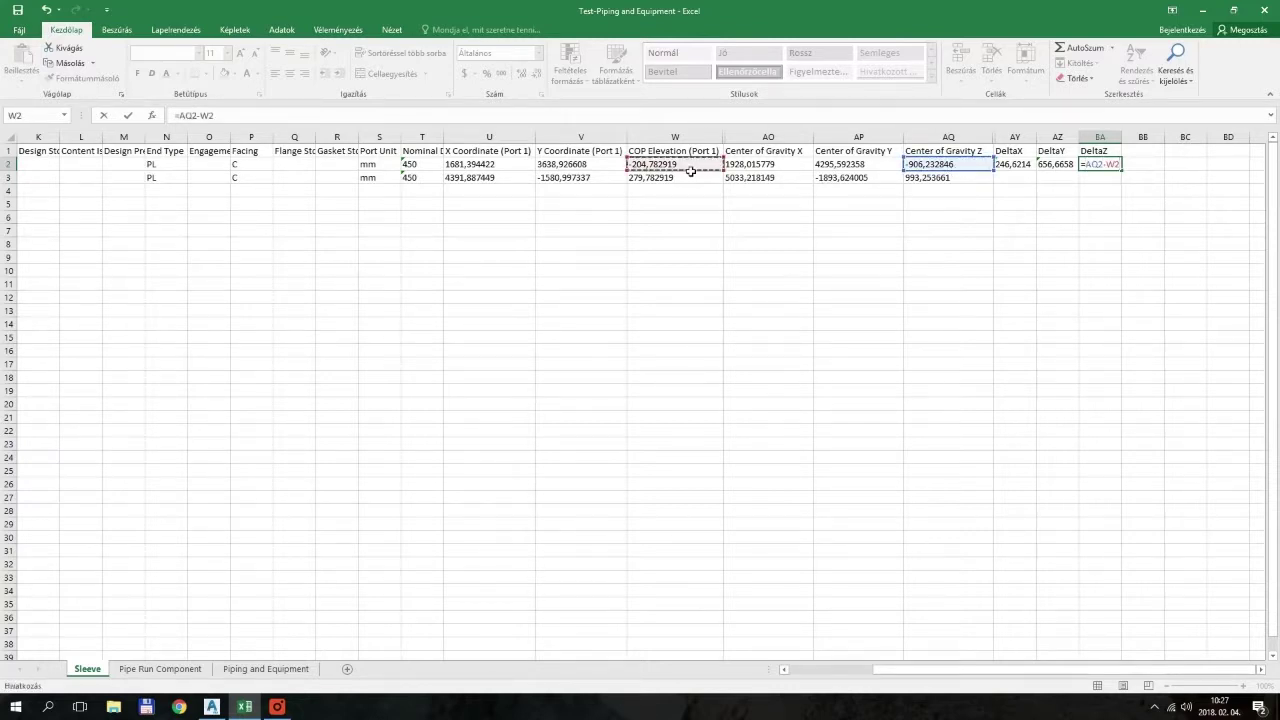
key("Return")
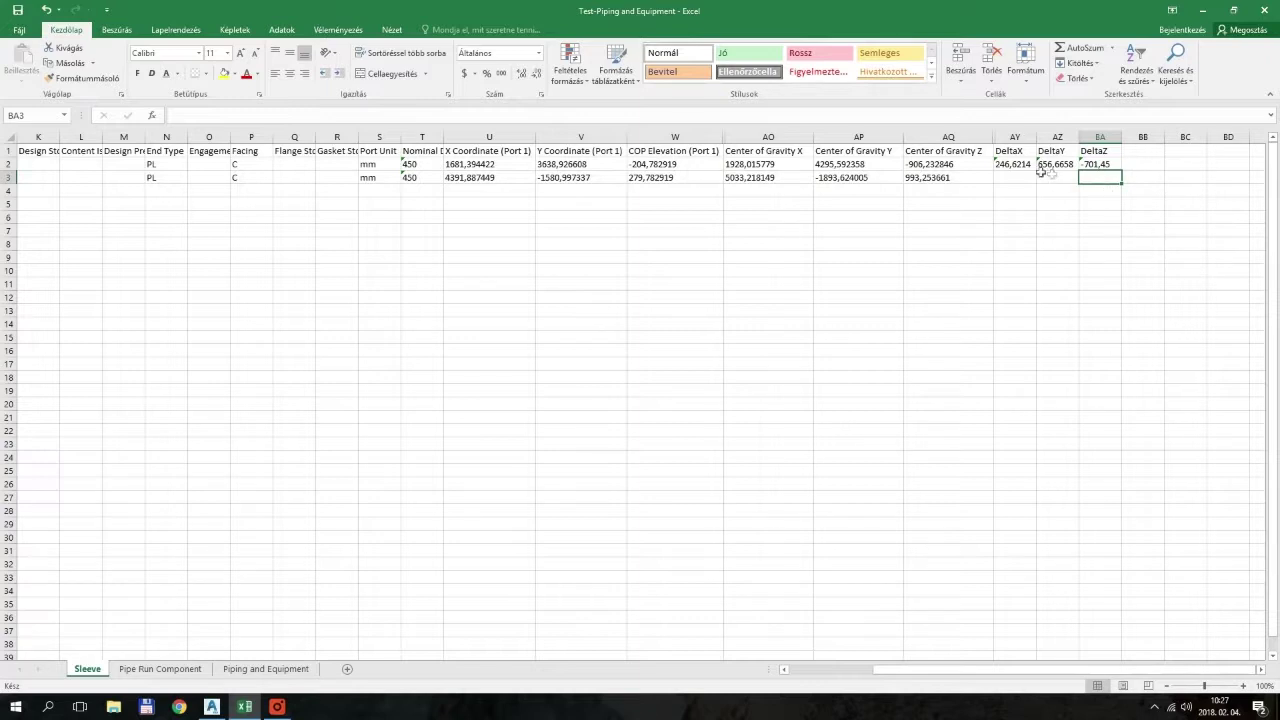
Fill the DeltaX, DeltaY and DeltaZ formulas down to row 3 and check the cell references in BA3.
left_click_drag(1022, 172, 1127, 185)
left_click(1100, 217)
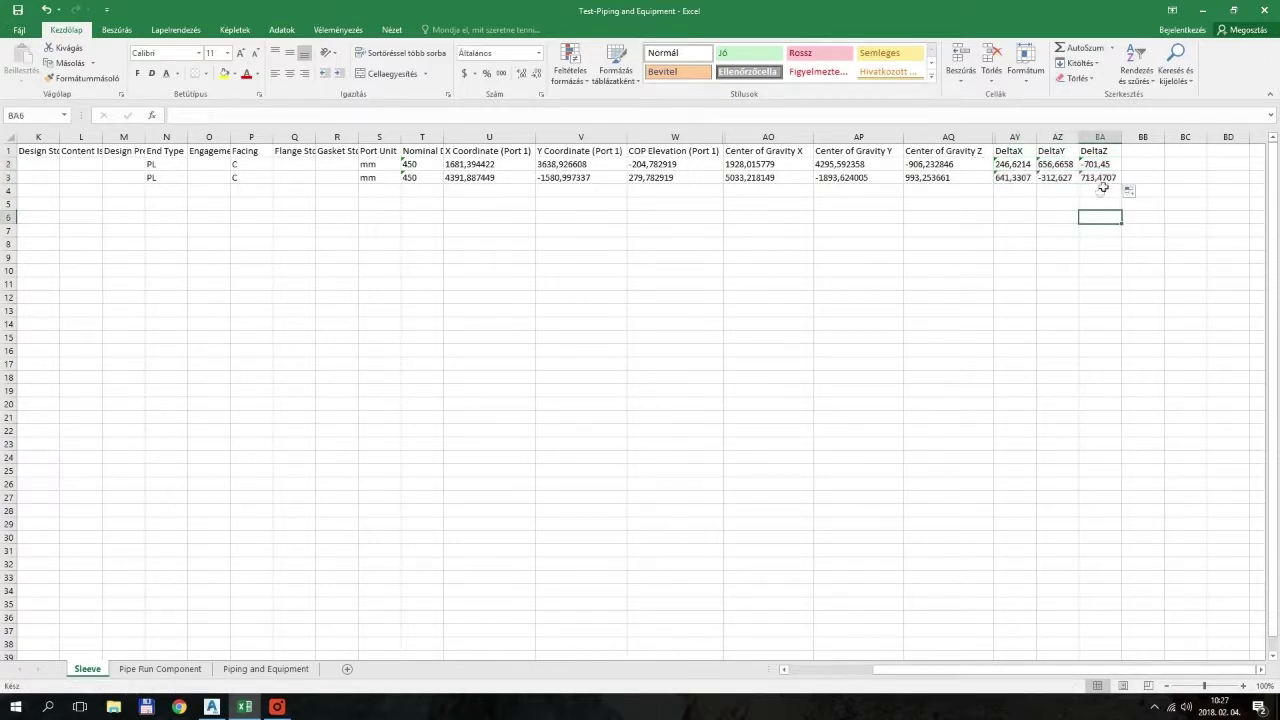
left_click(1100, 180)
key("F2")
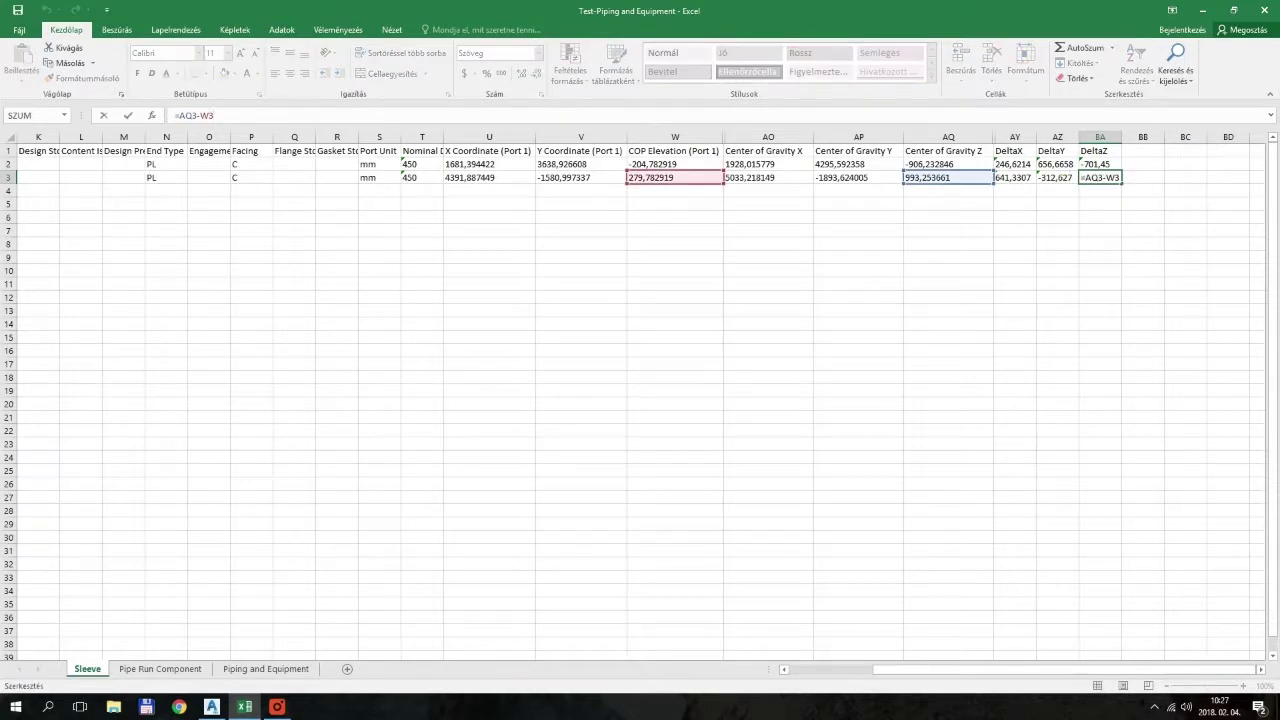
key("Return")
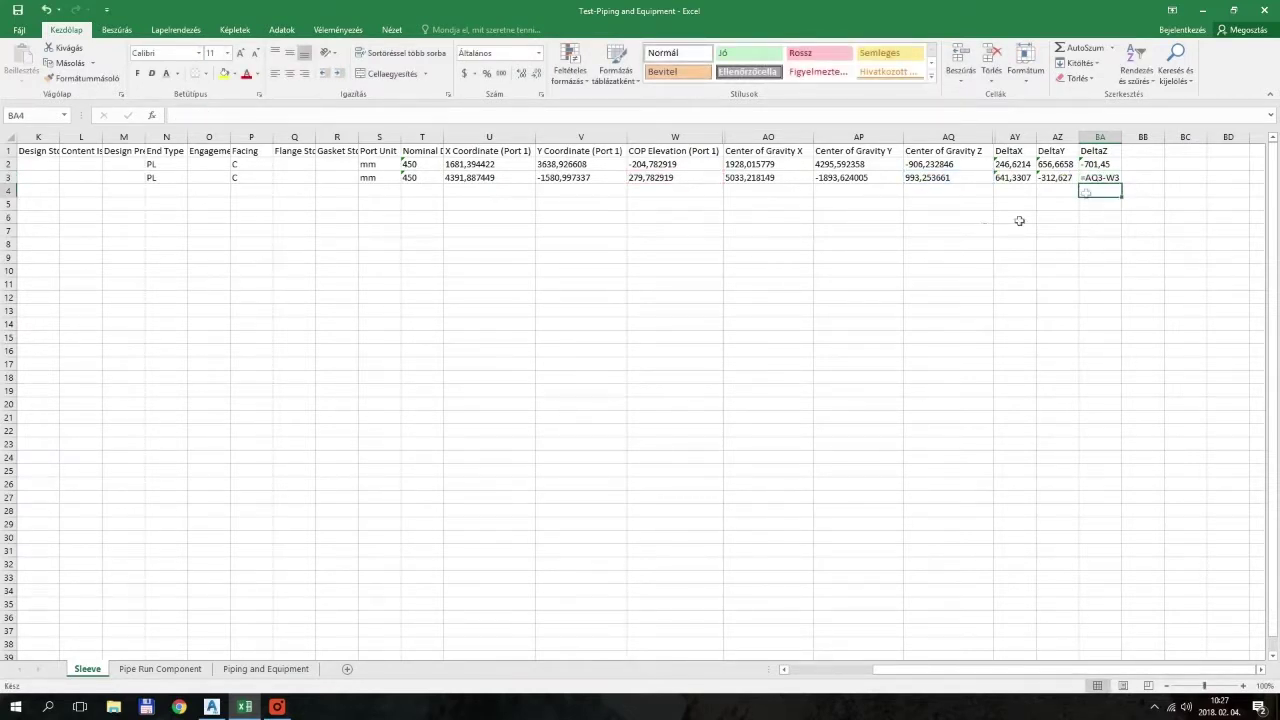
Apply the General (Általános) number format to AY2:BA3 and re-enter the formula in BA3 so that it calculates.
left_click_drag(1092, 180, 1000, 170)
left_click(538, 52)
left_click(510, 70)
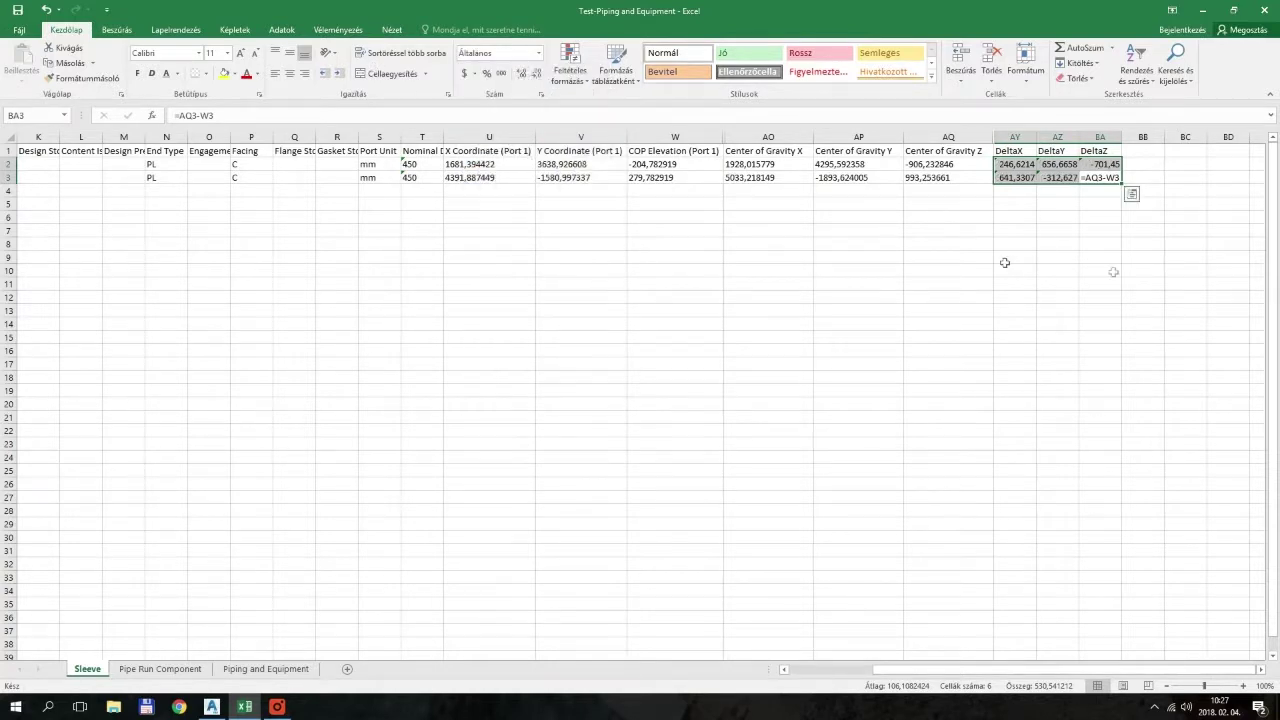
left_click(1100, 178)
double_click(1100, 178)
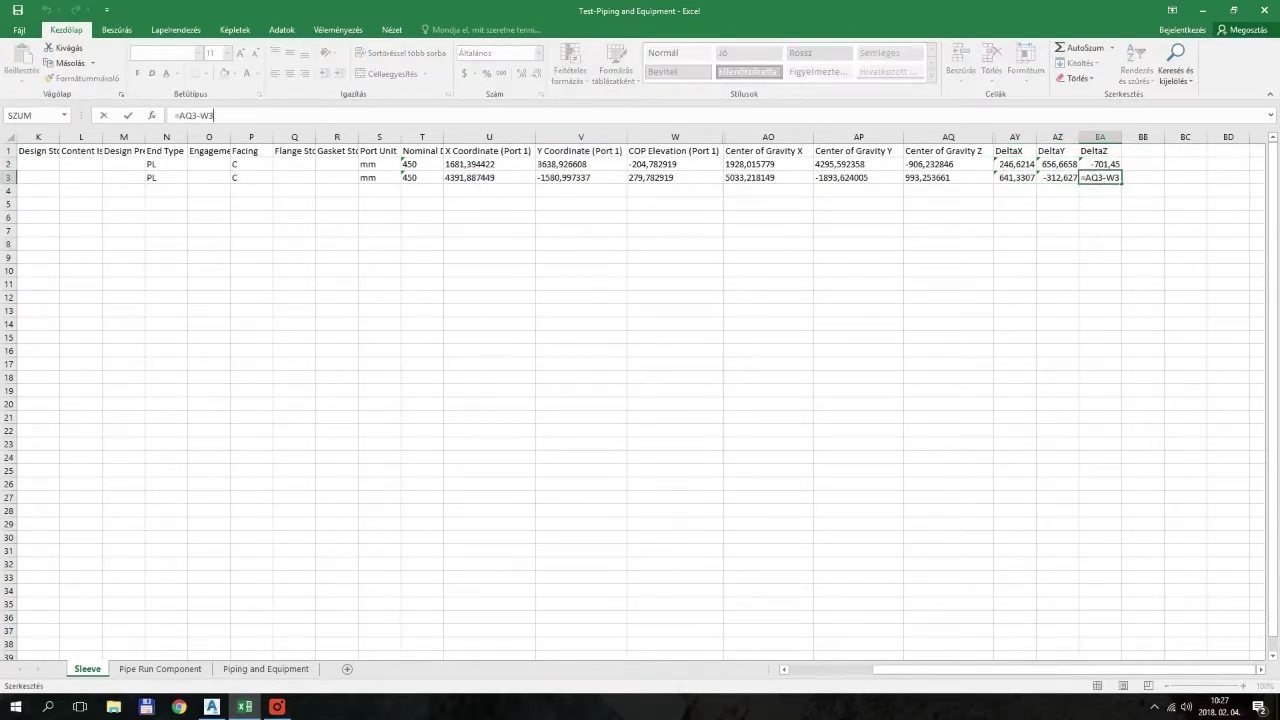
left_click(1100, 257)
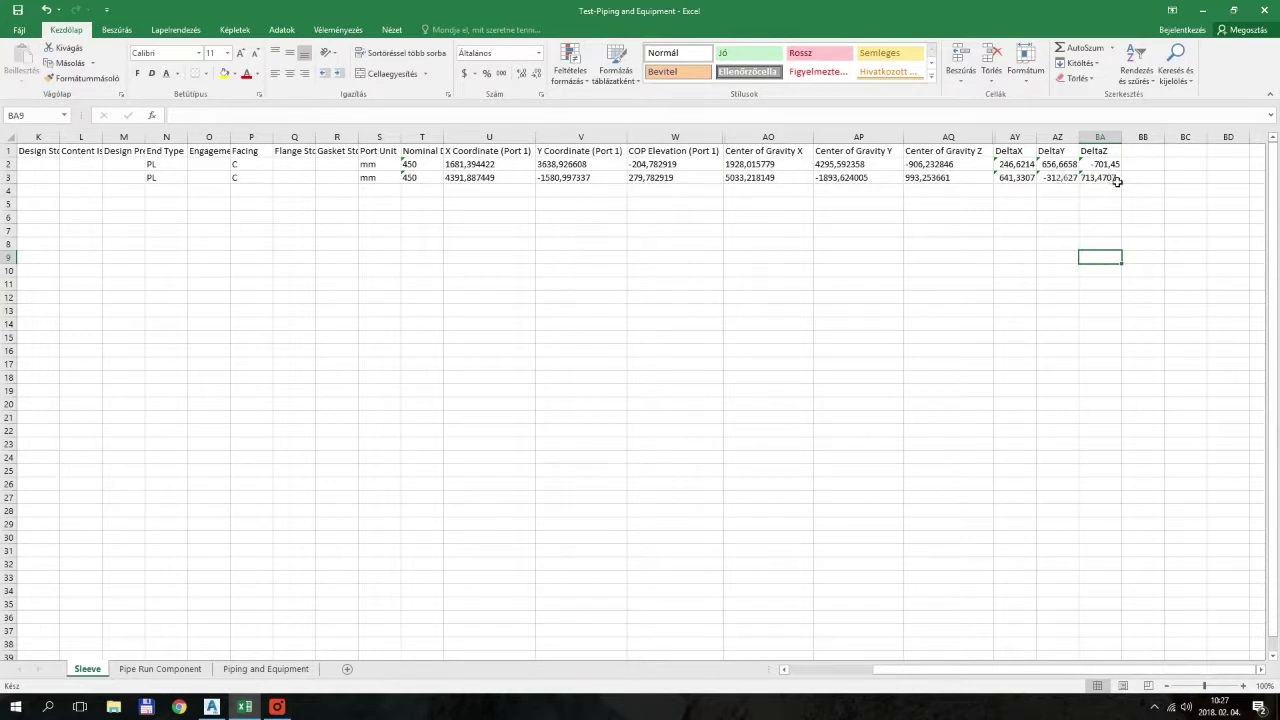
Examine the delta results in AY2:BA3 and read the error-check hint on the DeltaX formula in AY2.
left_click_drag(1115, 179, 1018, 168)
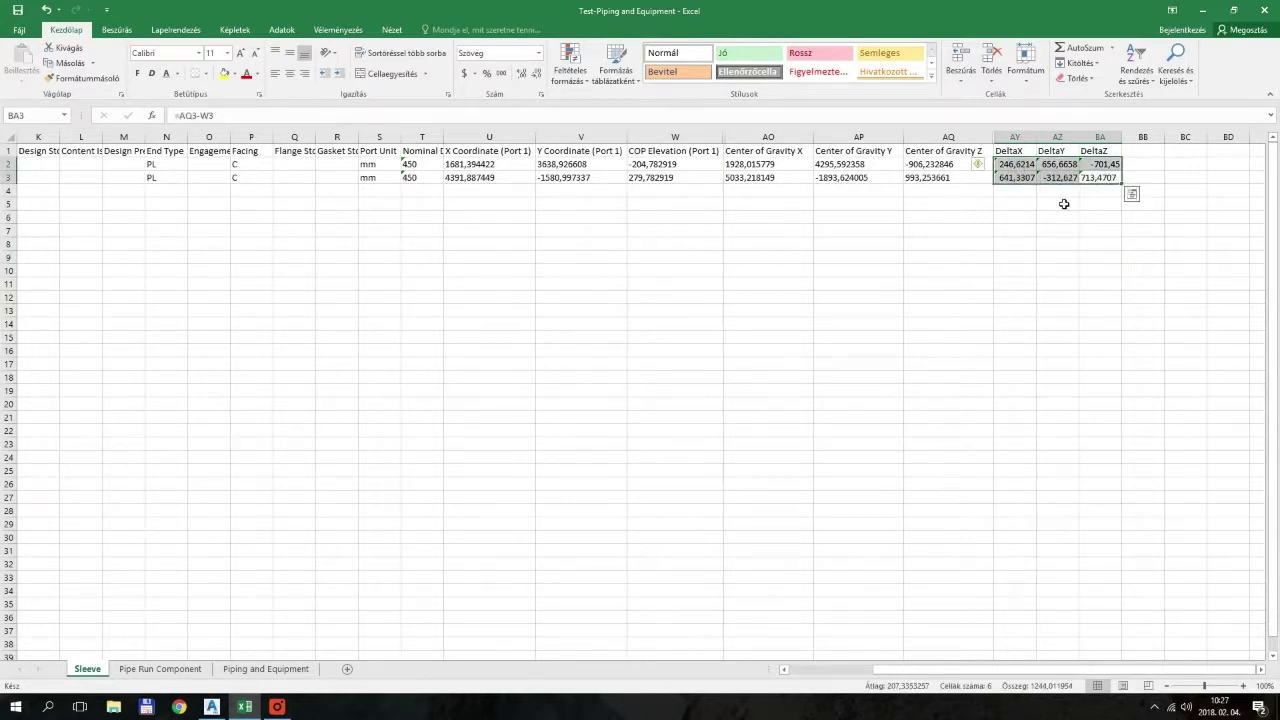
left_click(1113, 166)
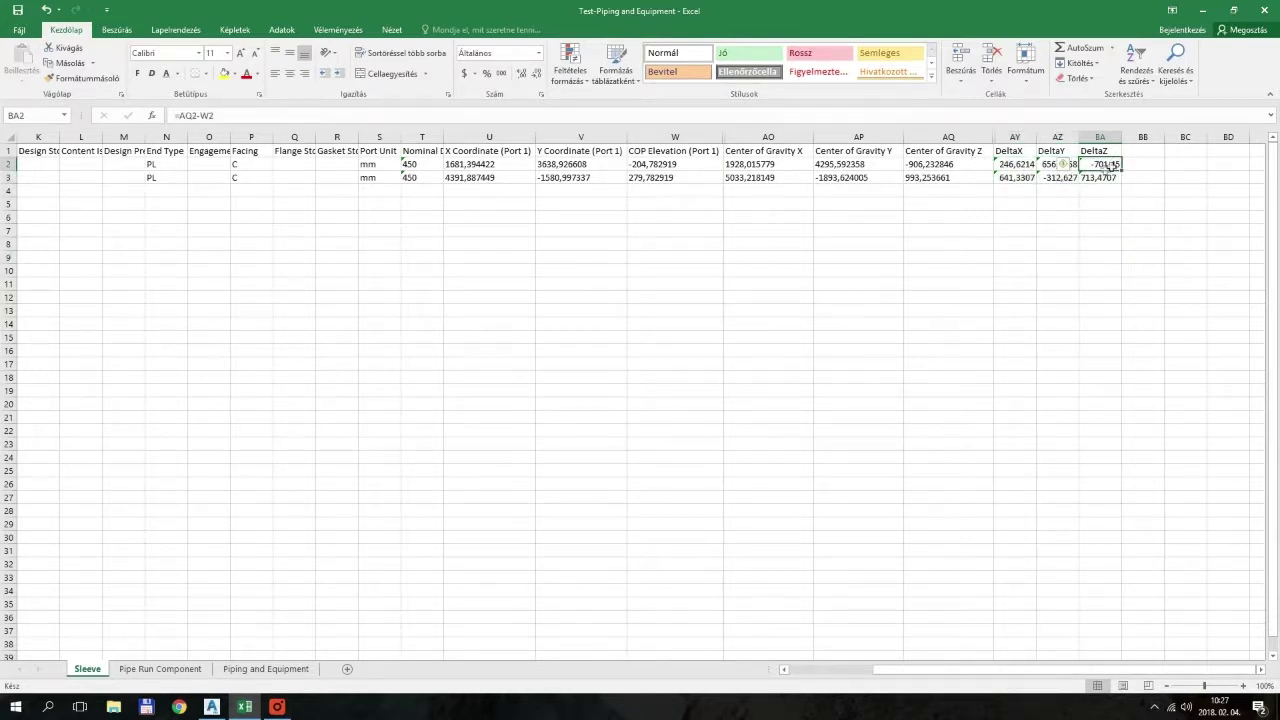
left_click(1058, 164)
left_click(1025, 164)
left_click(1155, 160)
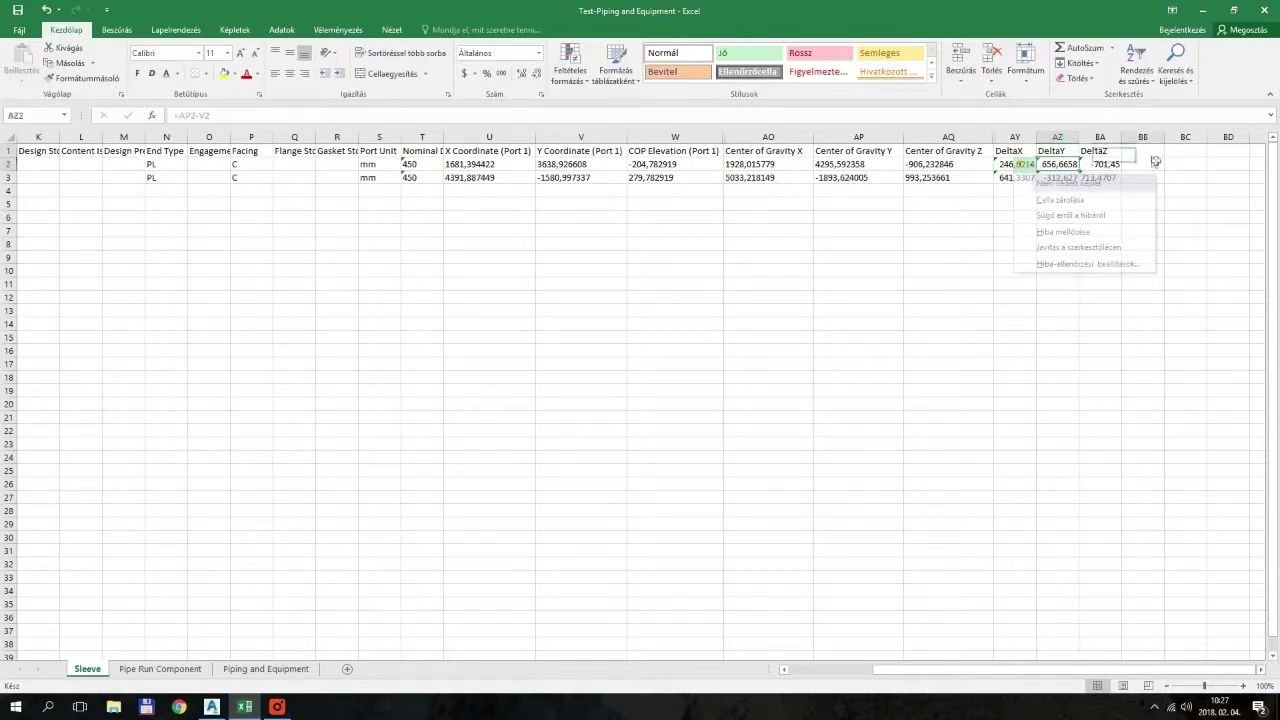
left_click(1016, 167)
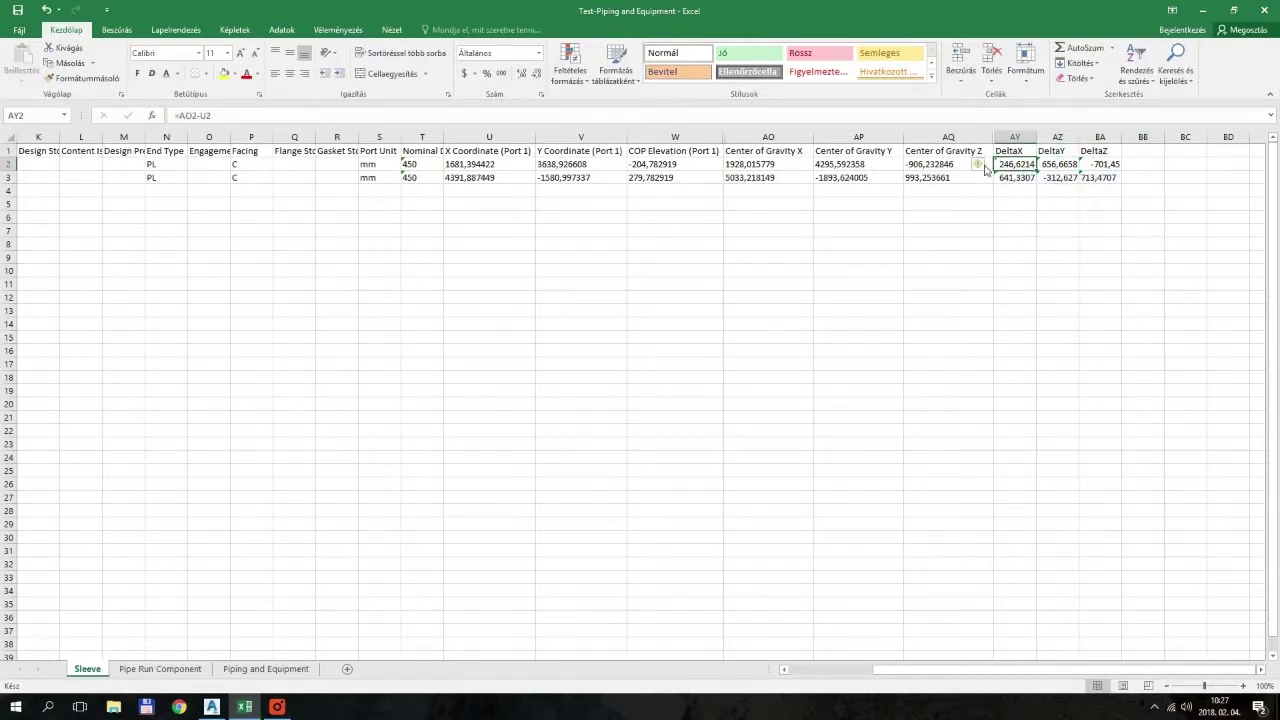
mouse_move(983, 167)
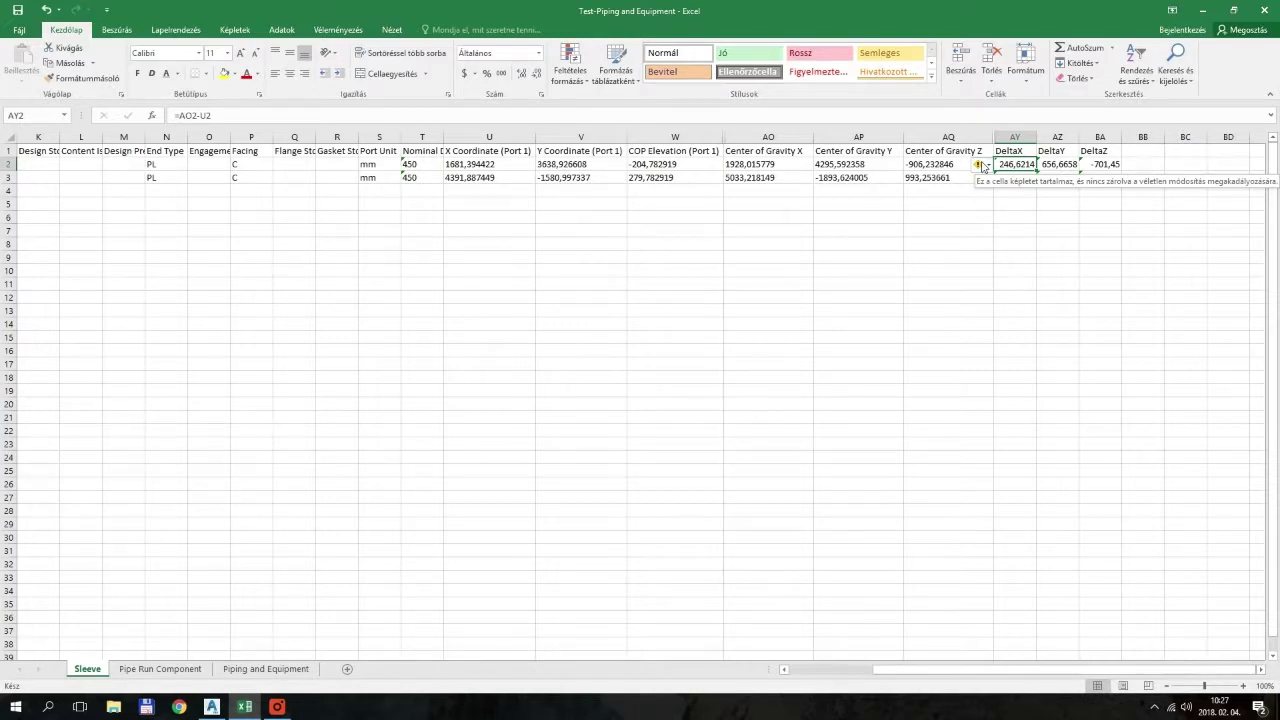
left_click(1100, 257)
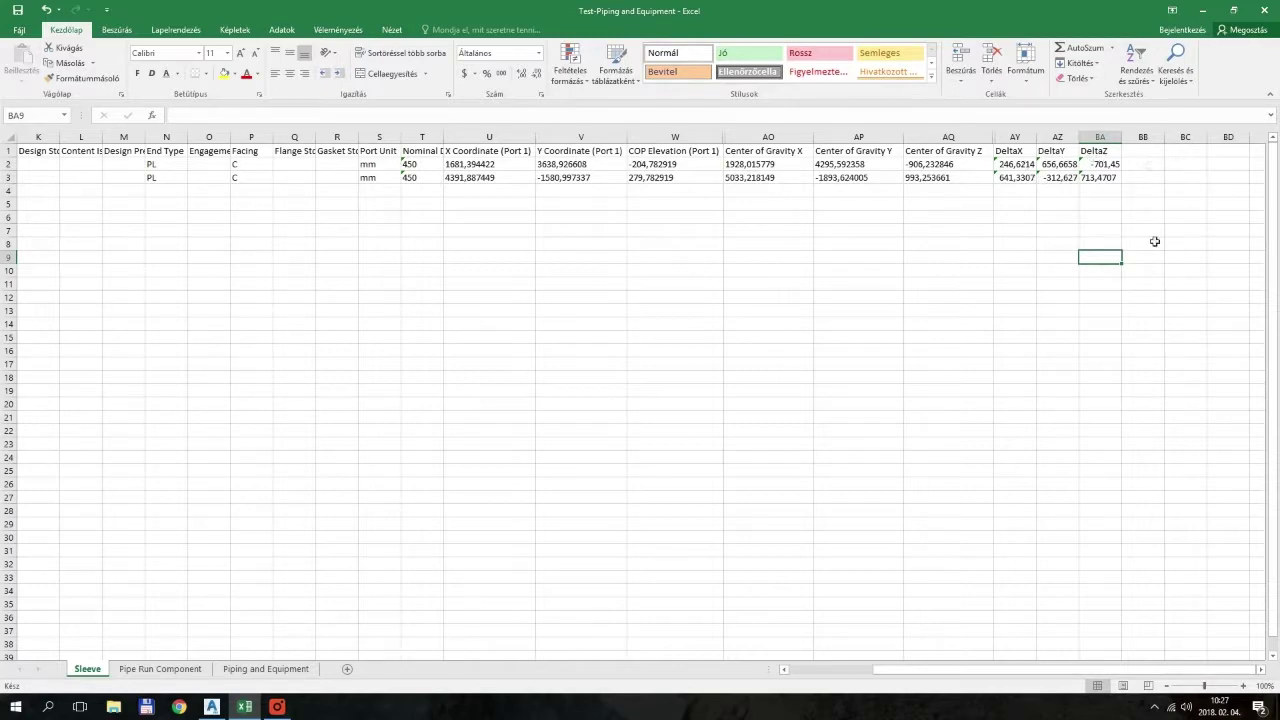
Copy the DeltaX, DeltaY and DeltaZ headings to BB1:BD1 and rename the heading in BB1 as DeltaX x2.
left_click(1260, 669)
left_click(1260, 669)
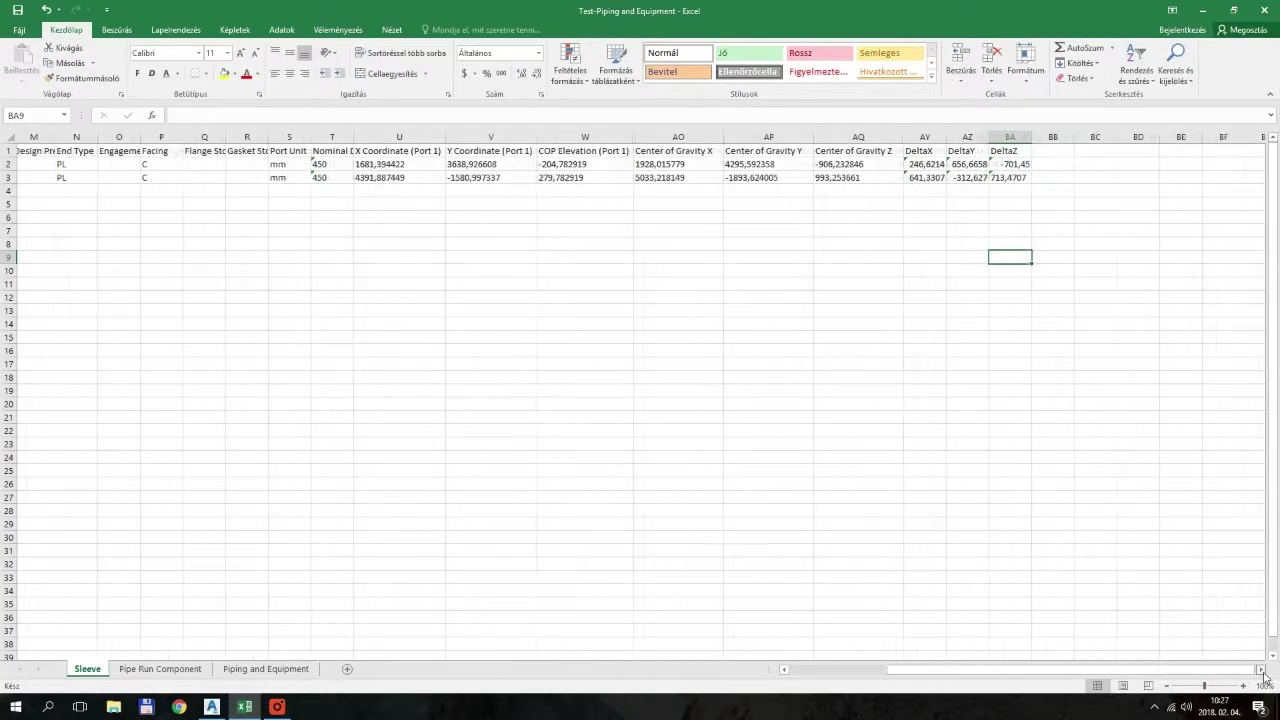
left_click(1260, 669)
left_click(1260, 669)
left_click(1260, 669)
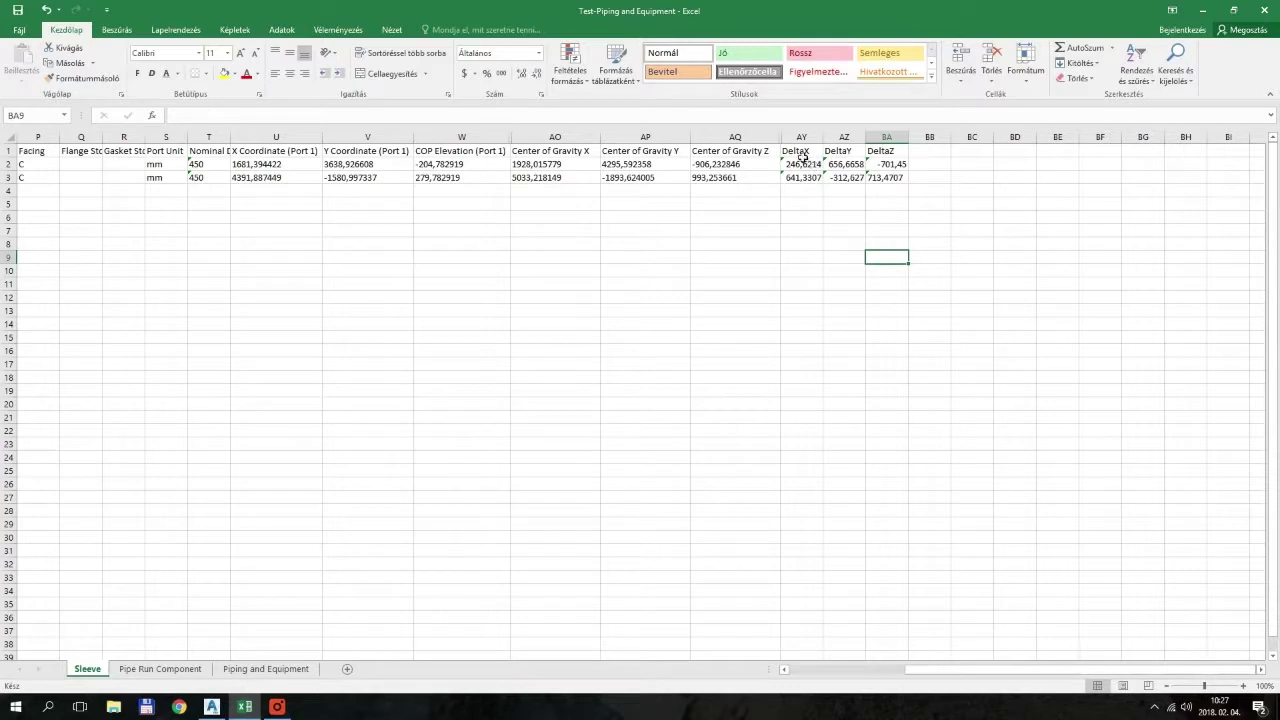
left_click_drag(797, 151, 882, 152)
key("ctrl+c")
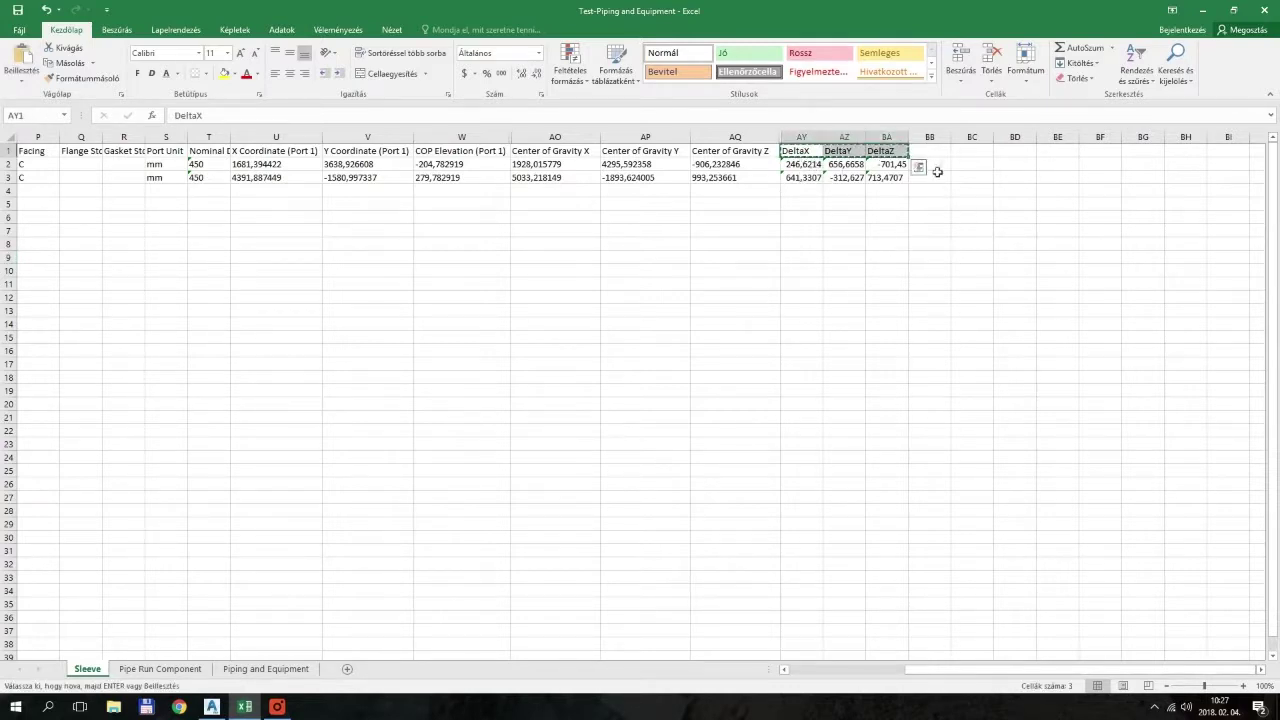
left_click(932, 151)
key("ctrl+v")
double_click(941, 151)
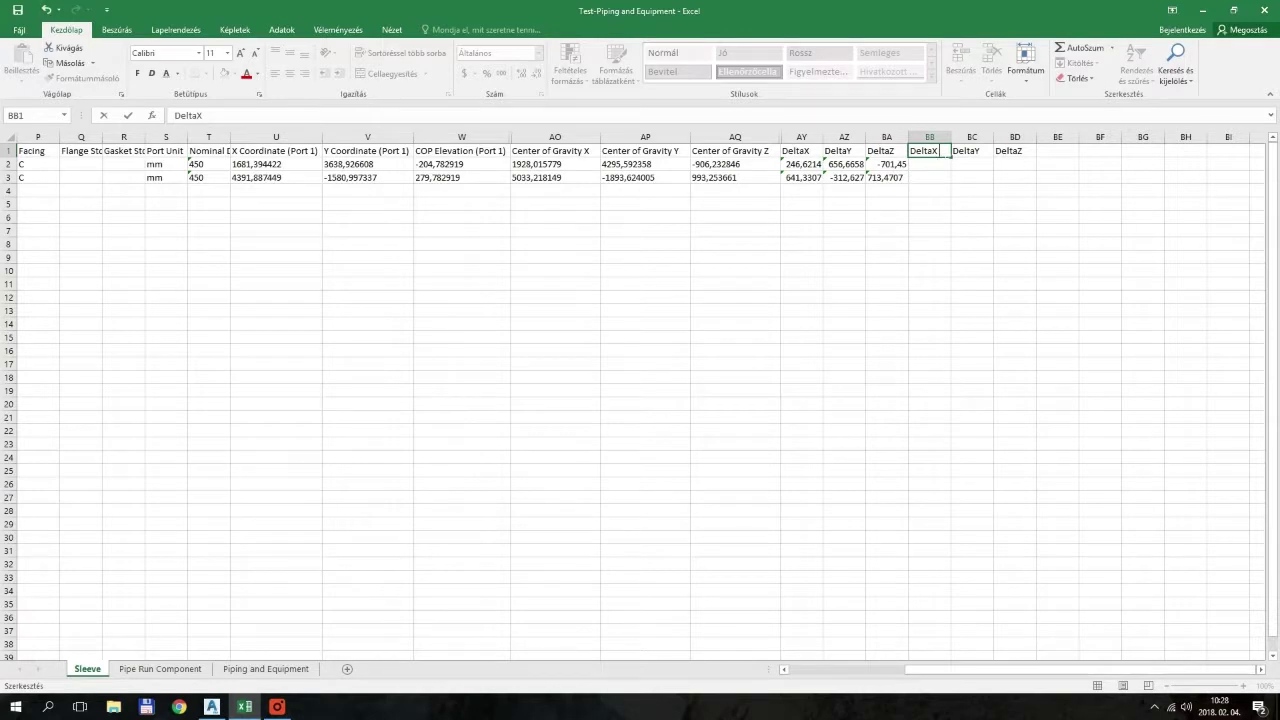
key("Return")
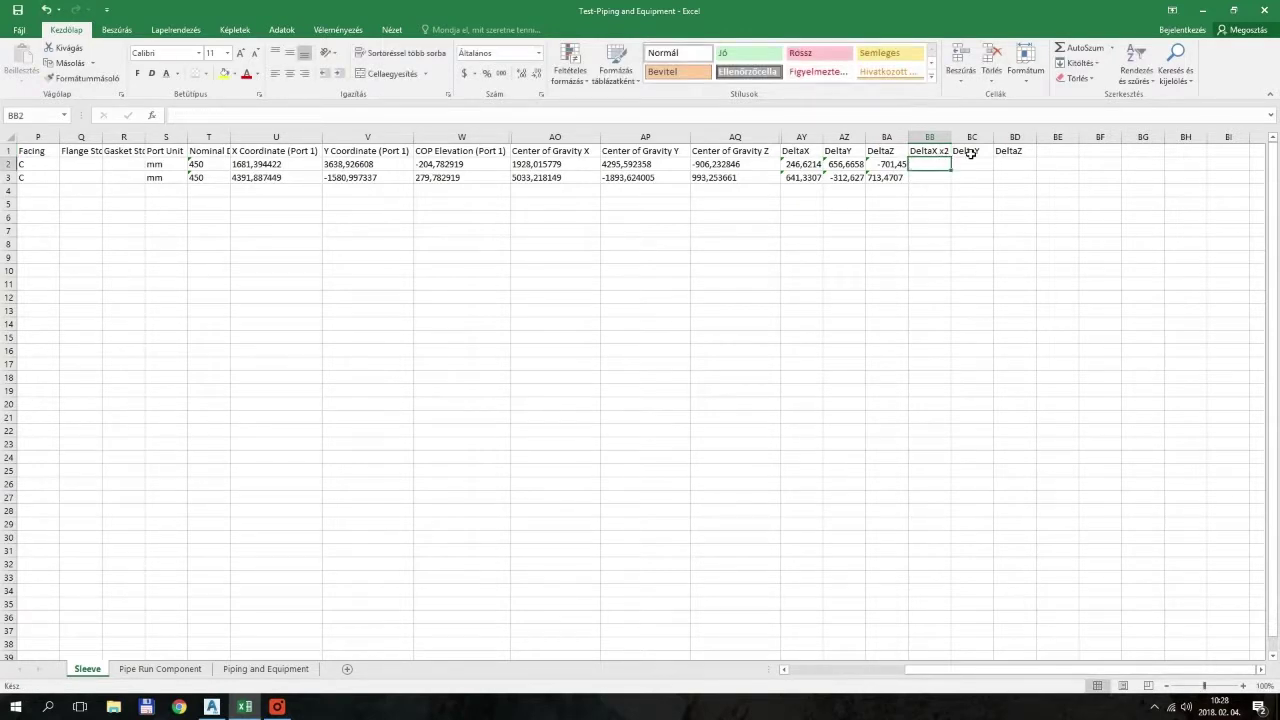
Rename the headings in BC1 and BD1 as DeltaY x2 and DeltaZ x2.
double_click(977, 153)
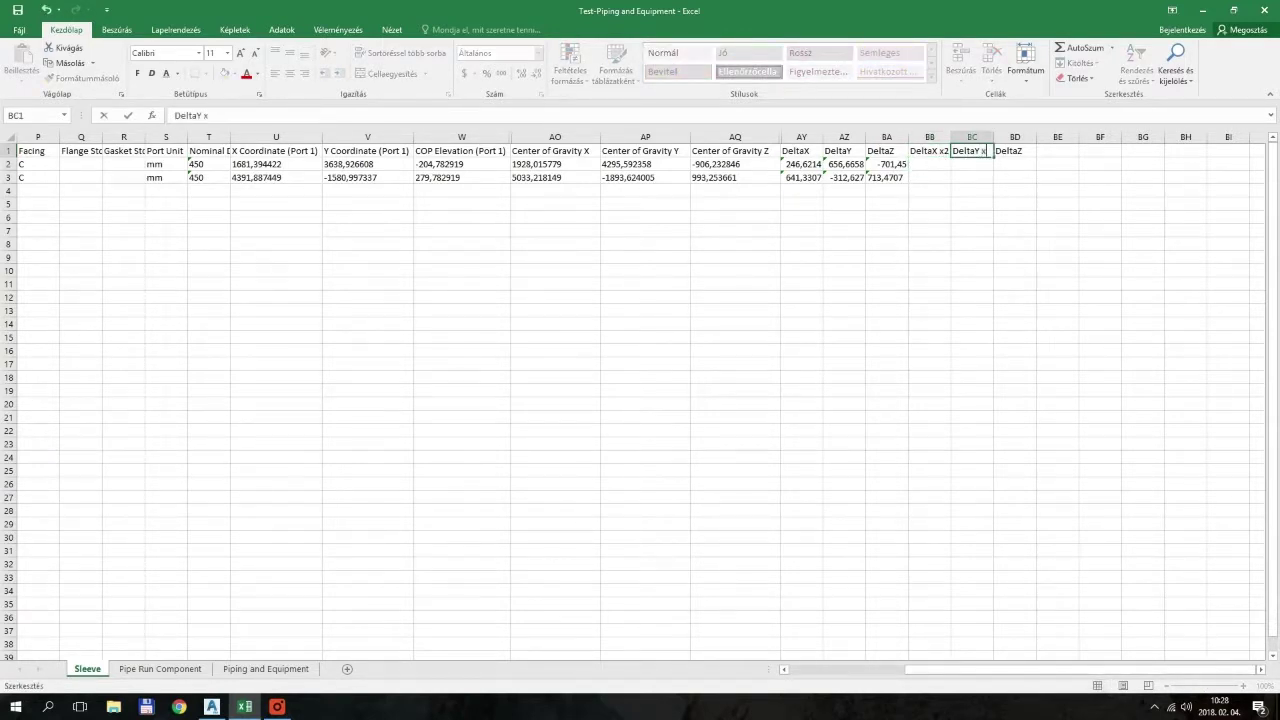
type("x")
key("Return")
double_click(1013, 152)
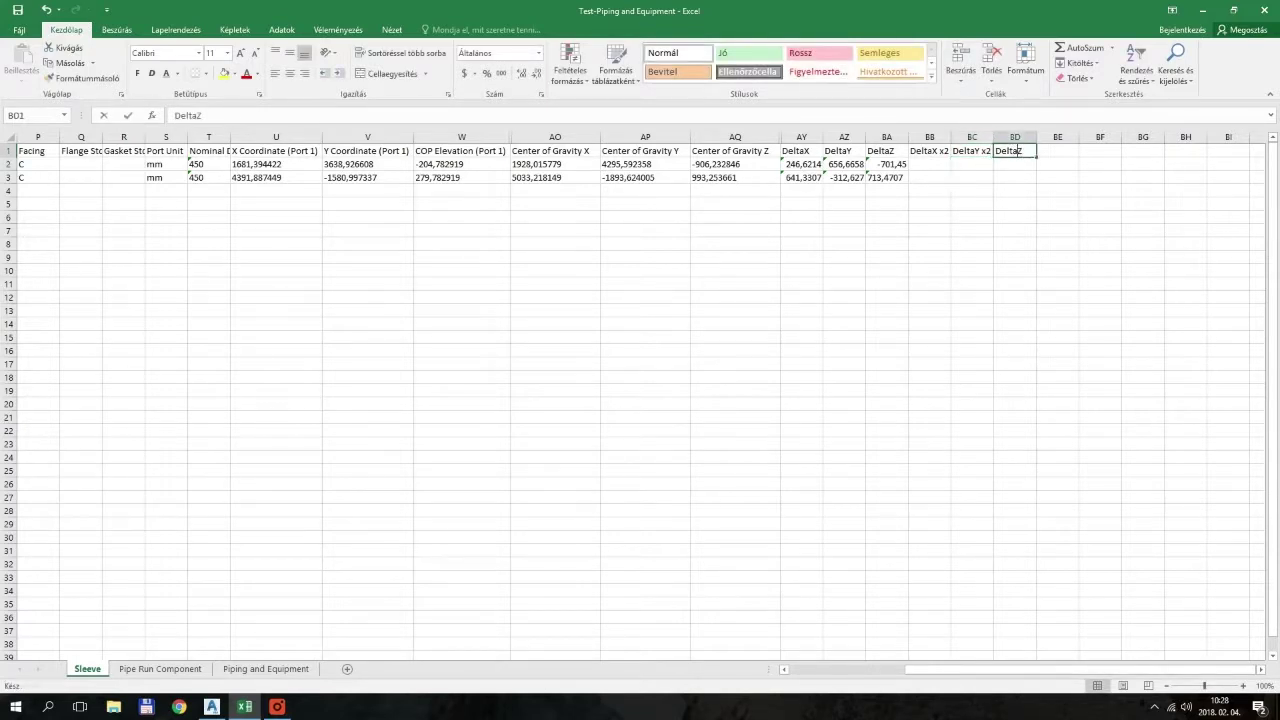
type("x2")
key("Return")
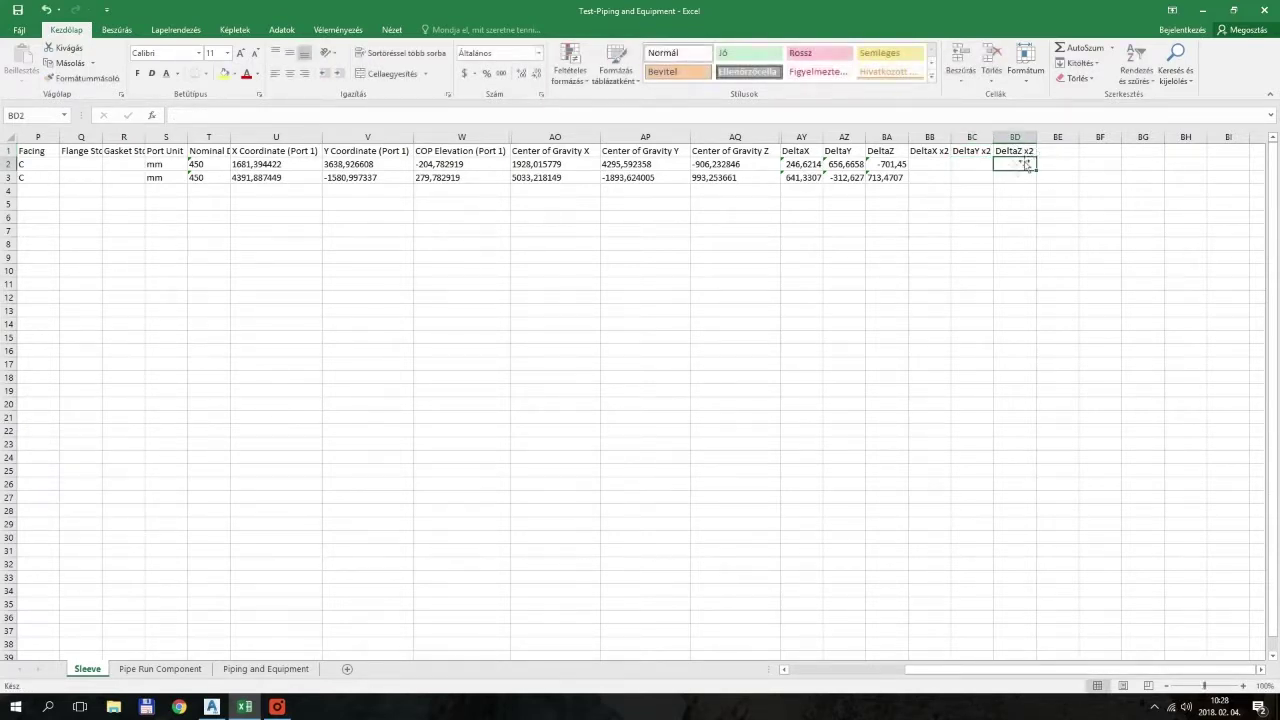
Calculate the doubled DeltaX in BB2 with the formula =AY2*2.
left_click(932, 171)
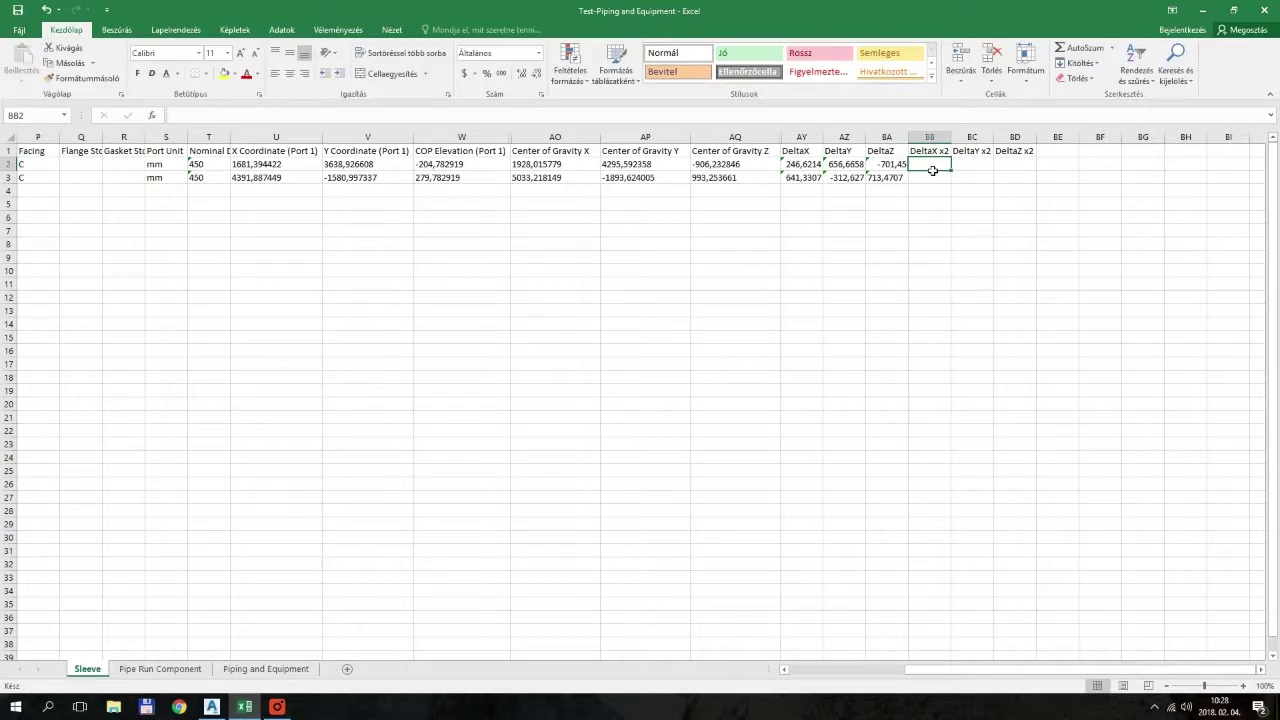
type("=")
left_click(813, 169)
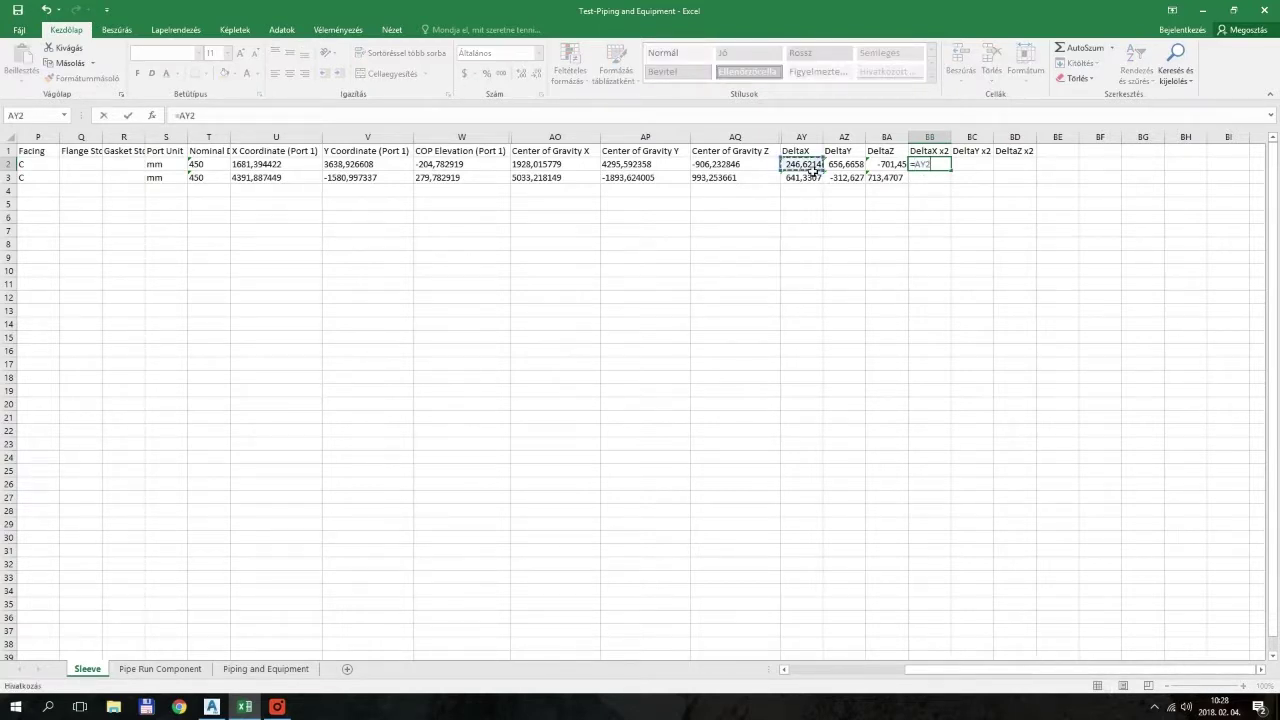
type("*2")
key("Return")
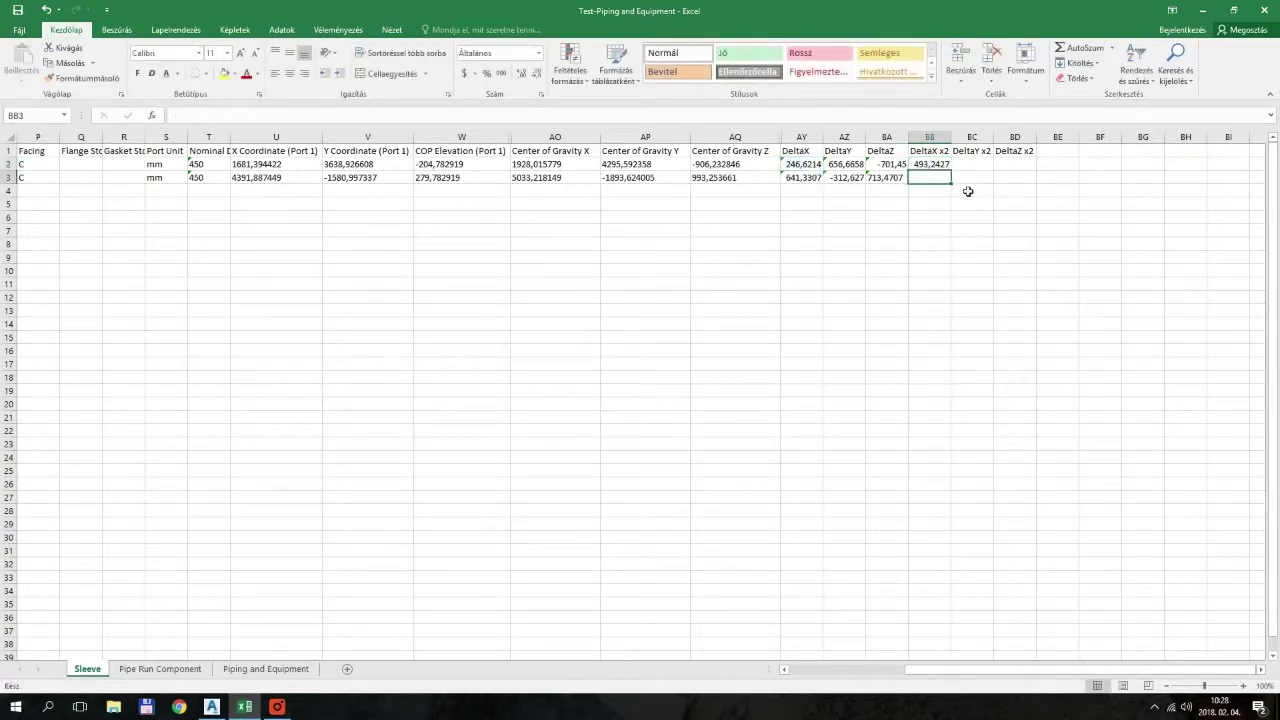
Fill the doubling formula from BB2 across to BD2, check the reference in BD2, and fill BB2:BD2 down to row 3.
left_click(940, 164)
left_click_drag(951, 170, 1036, 188)
left_click(1018, 164)
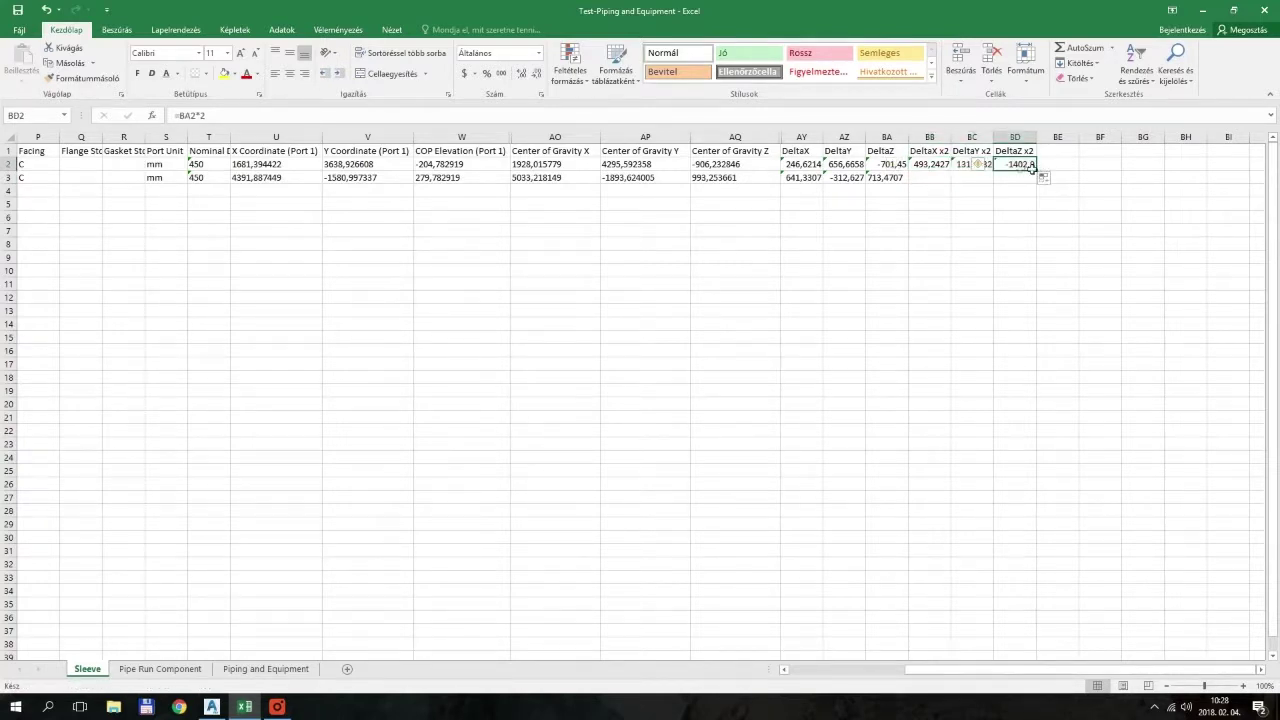
key("F2")
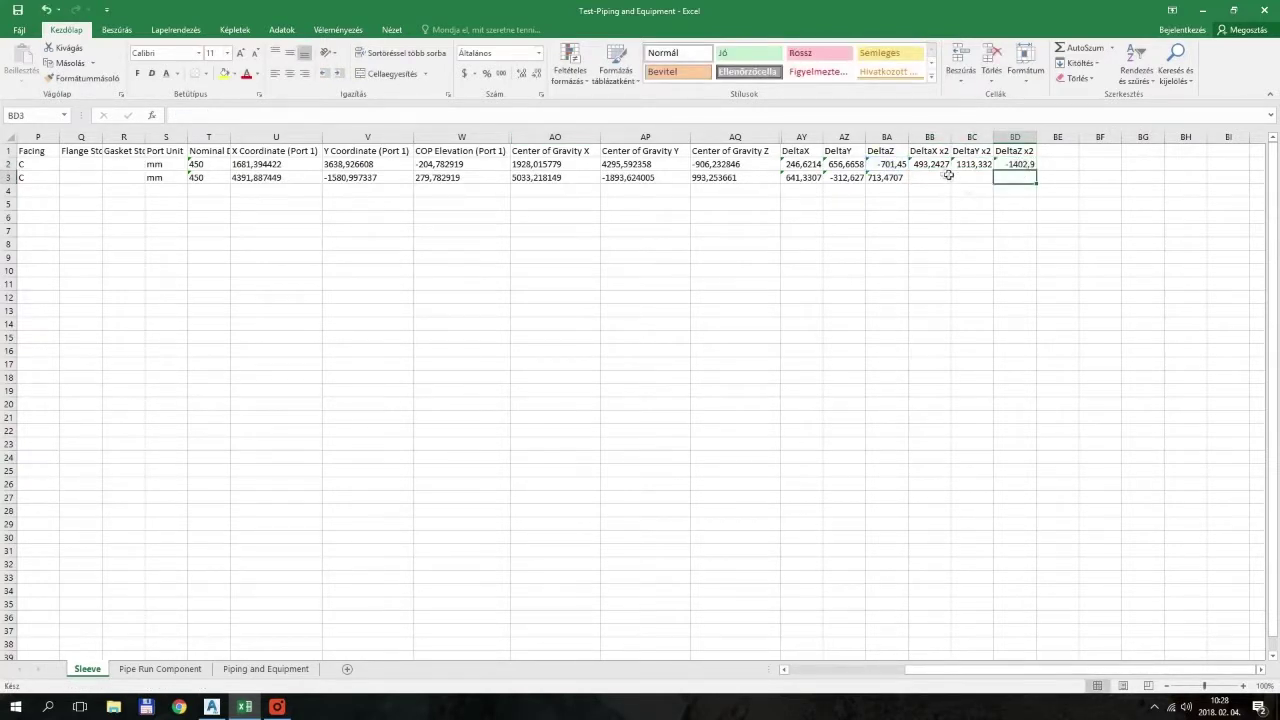
left_click_drag(930, 164, 1014, 166)
double_click(1042, 175)
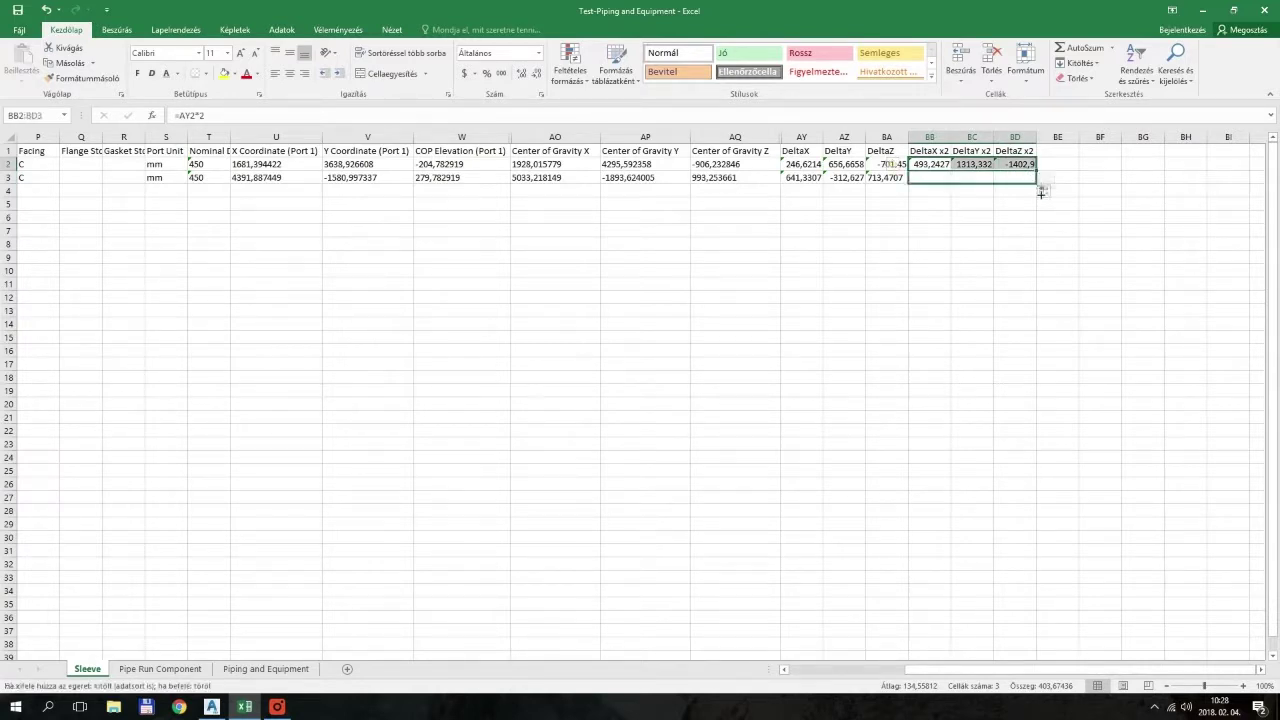
left_click(1045, 229)
left_click(972, 177)
left_click(972, 230)
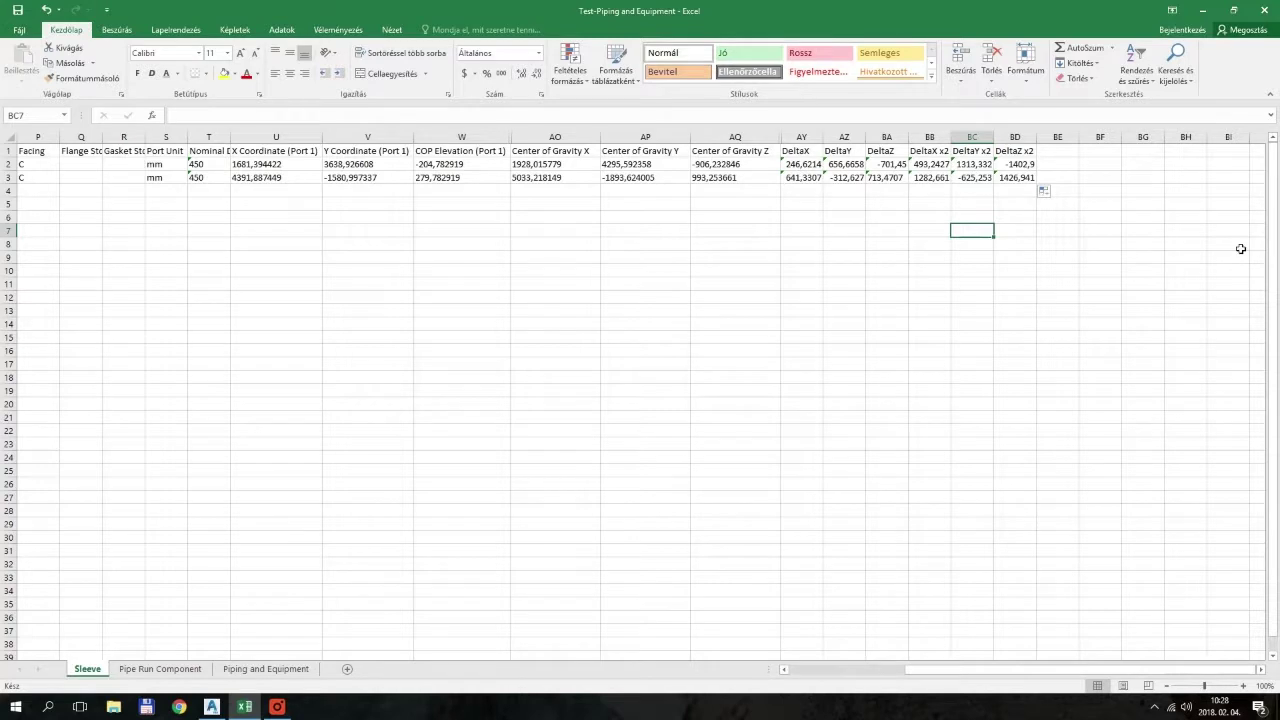
Add the heading DeltaXY in BE1.
left_click(1050, 150)
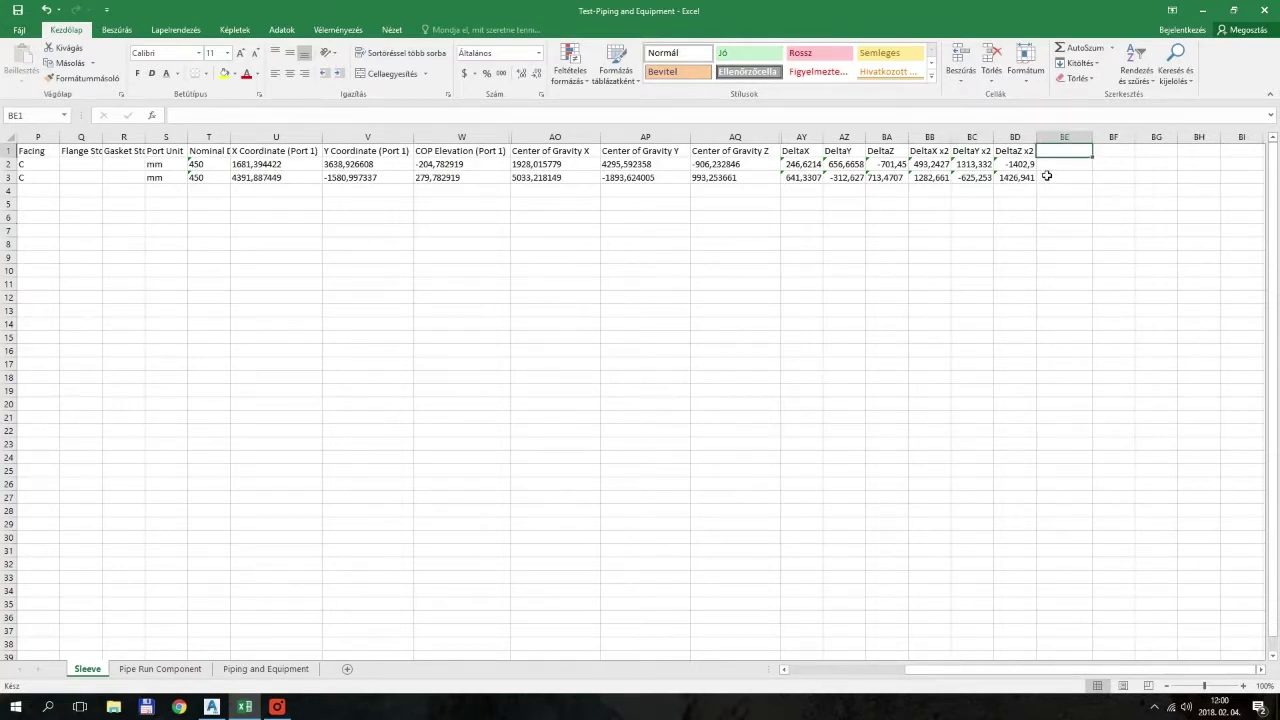
type("DeltaXY")
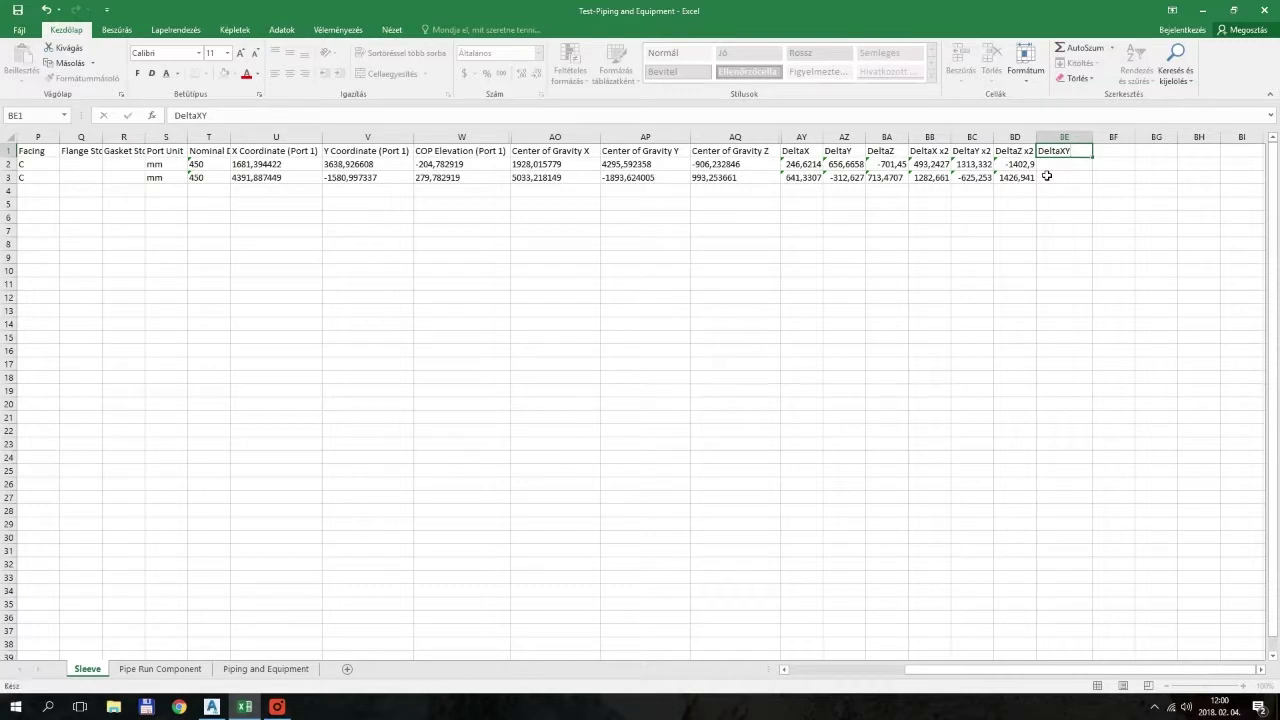
key("Return")
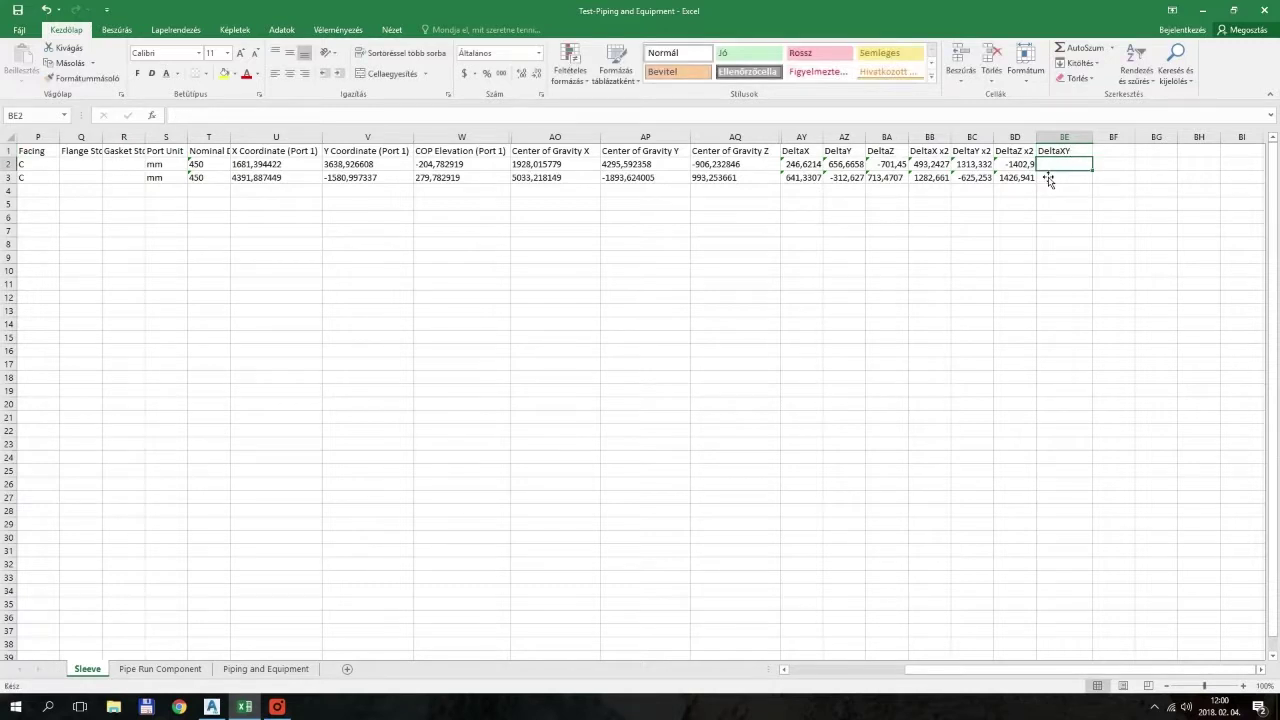
Calculate DeltaXY in BE2 with =(BB2*BB2+BC2*BC2)^(1/2) and fill the formula down to BE3.
type("=(")
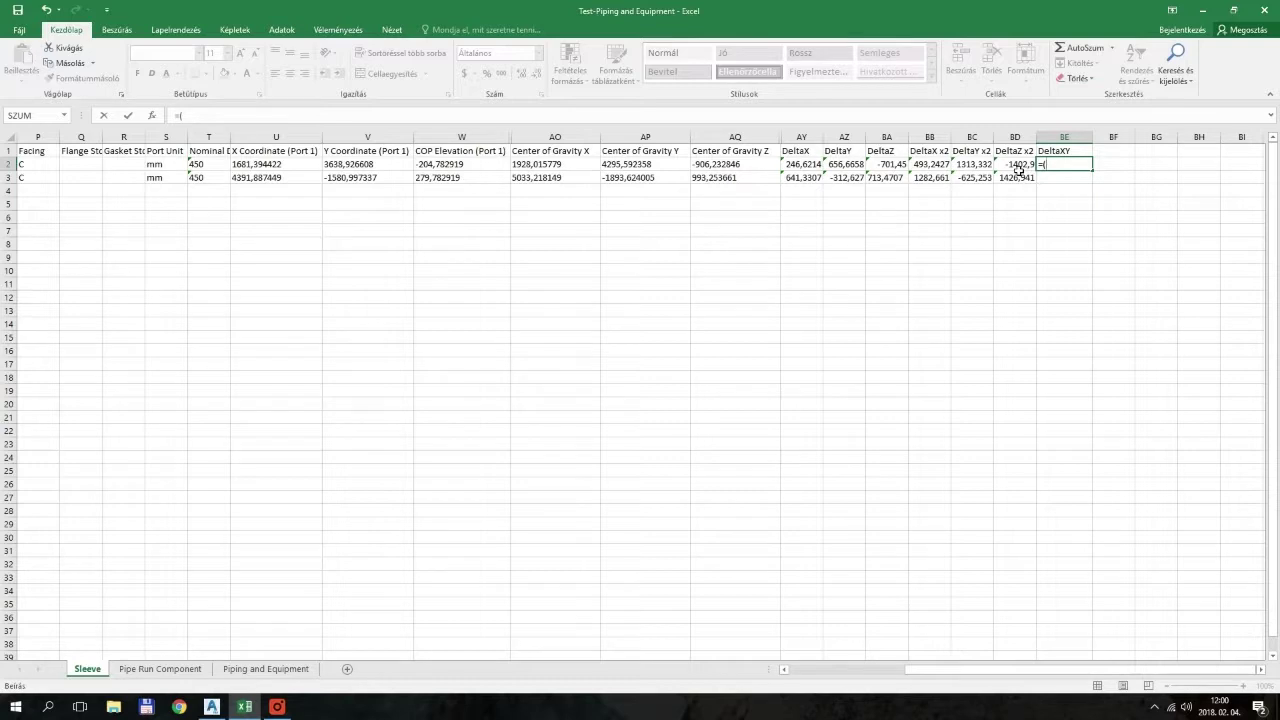
left_click(934, 166)
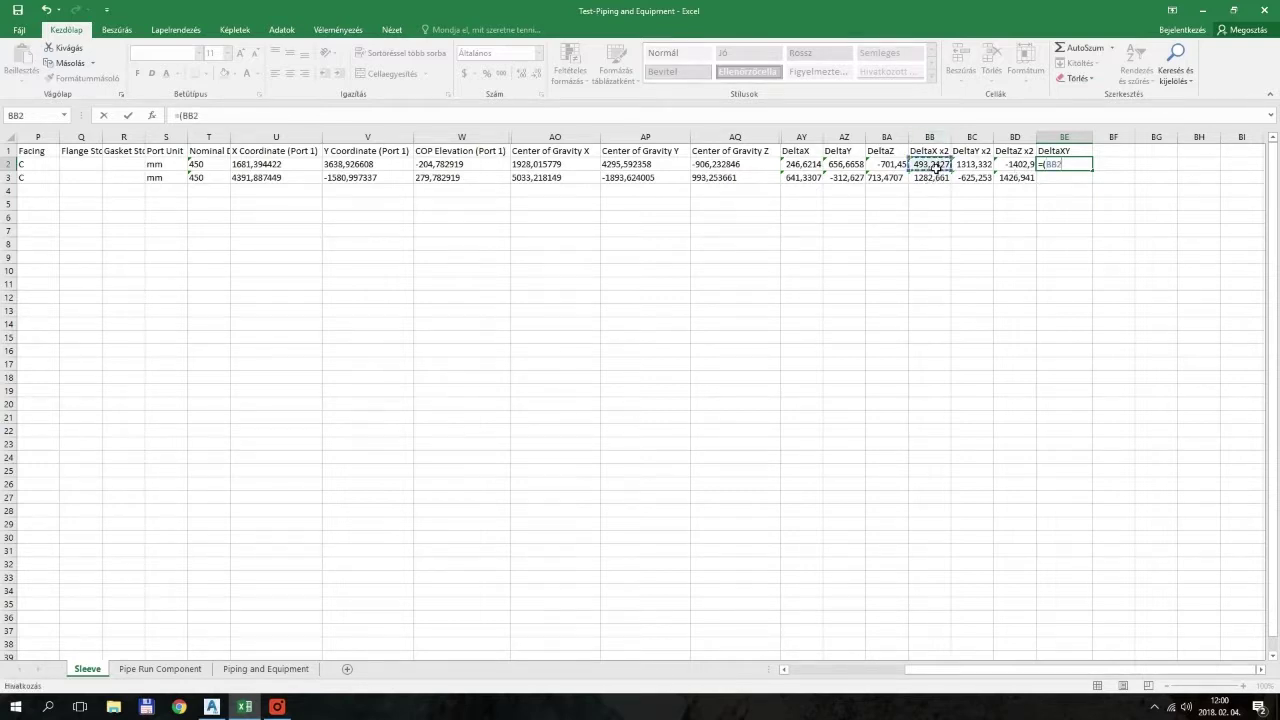
type("*")
left_click(934, 166)
type("+")
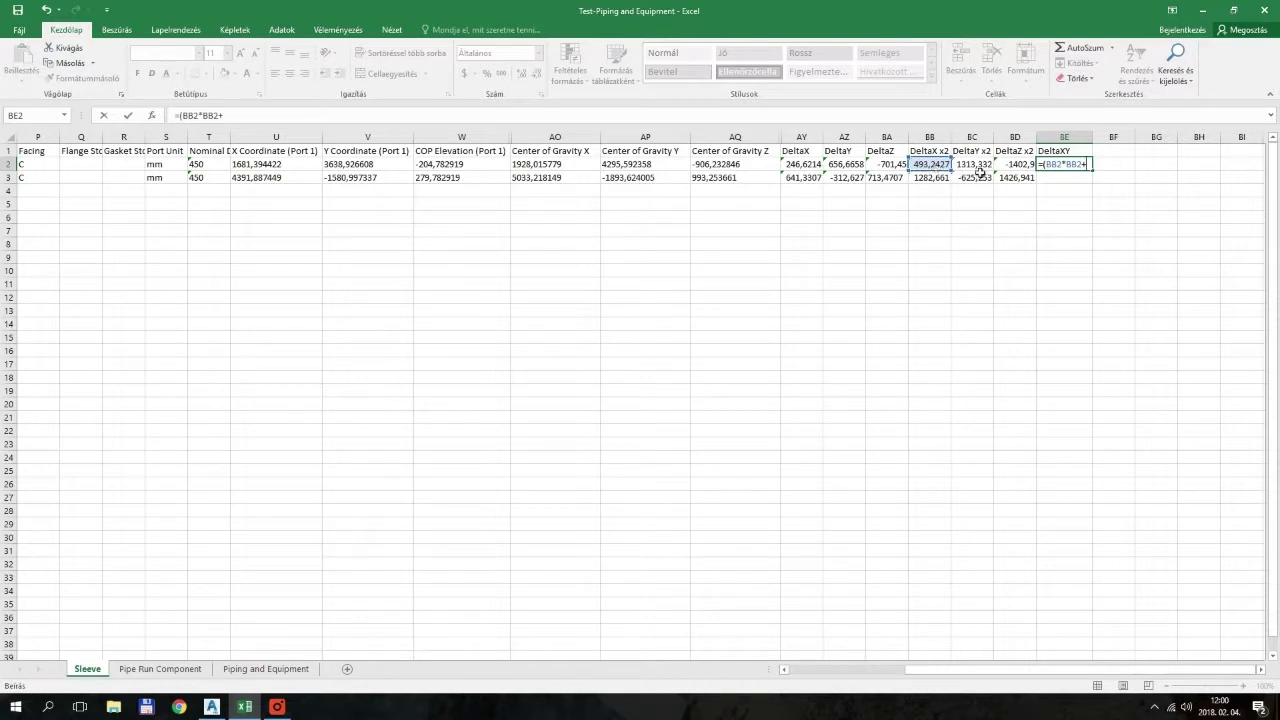
left_click(979, 170)
type("*")
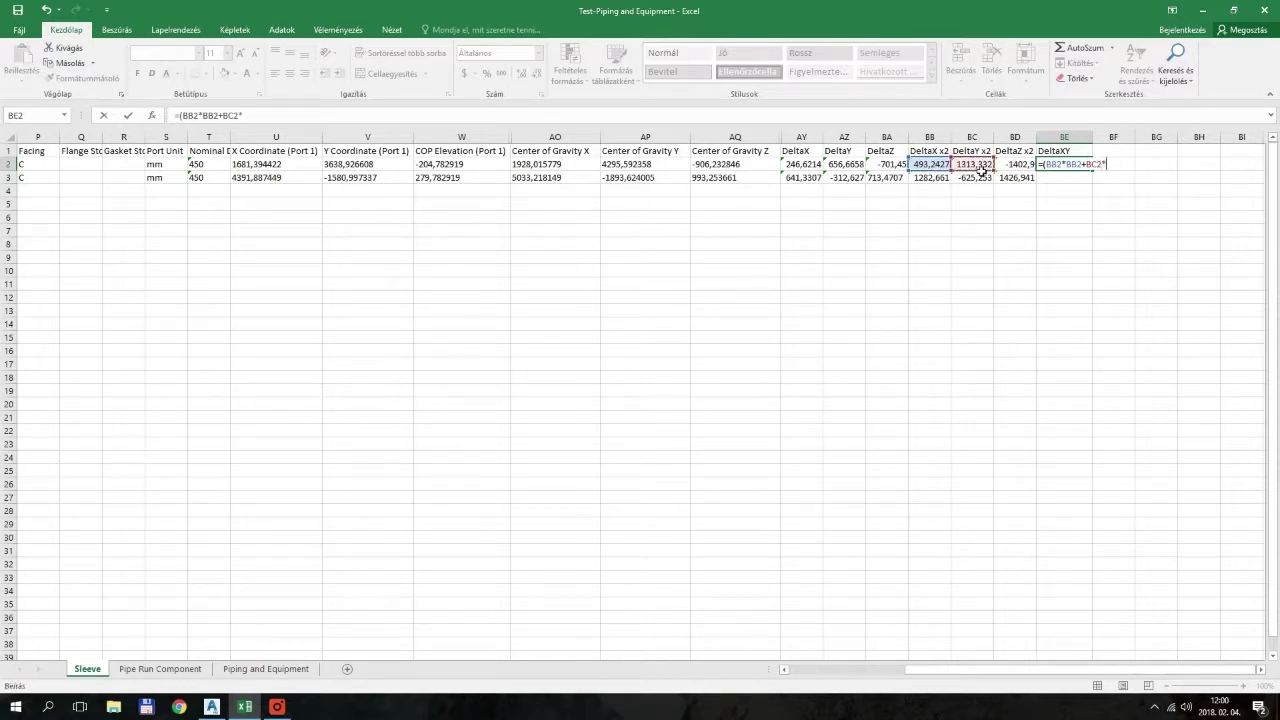
left_click(981, 170)
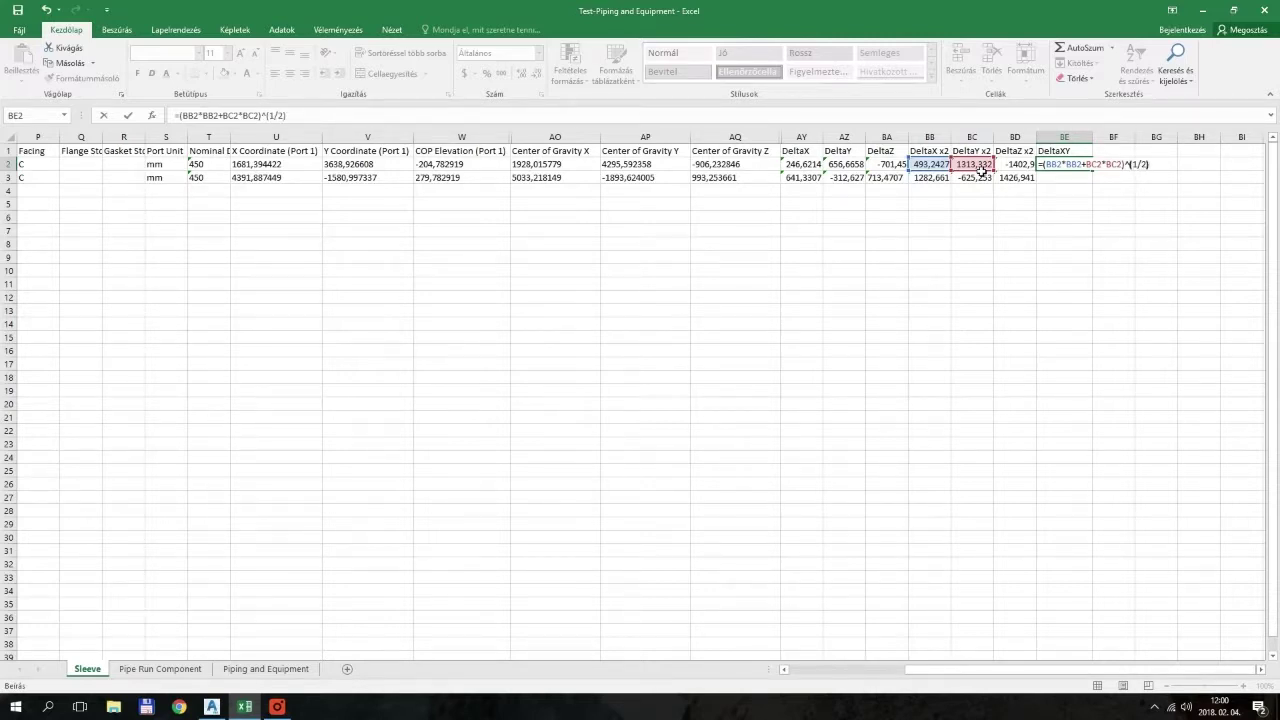
key("Return")
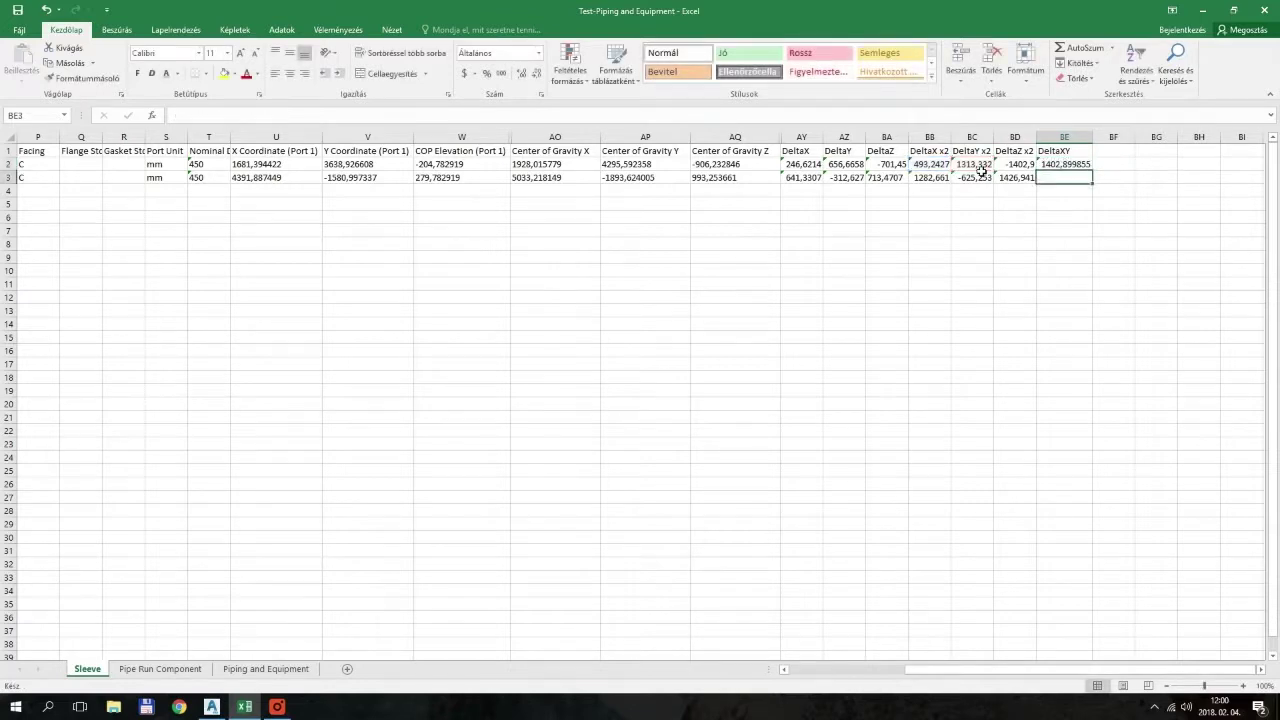
left_click(1072, 164)
left_click_drag(1098, 177, 1098, 183)
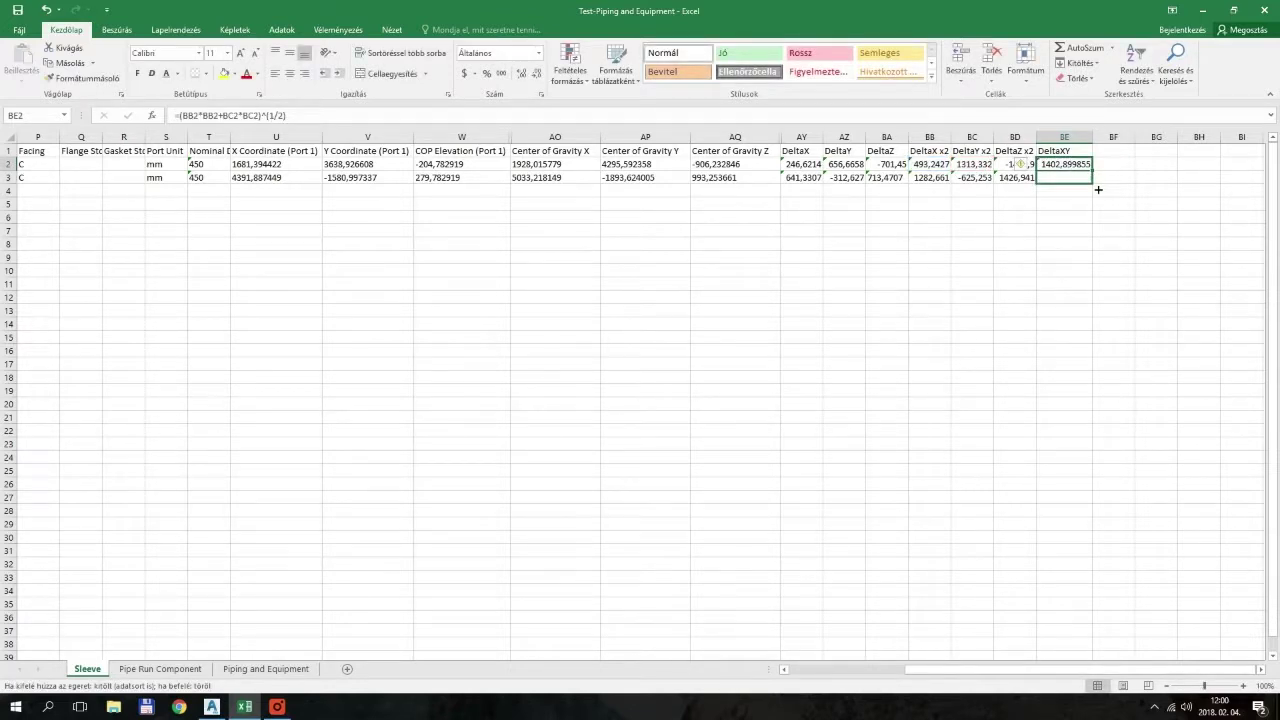
Add the heading Length in BF1.
left_click(1116, 153)
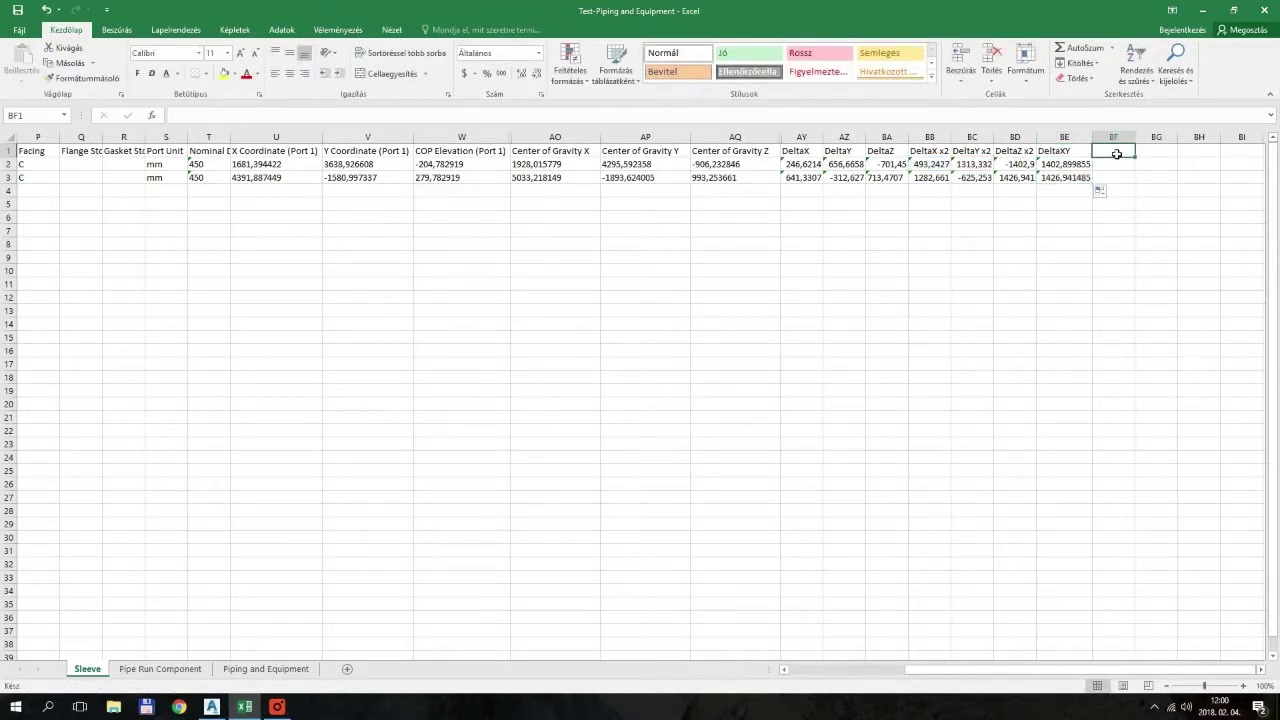
type("Delta")
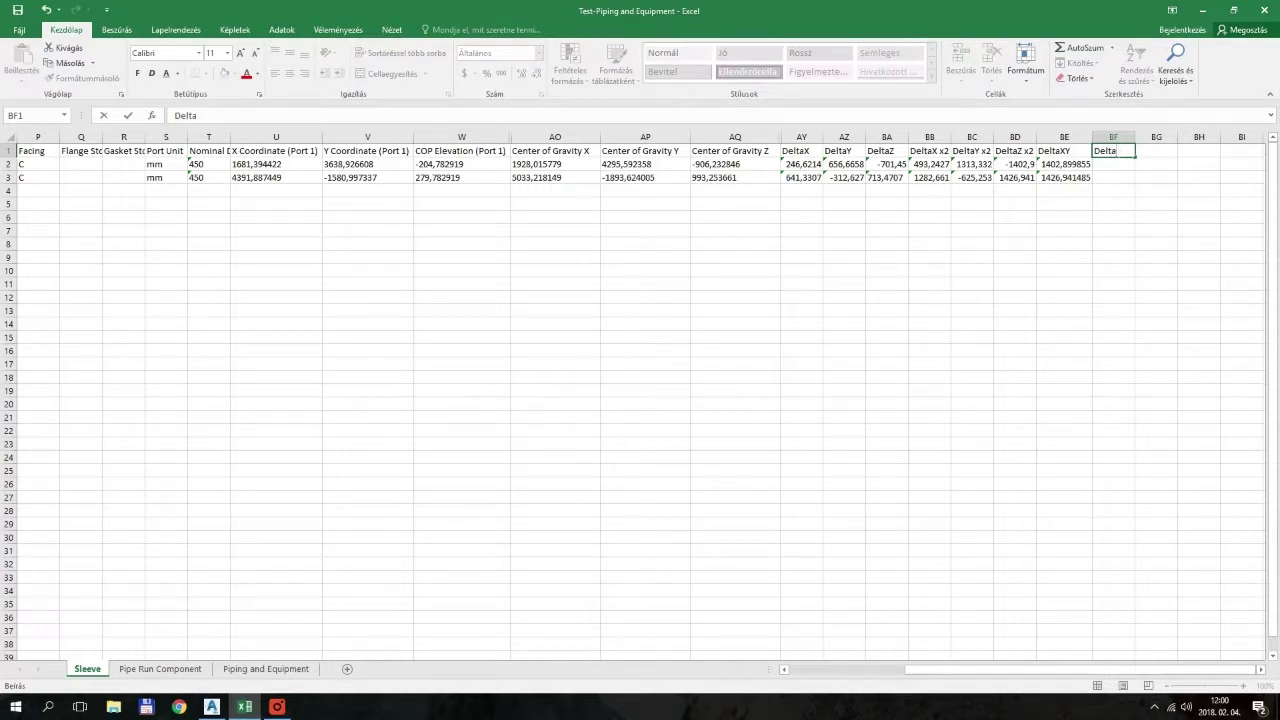
key("BackSpace")
key("BackSpace")
type("Leng")
key("Return")
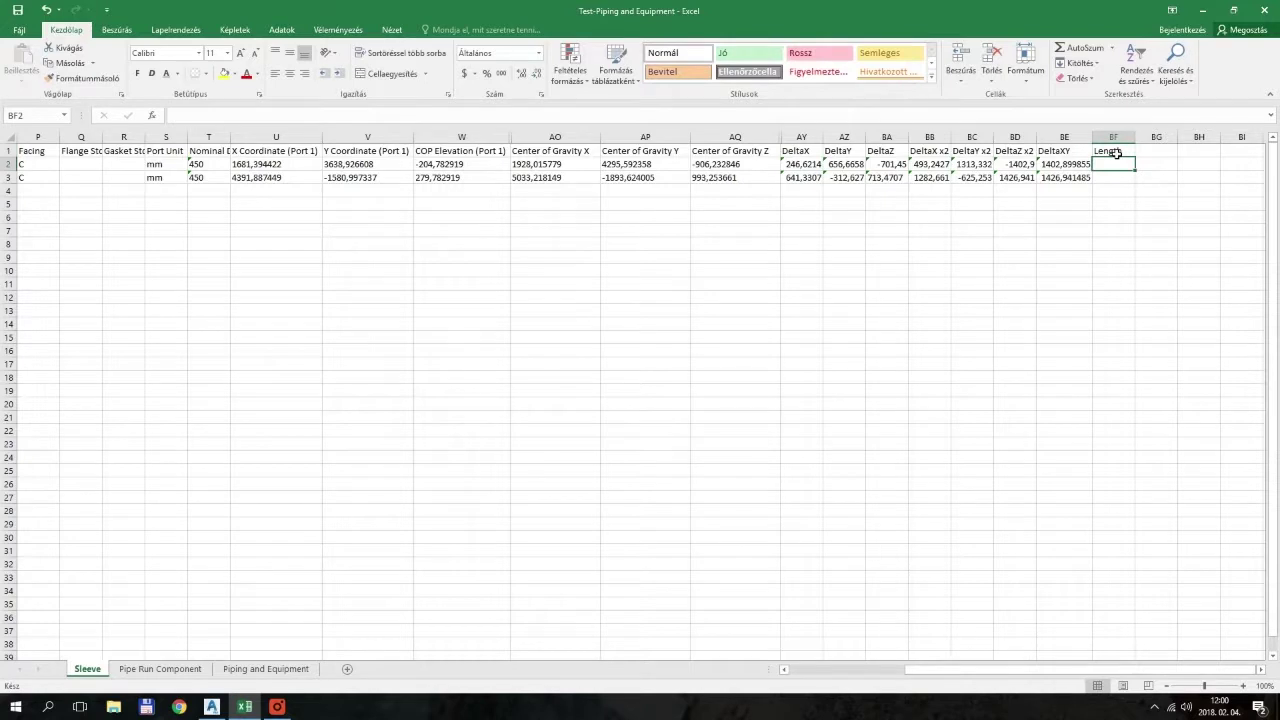
Calculate Length in BF2 with =(BE2*BE2+BD2*BD2)^(1/2) and fill the formula down to BF3.
type("=")
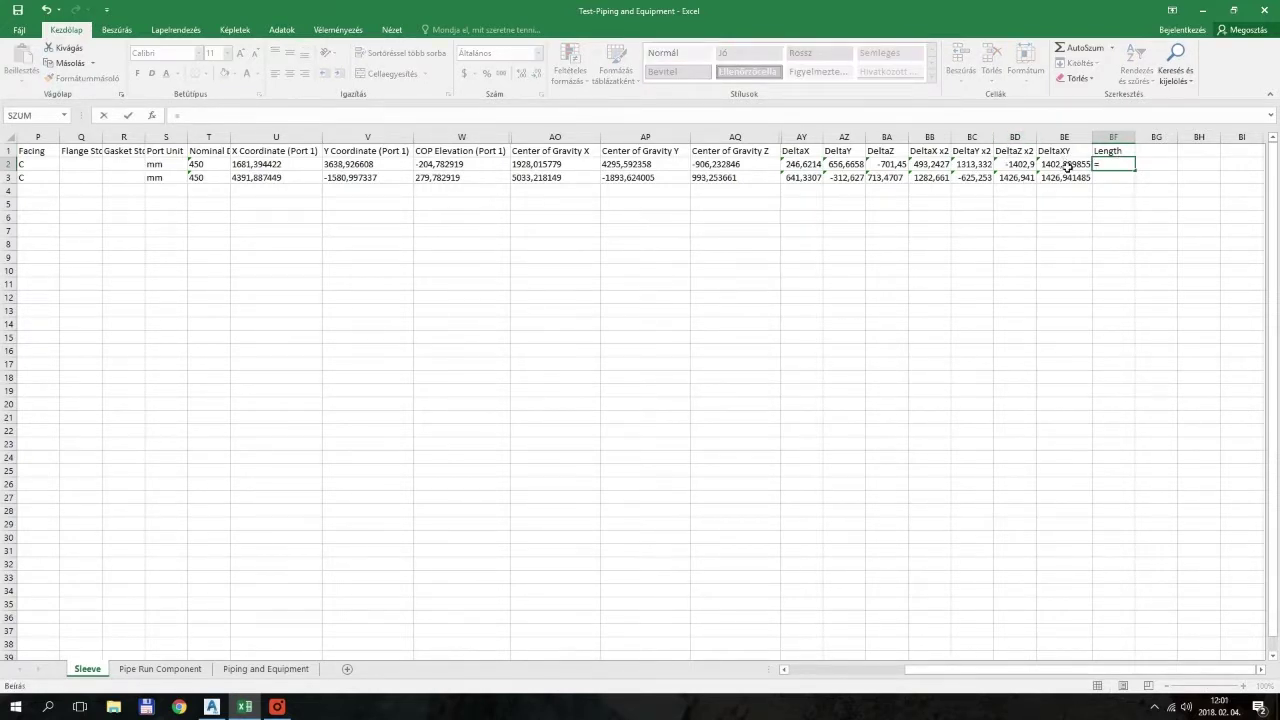
type("(")
left_click(1066, 166)
type("*")
left_click(1066, 166)
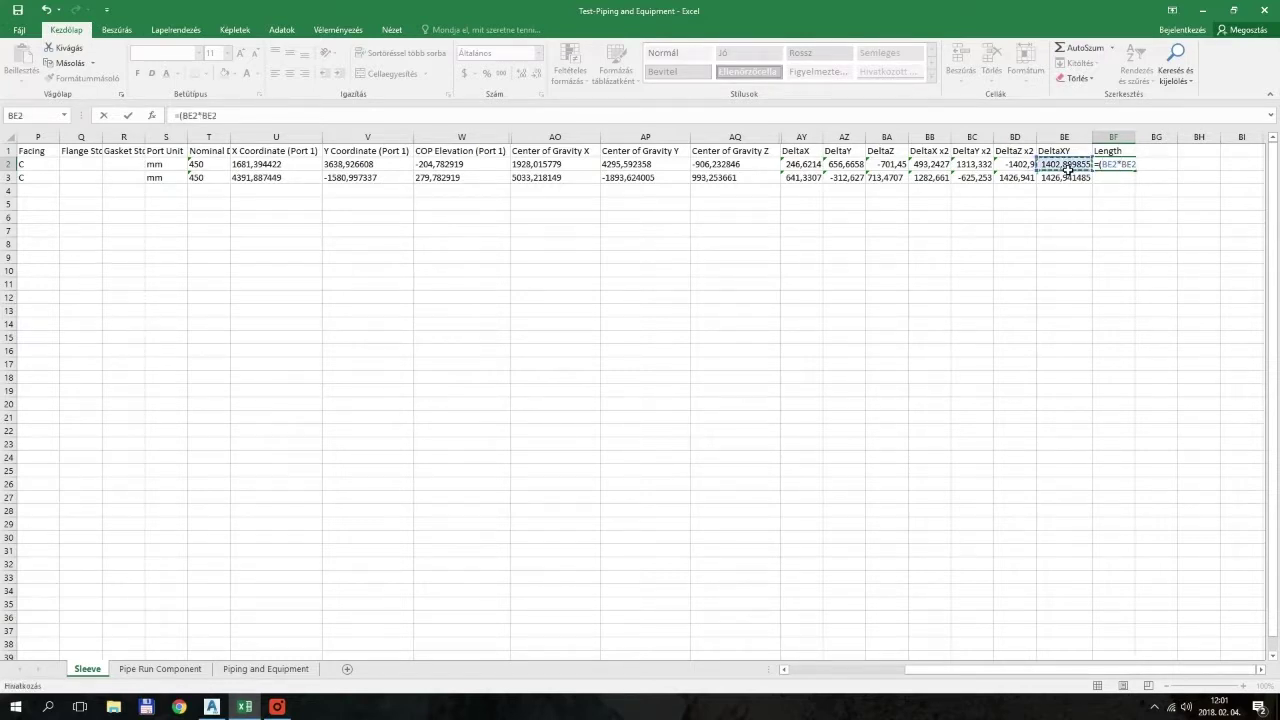
type("+")
left_click(1022, 166)
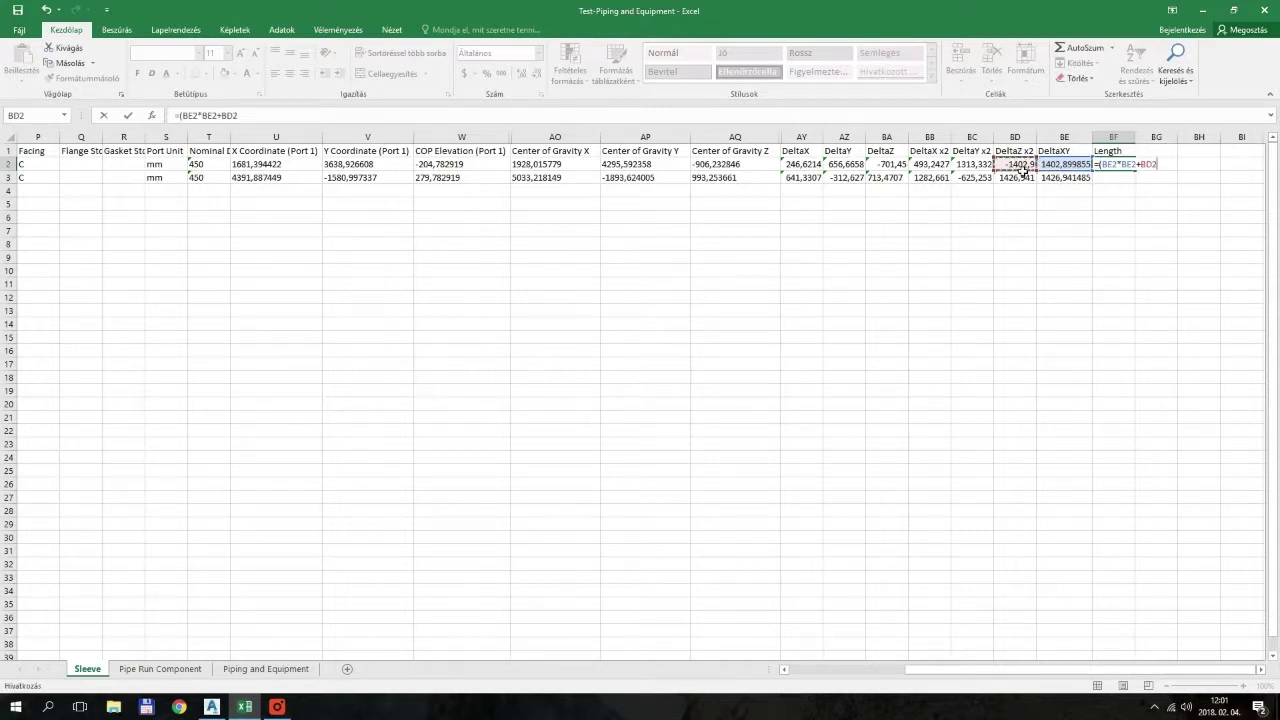
type("*")
left_click(1022, 169)
type(")^(1/2")
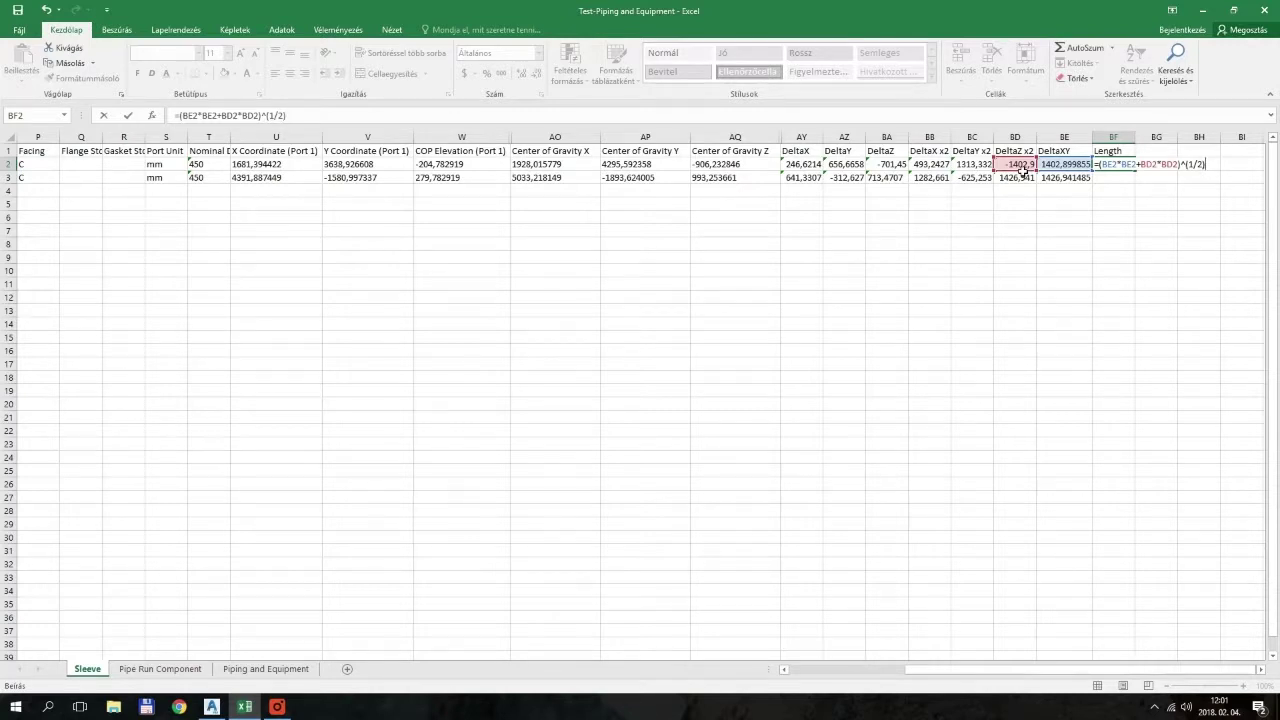
key("Return")
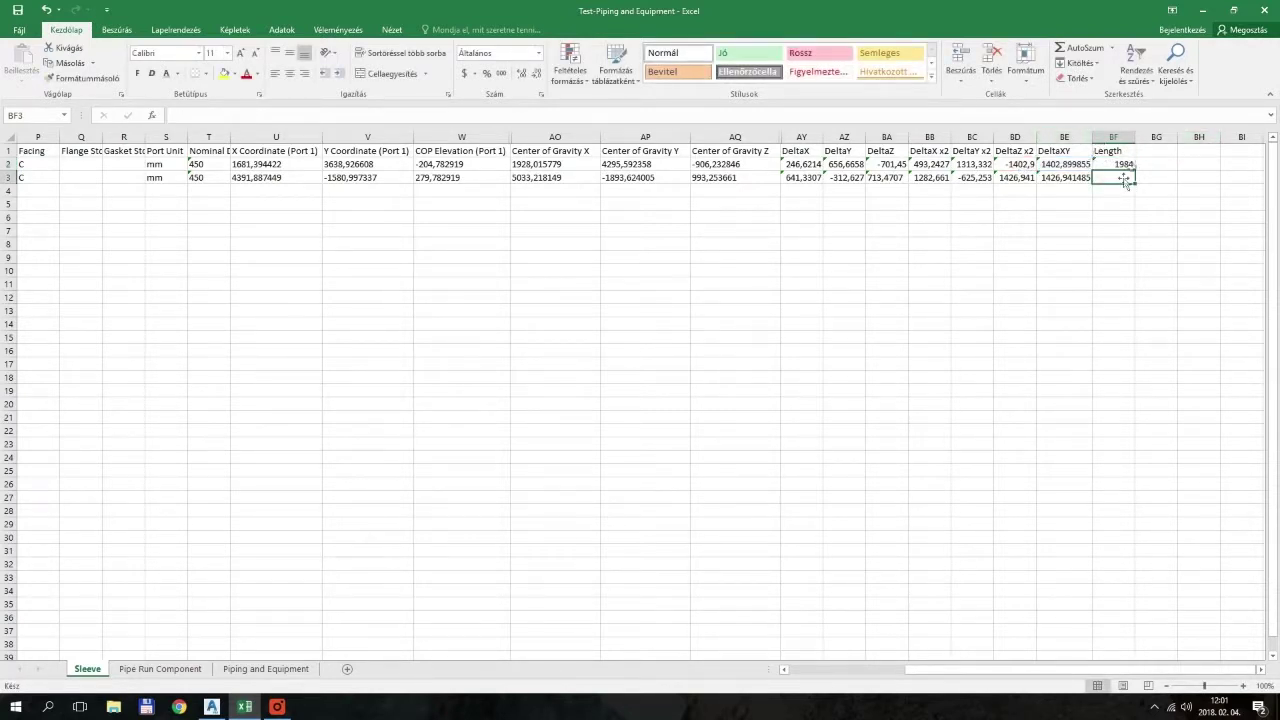
mouse_move(1118, 164)
left_mouse_down()
mouse_move(1118, 178)
mouse_move(1140, 184)
mouse_move(1125, 183)
left_mouse_up()
left_click(1186, 163)
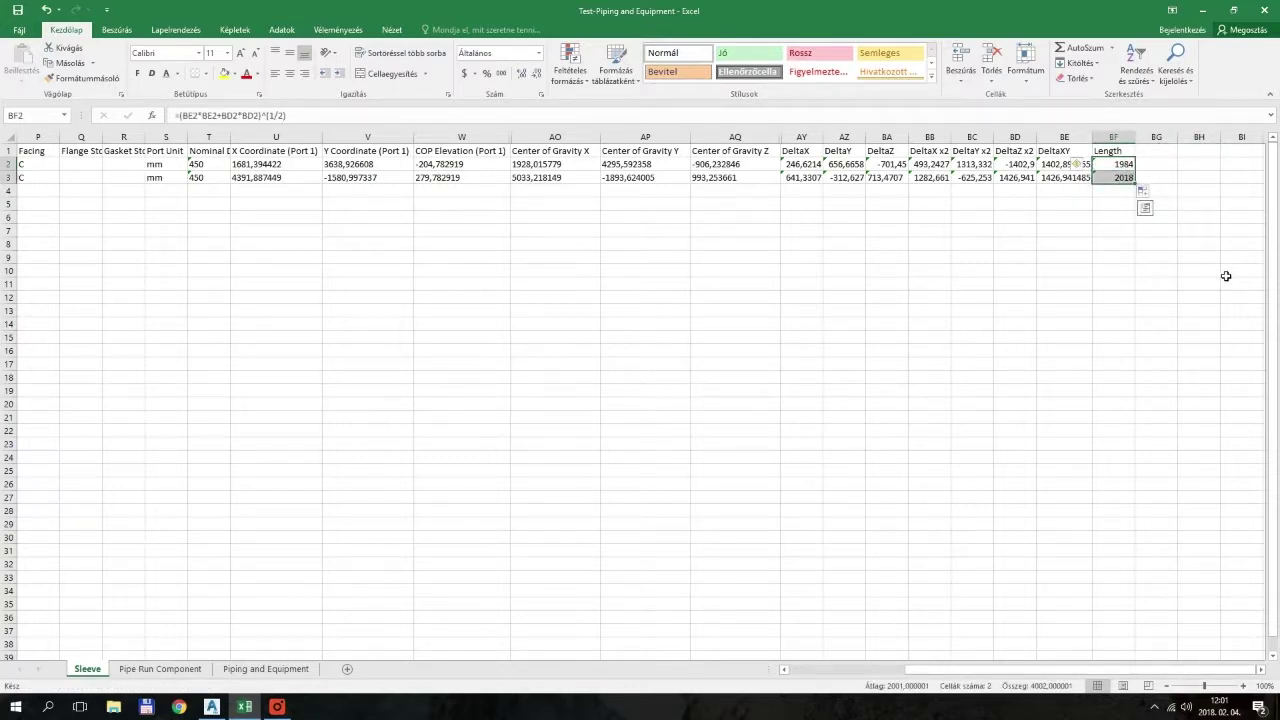
Copy the lengths in BF2:BF3, widen the Manufacturer and Material columns, and paste the lengths as values only into D2:D3.
key("ctrl+c")
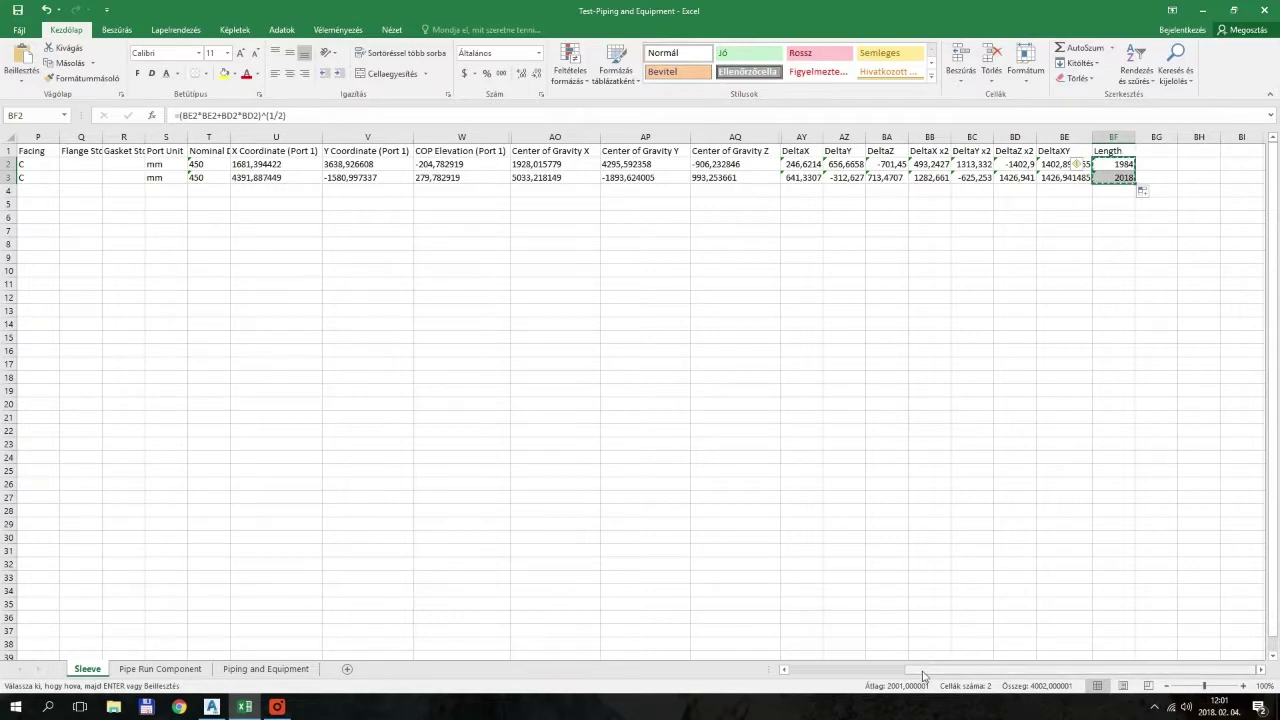
left_click_drag(923, 676, 806, 676)
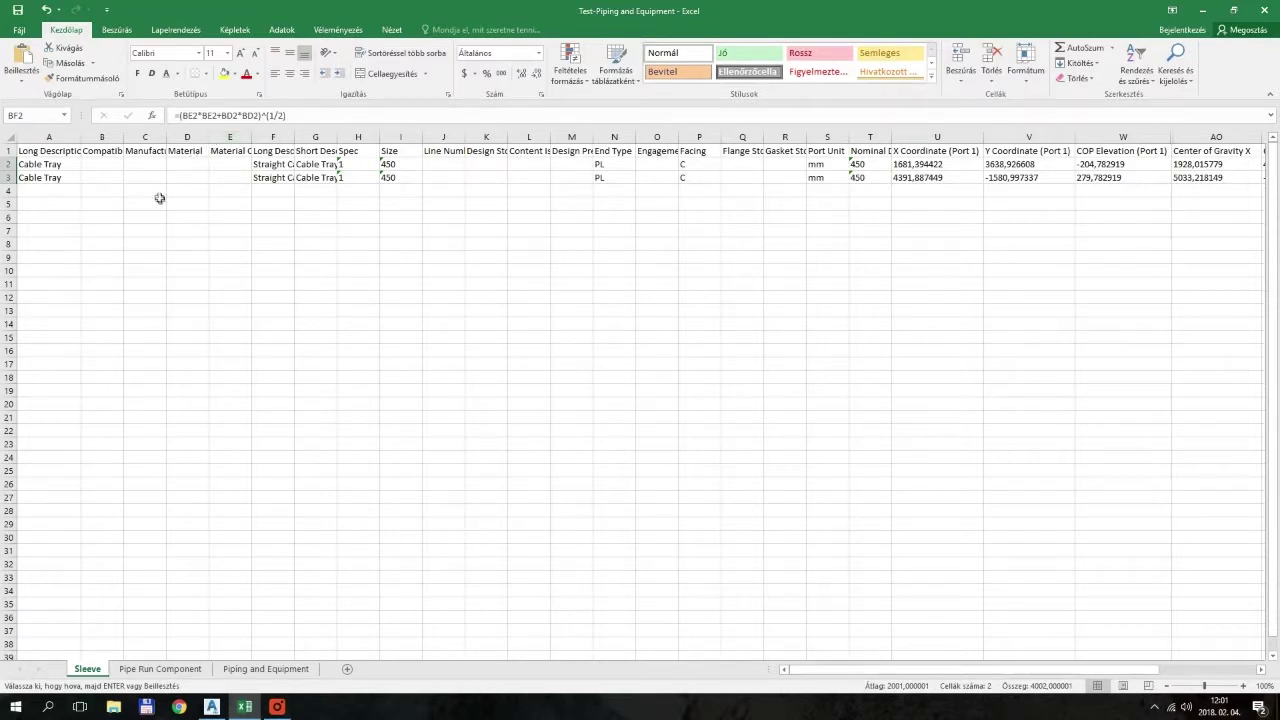
mouse_move(209, 143)
left_mouse_down()
mouse_move(231, 143)
mouse_move(168, 137)
mouse_move(190, 137)
left_mouse_up()
left_click(189, 153)
left_click(174, 168)
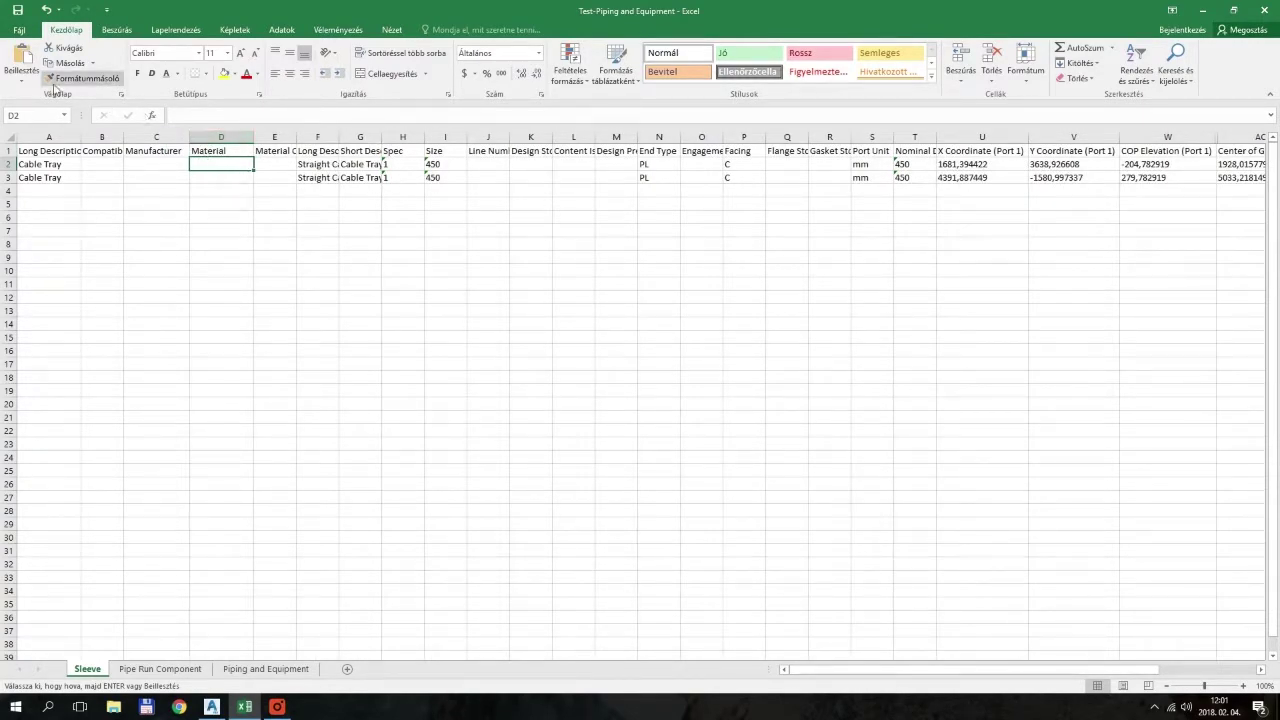
left_click(22, 60)
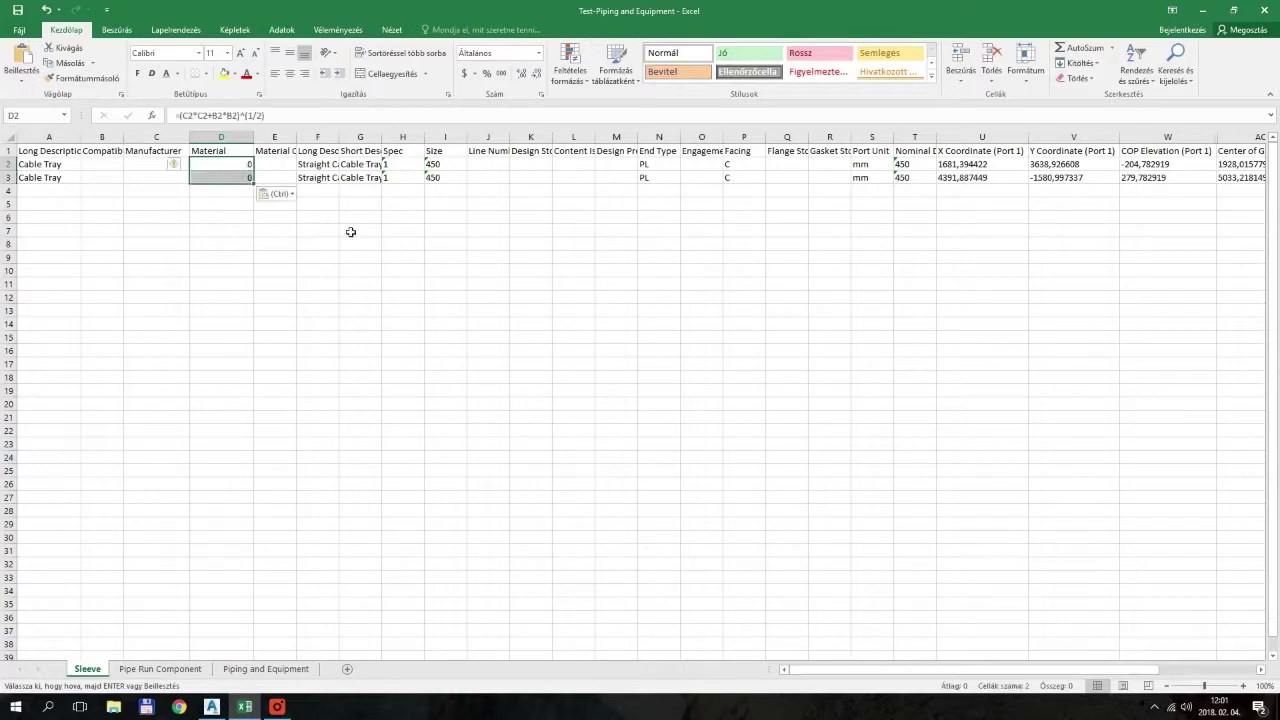
left_click(288, 196)
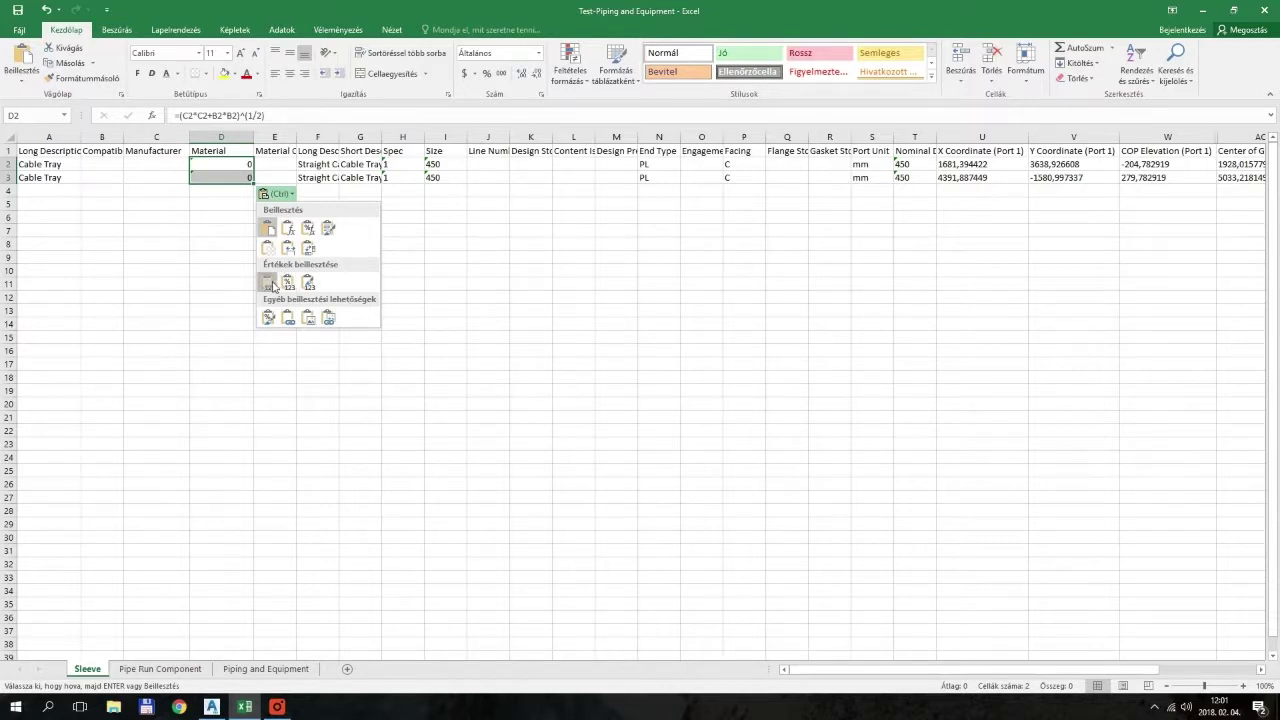
left_click(270, 284)
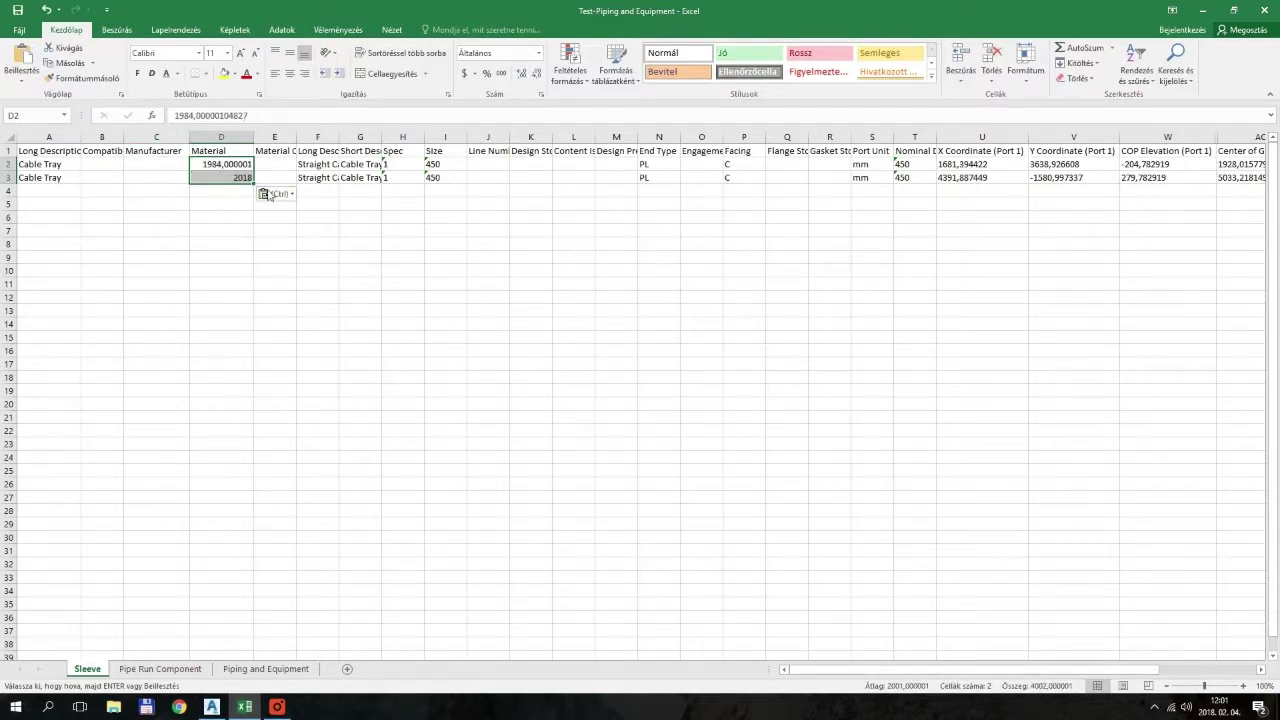
Reduce the displayed decimals of the lengths in D2:D3 to whole numbers and save the workbook.
left_click(278, 194)
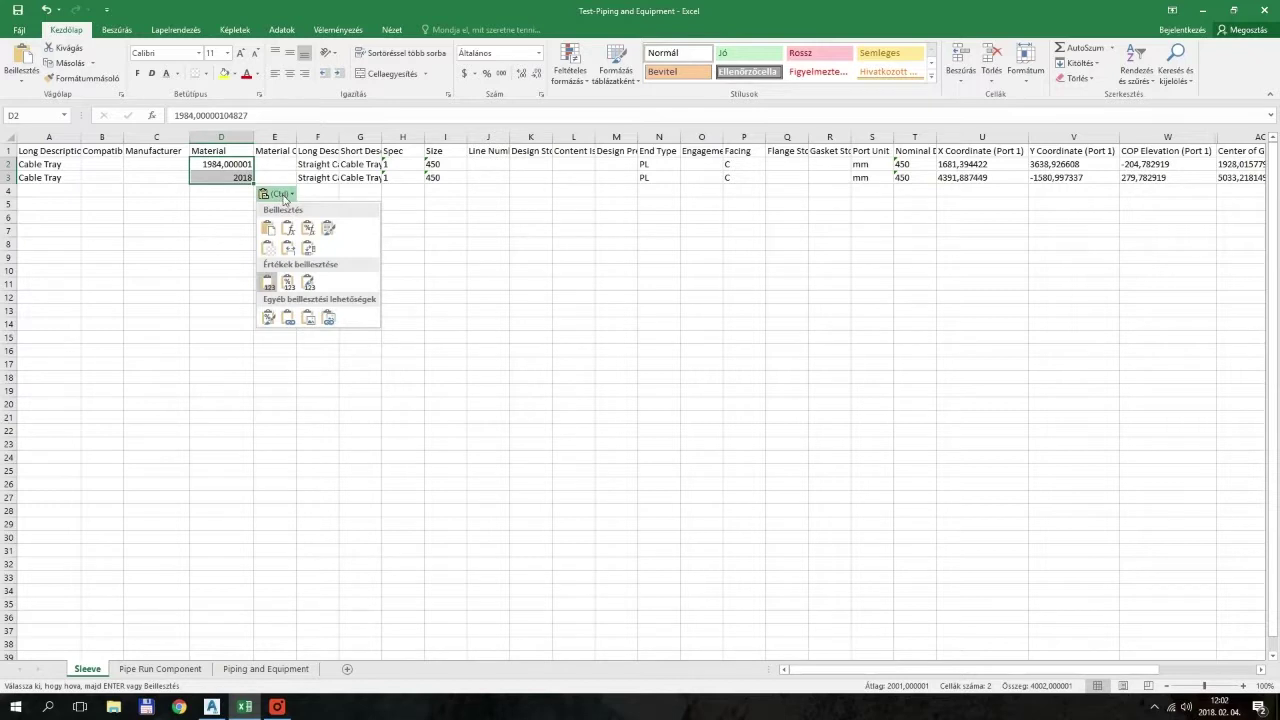
left_click(535, 75)
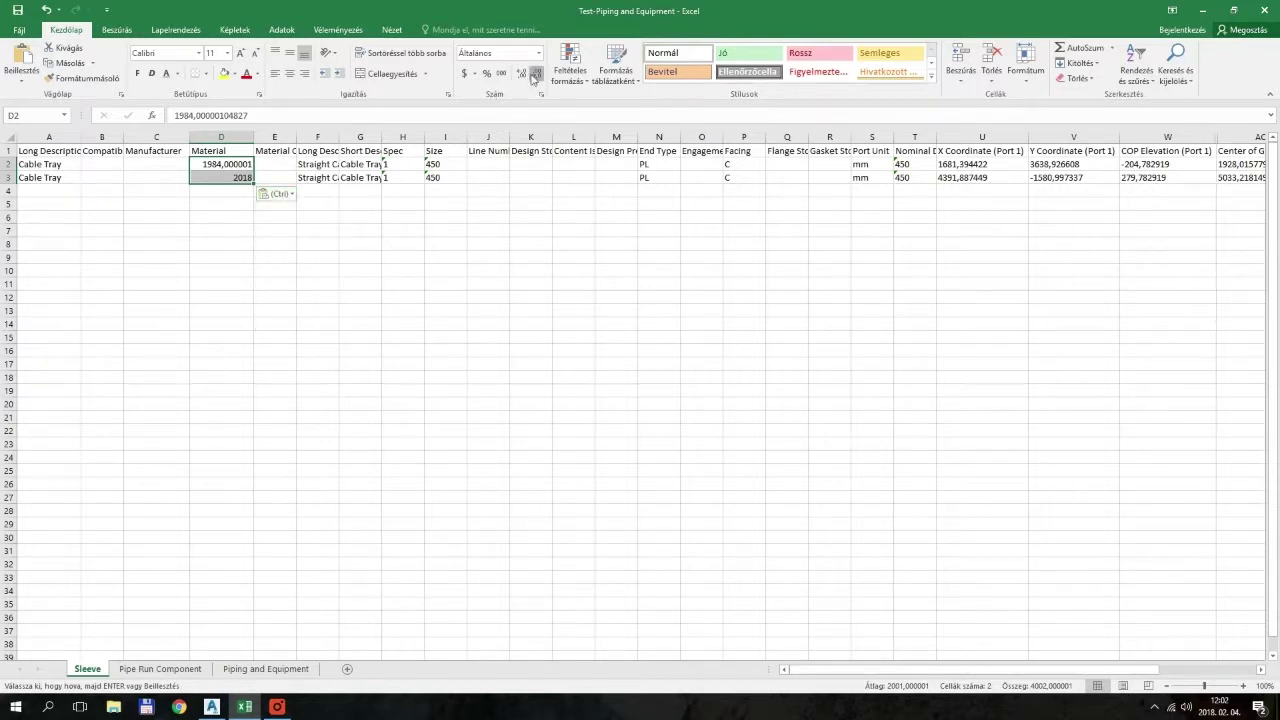
left_click(535, 75)
left_click(535, 75)
left_click(535, 75)
left_click(535, 75)
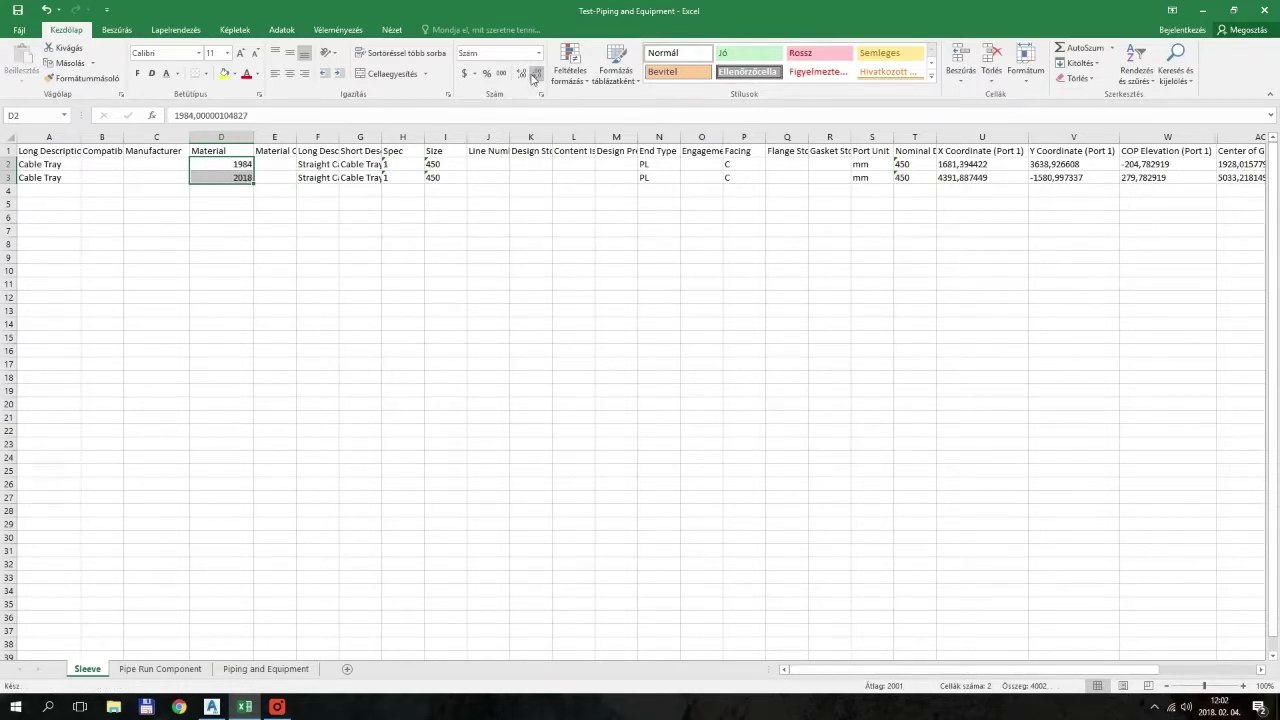
left_click(476, 287)
left_click_drag(220, 166, 222, 184)
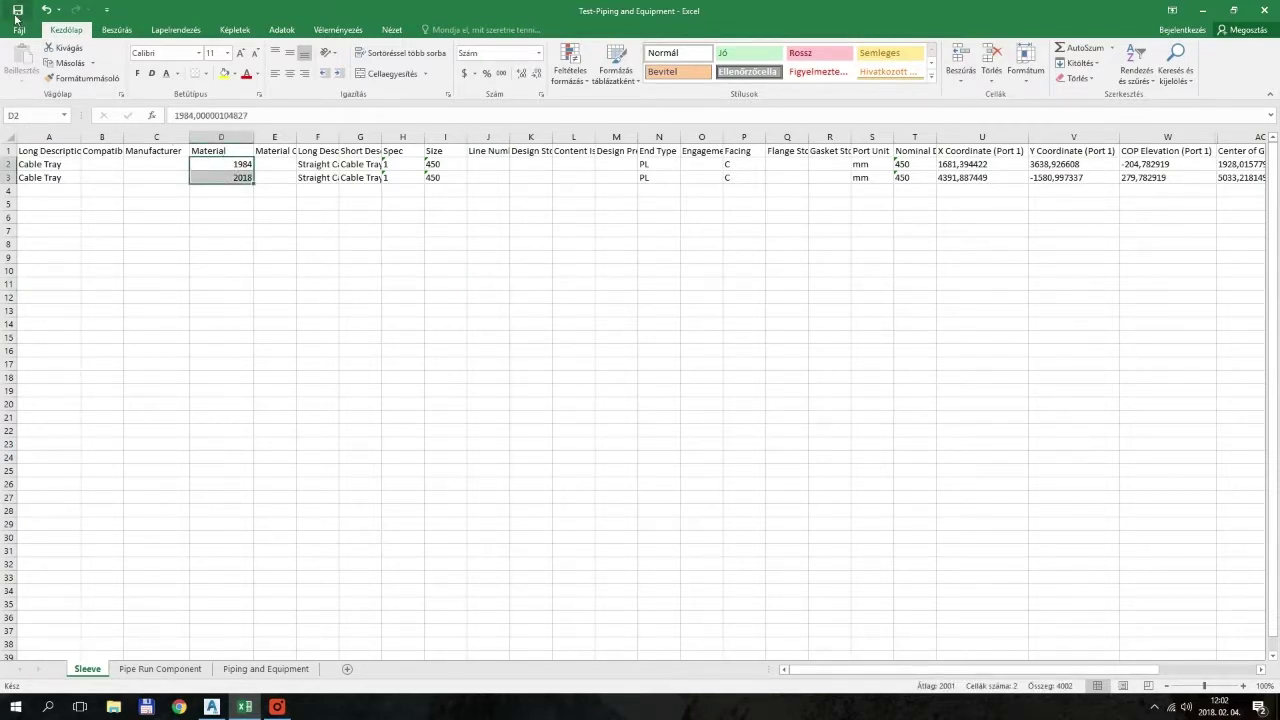
left_click(581, 339)
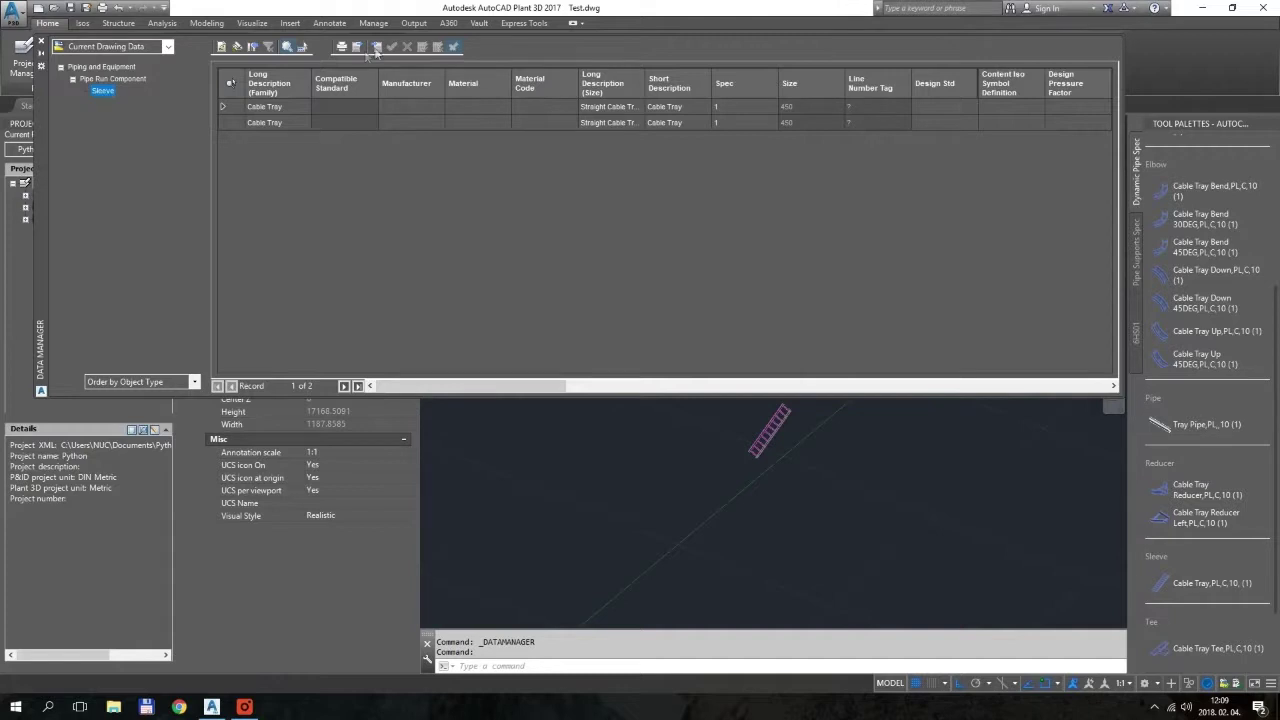
In AutoCAD Plant 3D's Data Manager, import the Test-Piping and Equipment workbook from the desktop for the Sleeve class, using the Displayed Data settings.
left_click(110, 93)
left_click(377, 47)
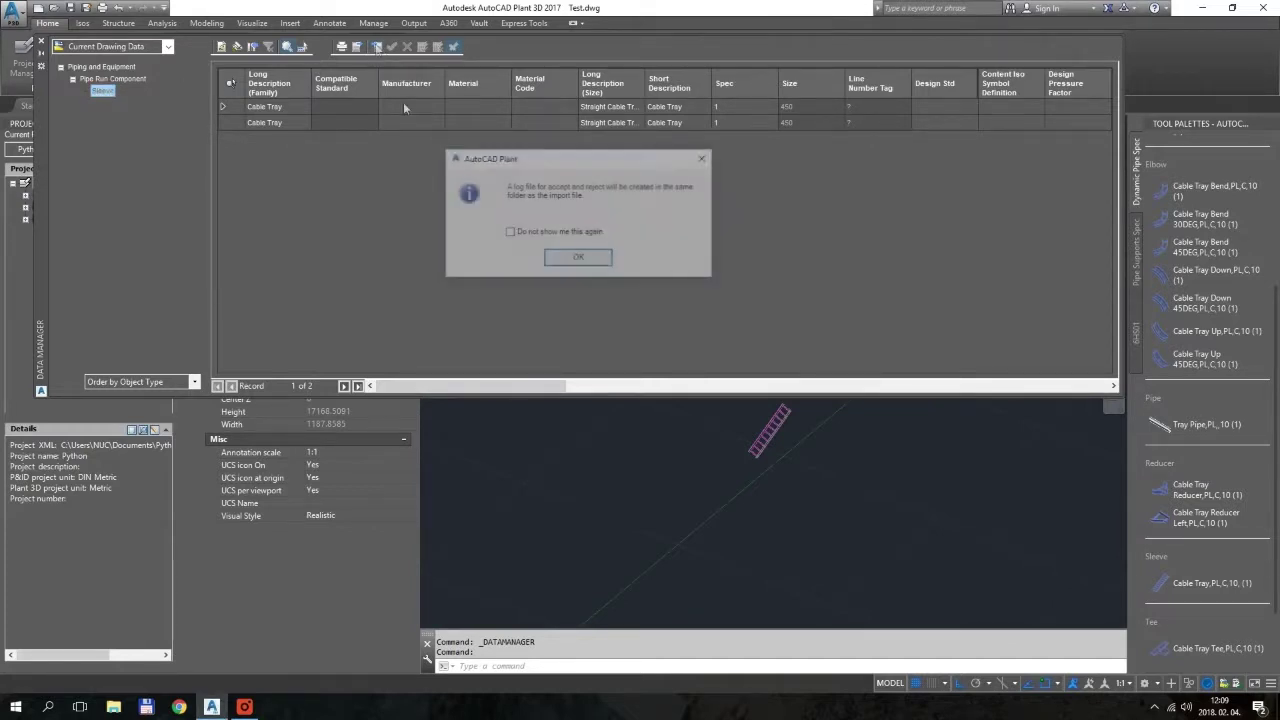
left_click(597, 263)
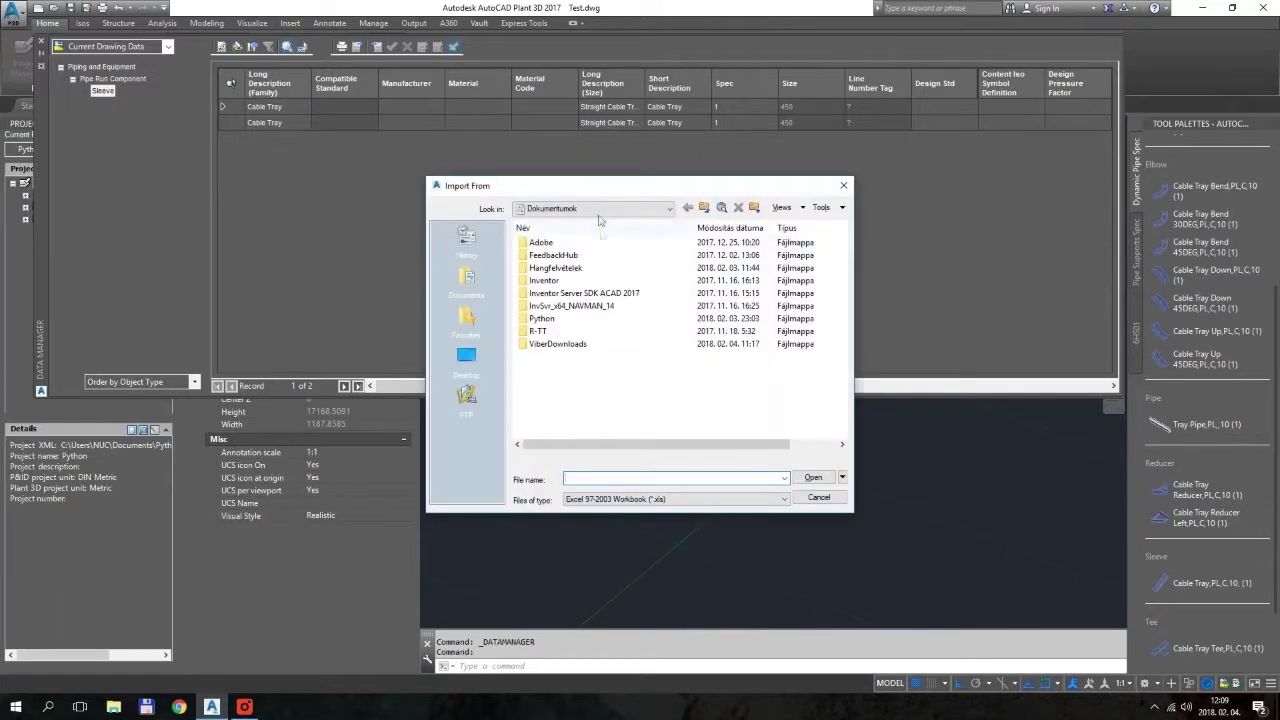
left_click(598, 209)
left_click(560, 222)
double_click(580, 343)
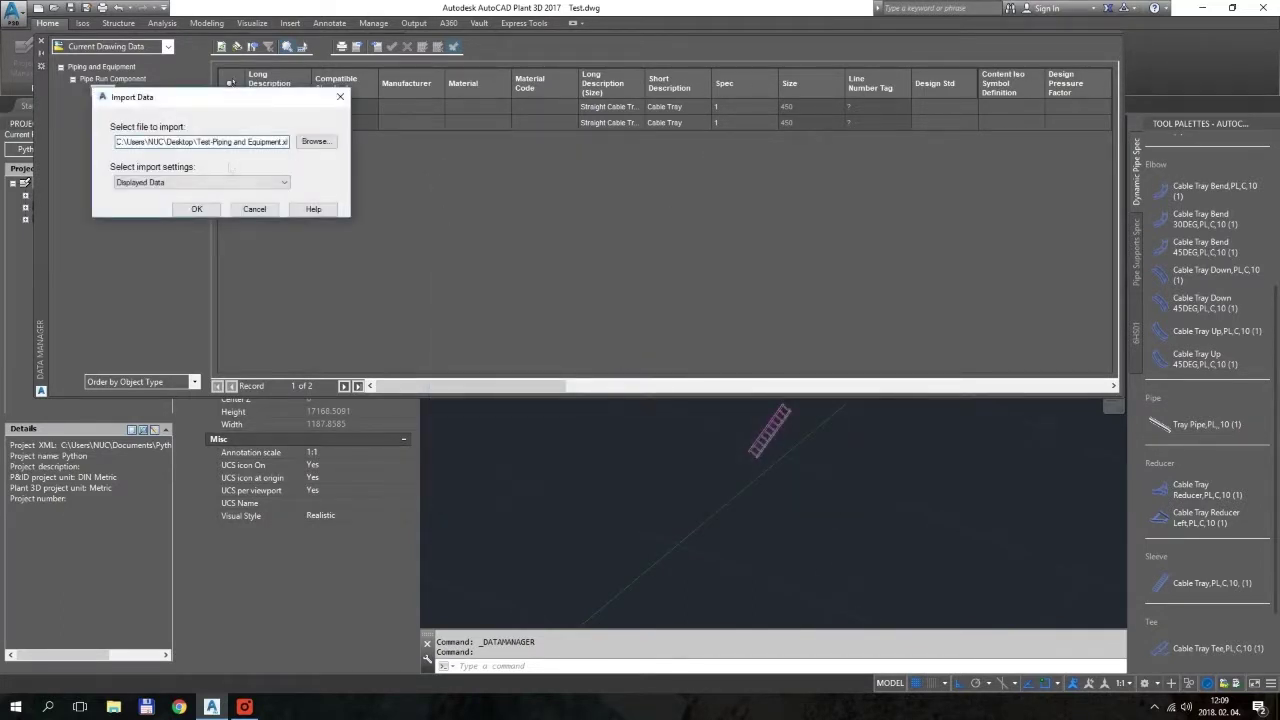
left_click(193, 209)
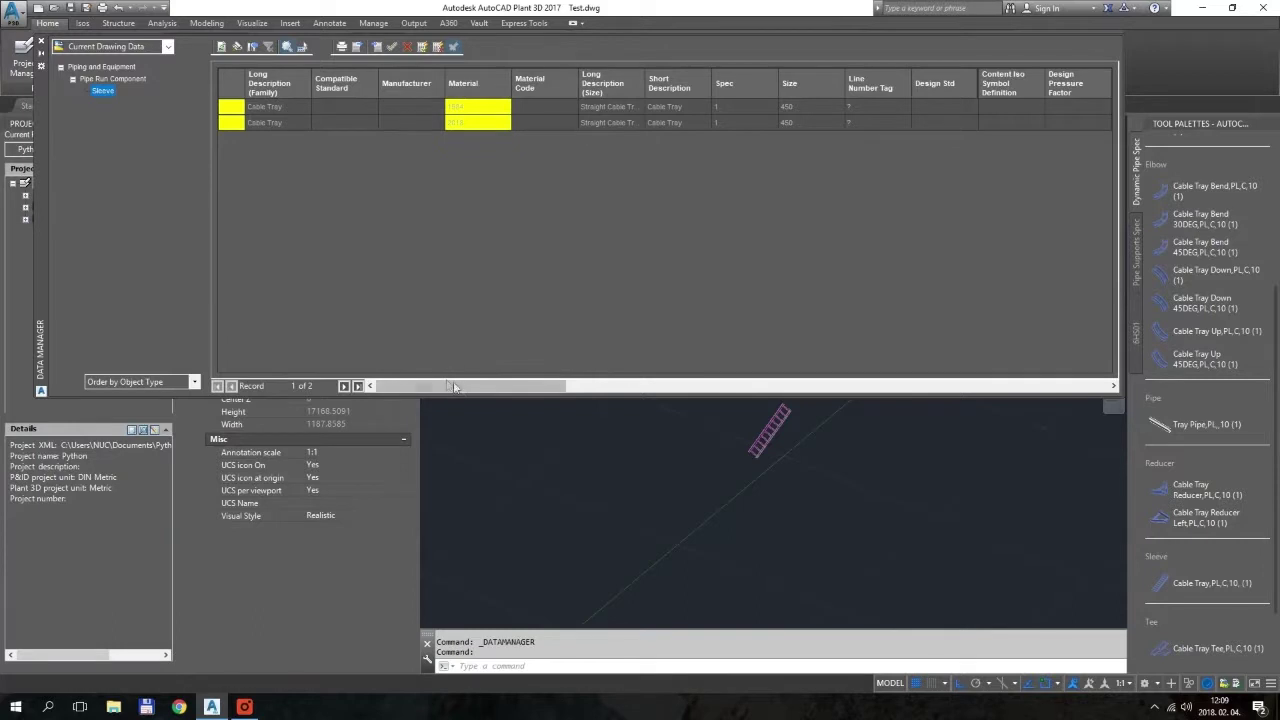
Accept all imported Material edits, close the Data Manager and save the drawing.
left_click_drag(513, 386, 460, 397)
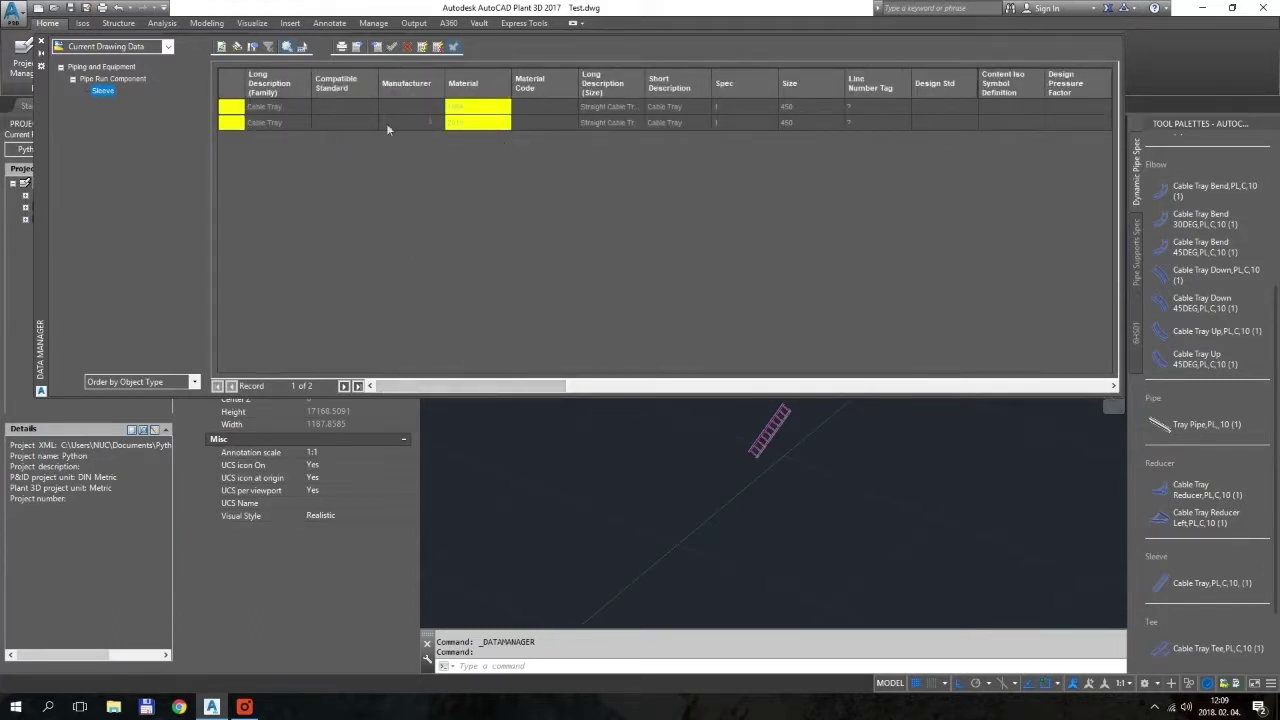
left_click(424, 46)
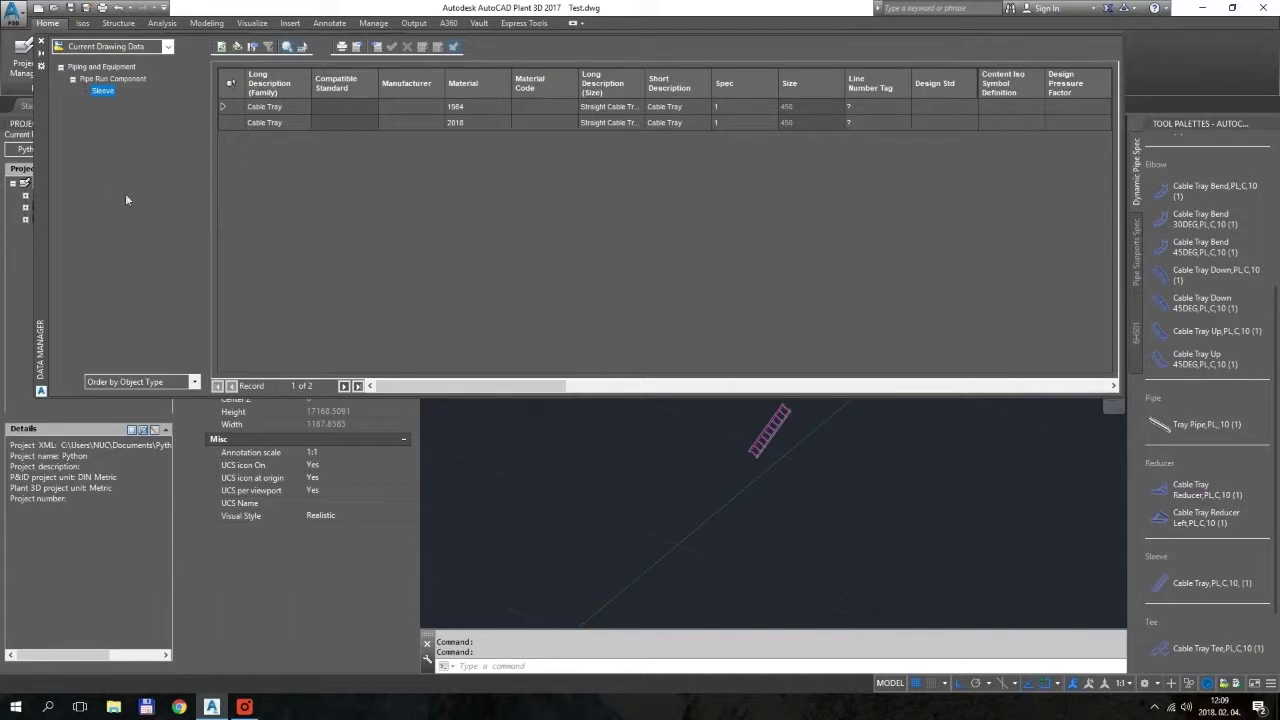
left_click(41, 42)
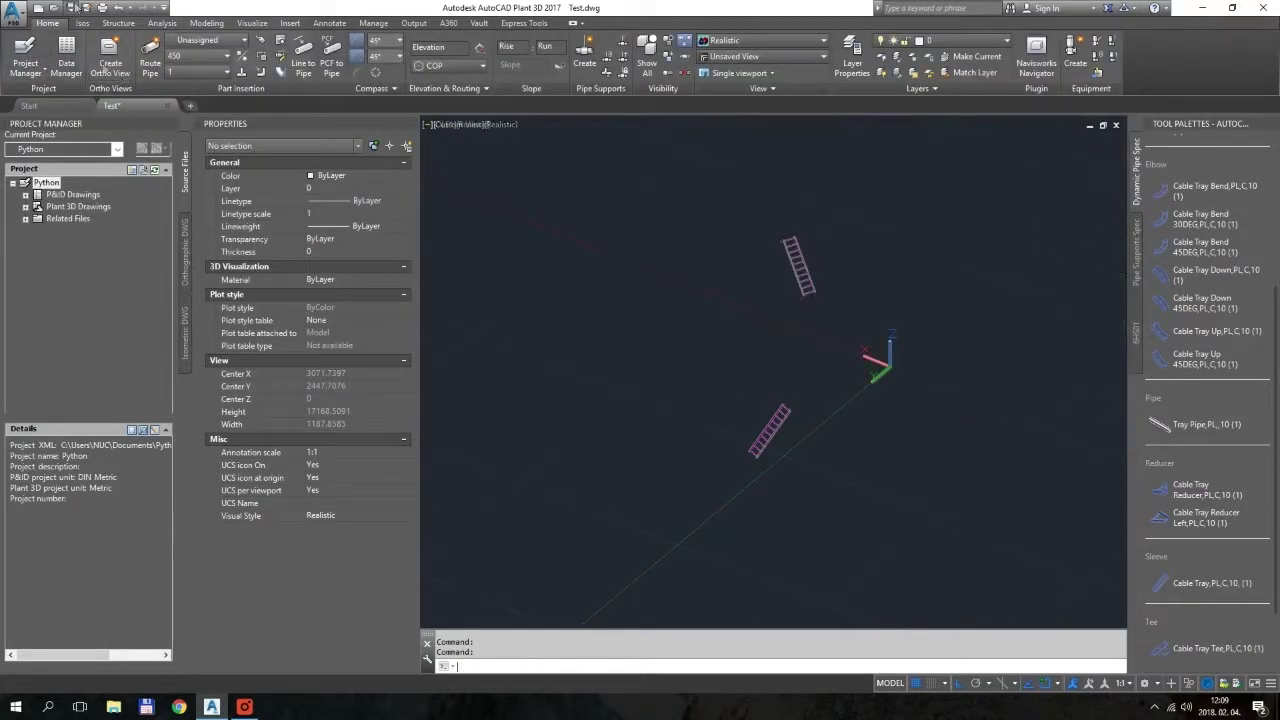
key("ctrl+s")
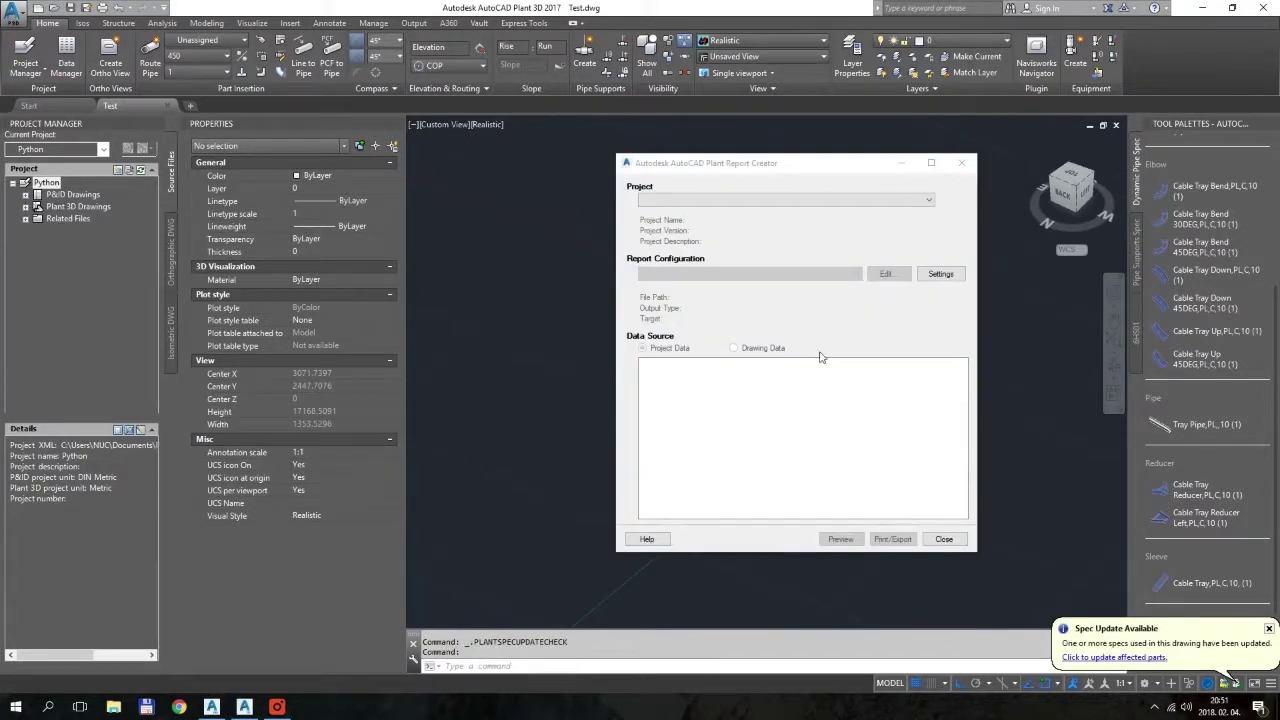
In the AutoCAD Plant Report Creator, load the Python project's Project.xml and select the 3D Parts report configuration.
left_click(717, 200)
left_click(766, 230)
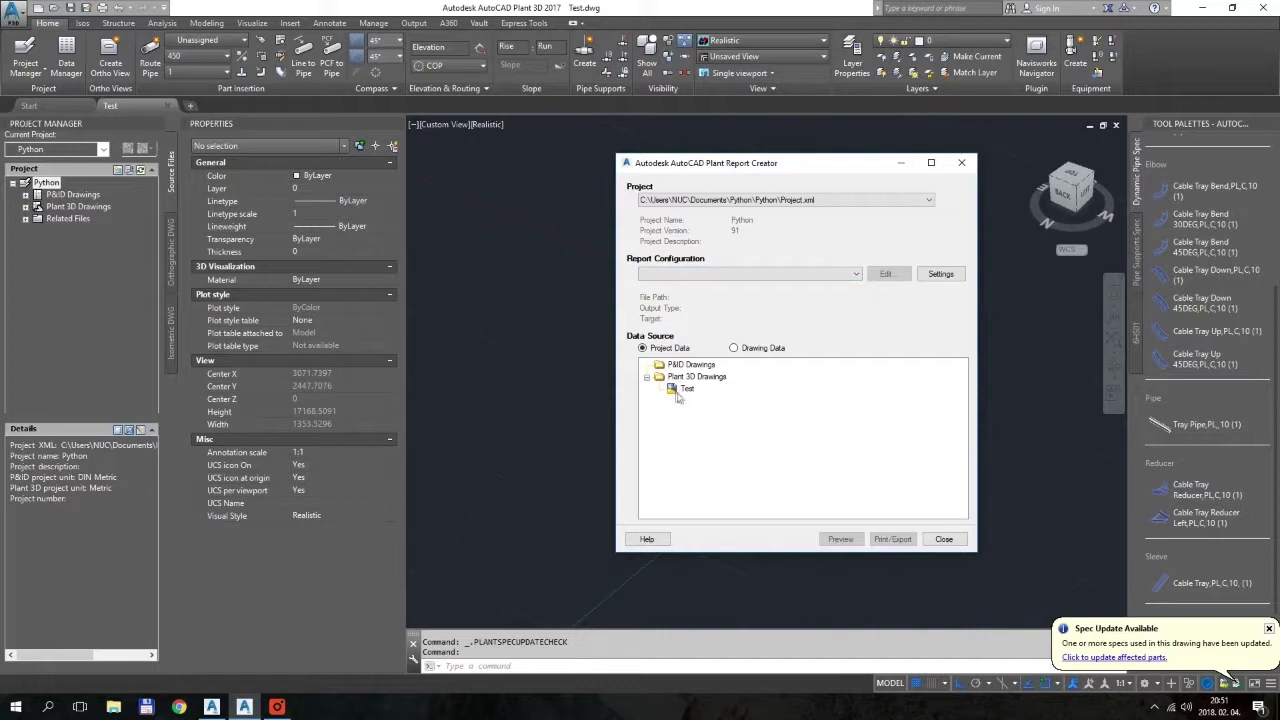
left_click(855, 274)
left_click(655, 303)
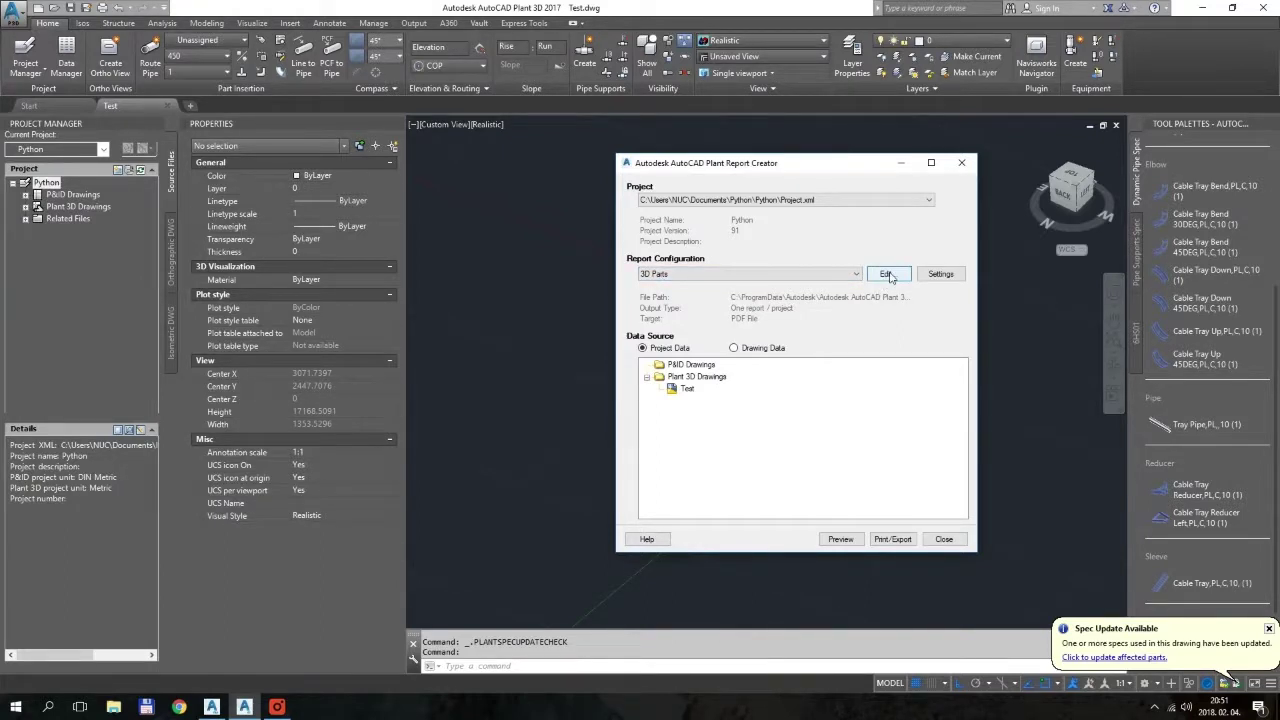
Create a new report configuration based on the existing 3D Parts report.
left_click(790, 274)
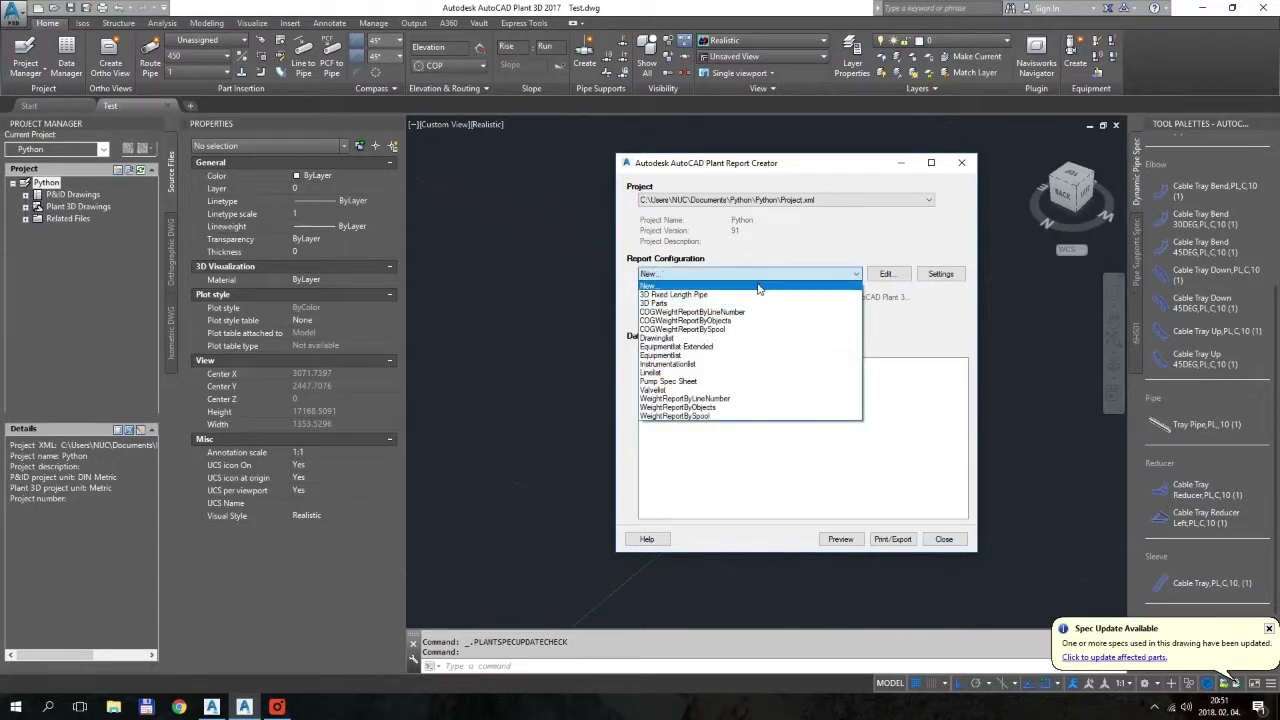
left_click(758, 287)
left_click(712, 362)
left_click(820, 365)
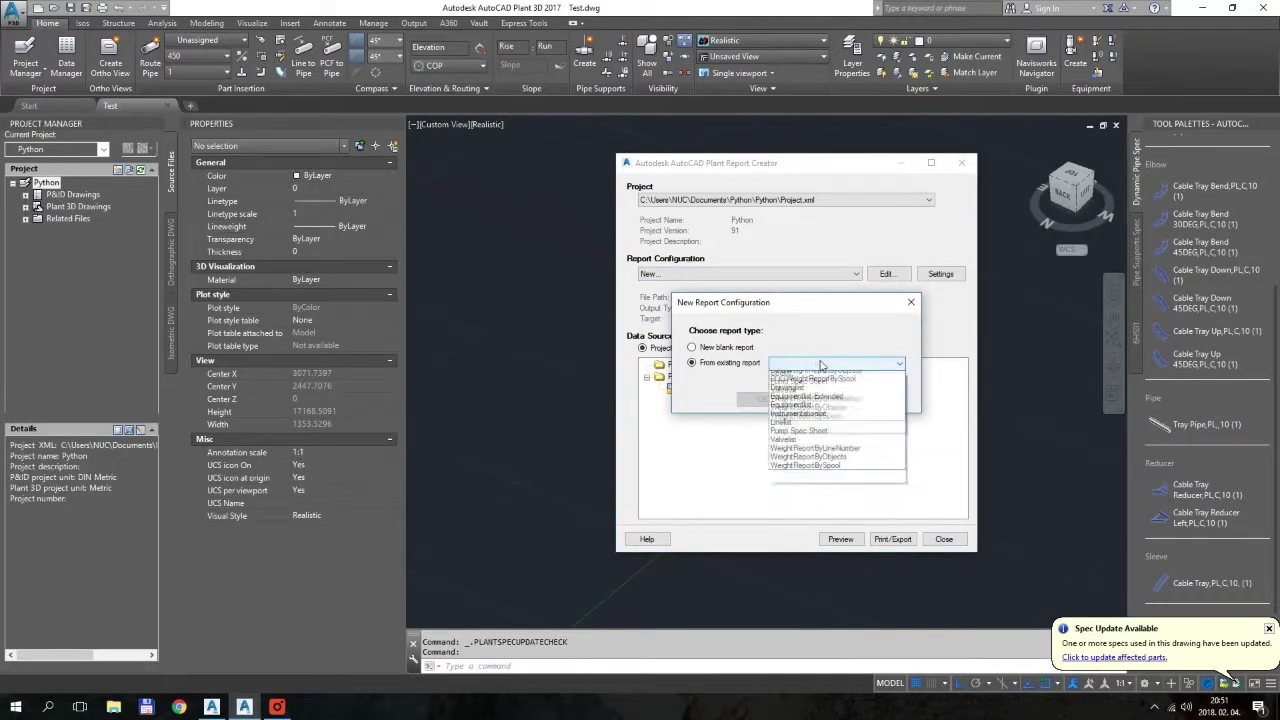
left_click(785, 375)
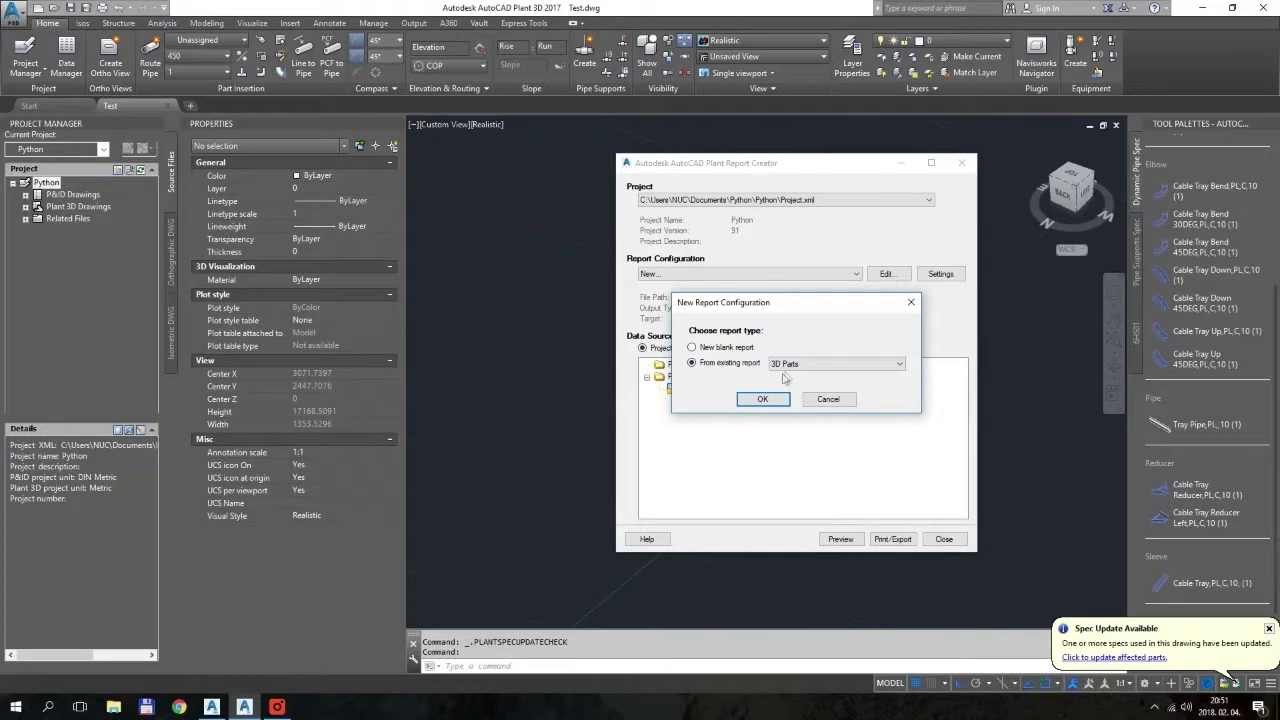
left_click(762, 399)
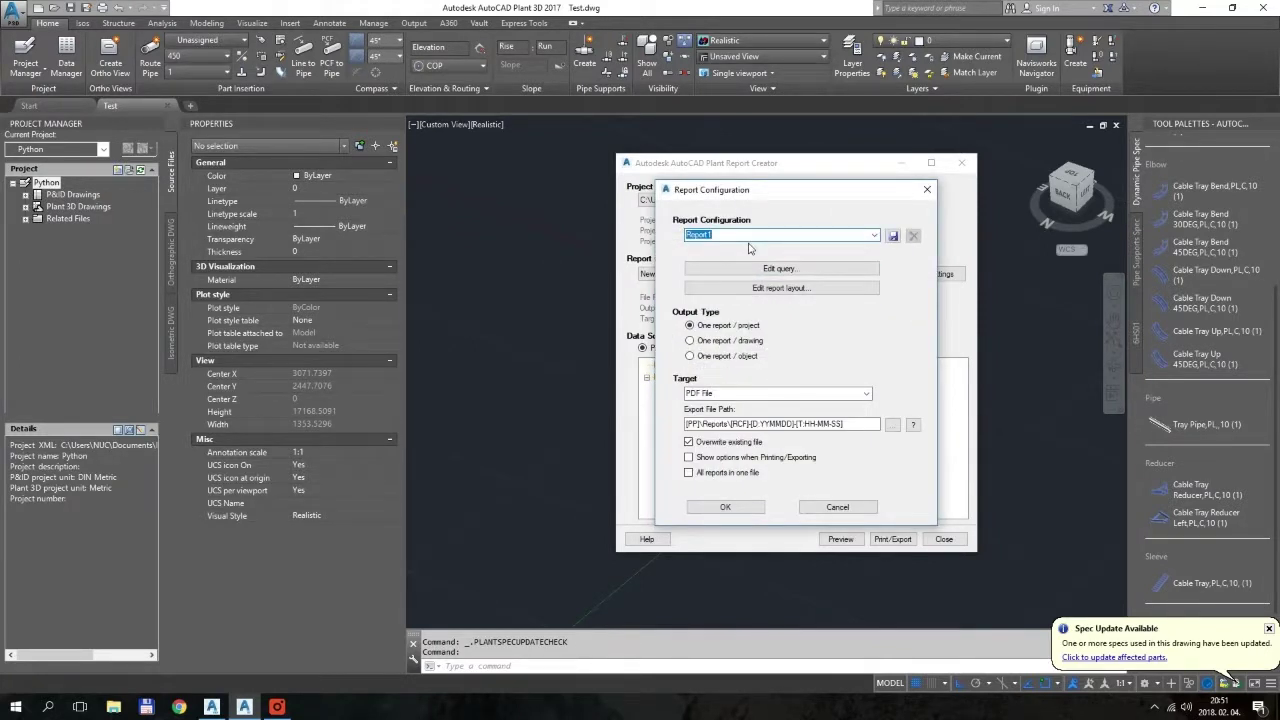
Name the report configuration 3D part - Cable Tray Length and set its target to Excel File.
type("3D part - Cable Tray Length")
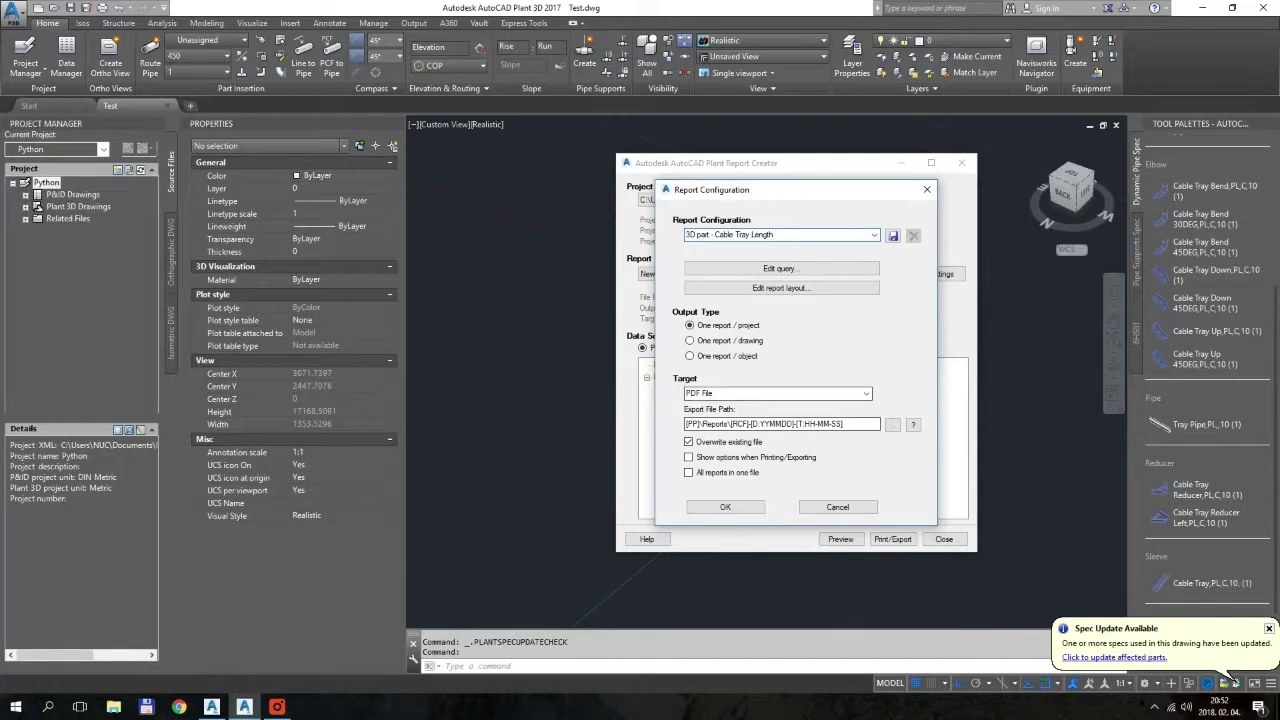
left_click(866, 393)
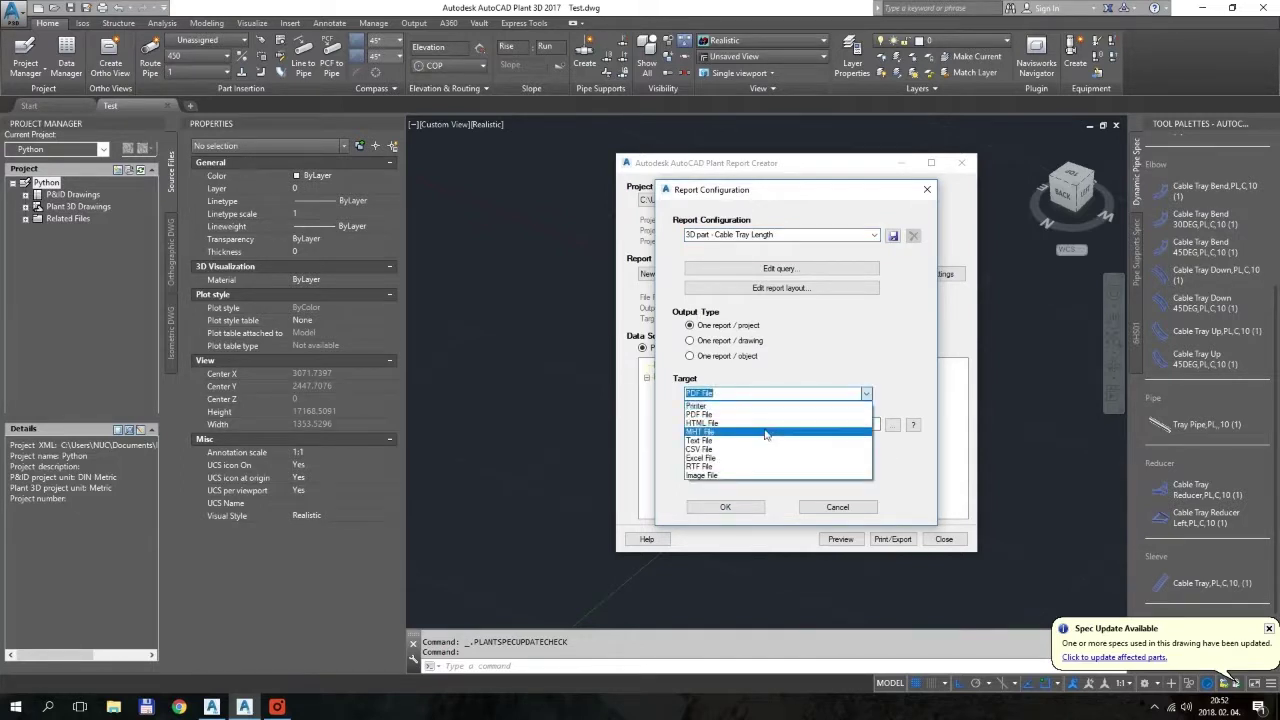
left_click(765, 458)
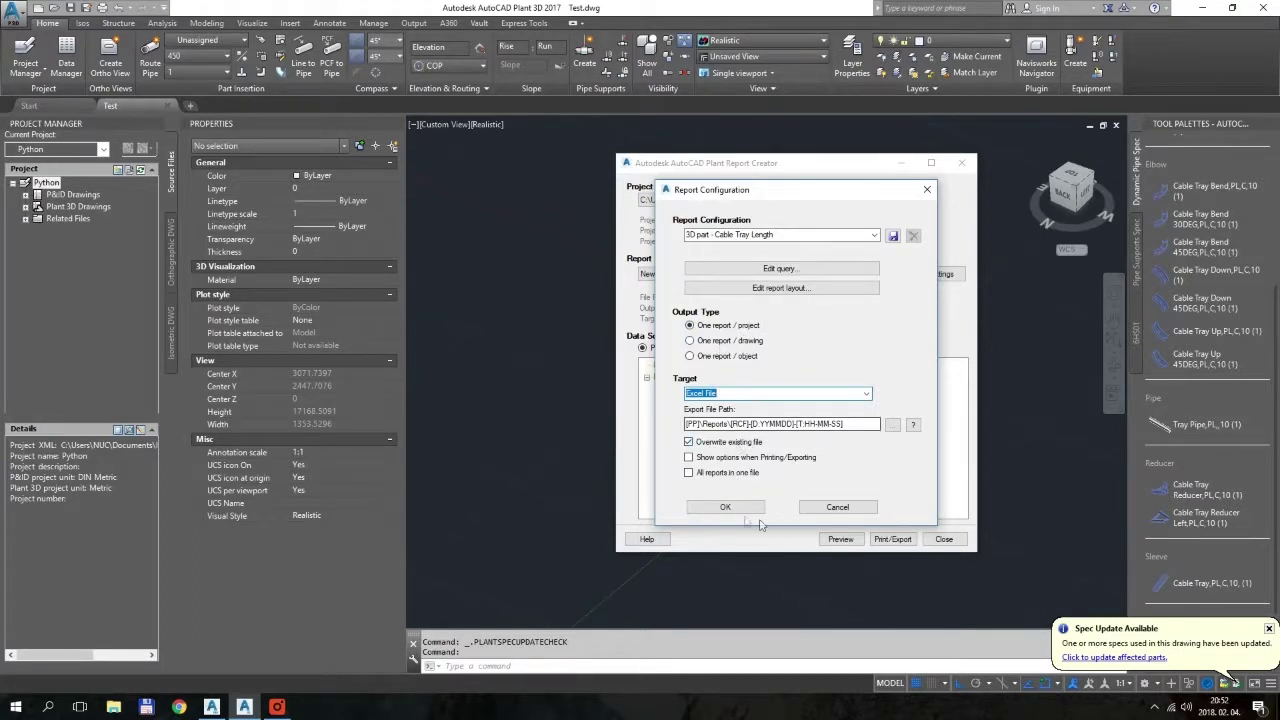
Open the report layout in a maximized designer and bind the material cell in GroupHeader2 to Engineering Items_Material.
left_click(820, 288)
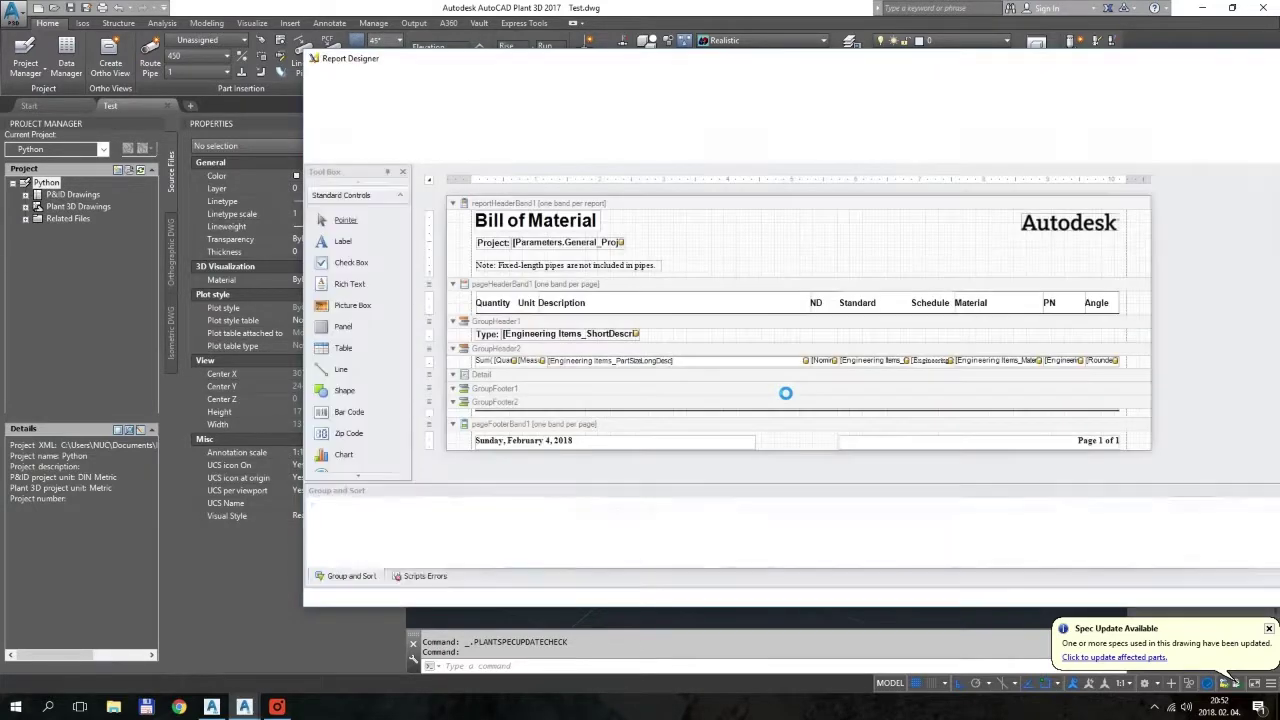
double_click(1057, 60)
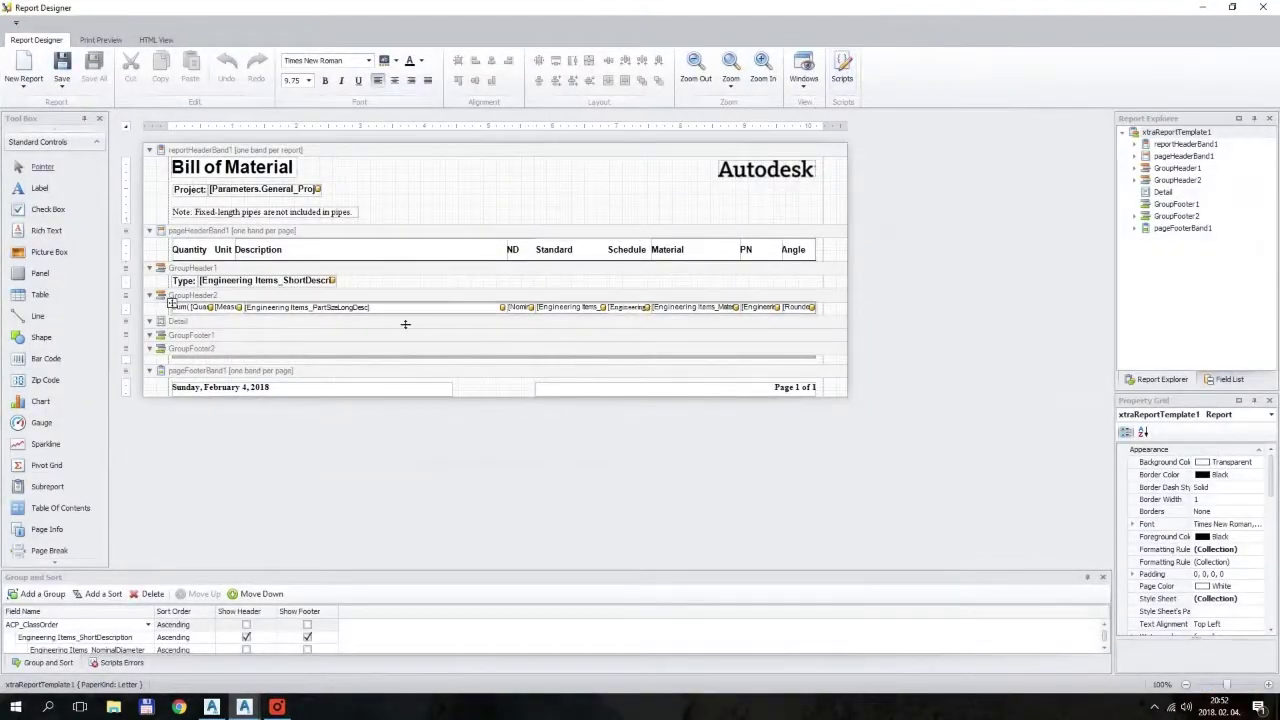
left_click(690, 307)
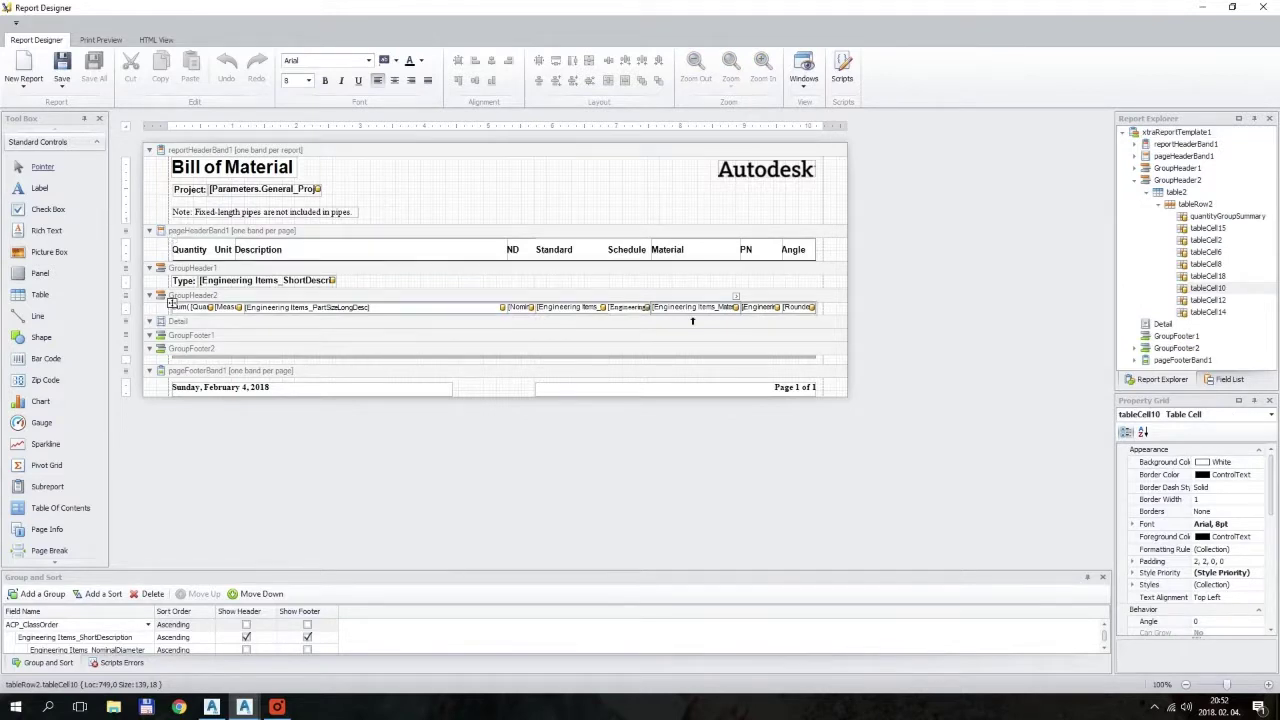
left_click(736, 297)
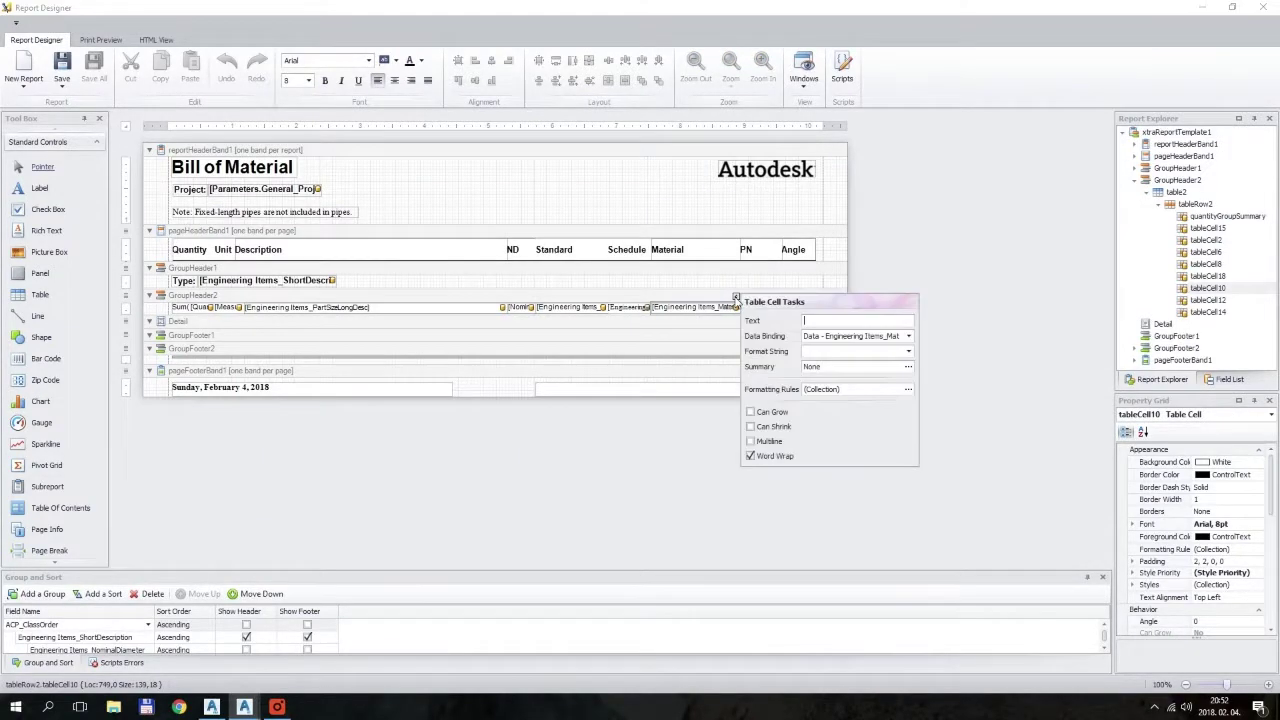
left_click(908, 336)
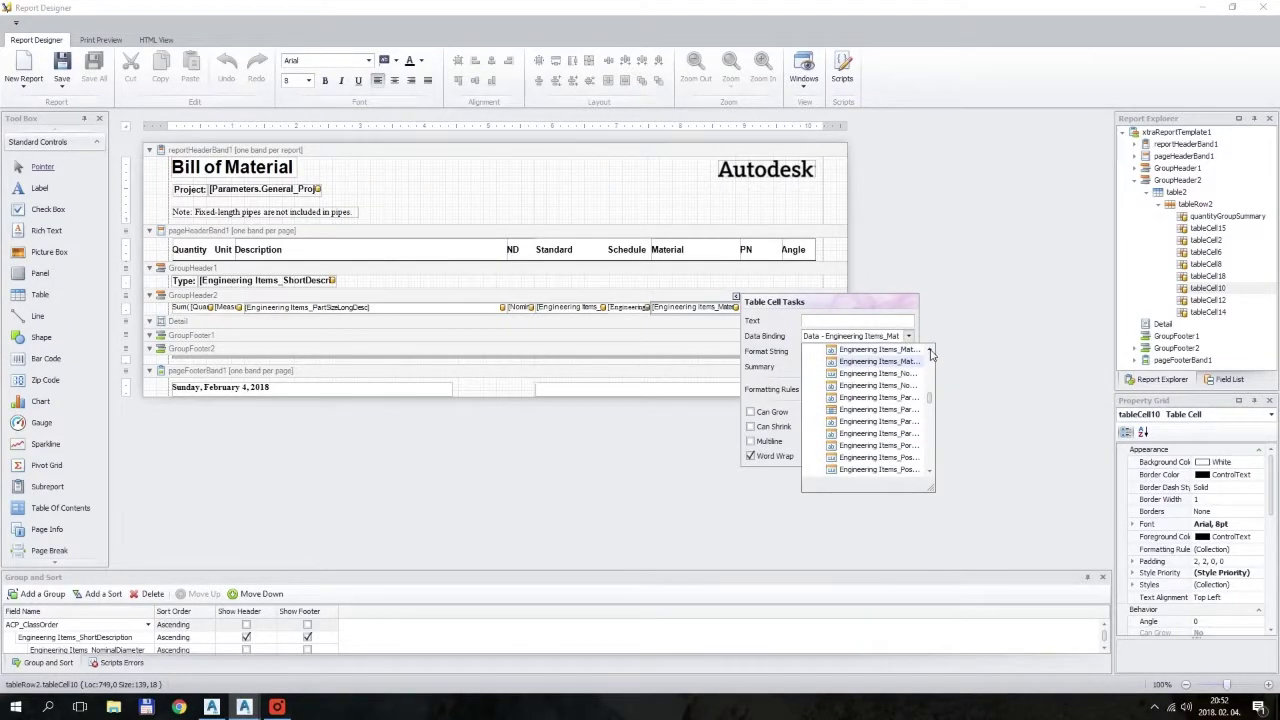
scroll(929, 353, "up", 1)
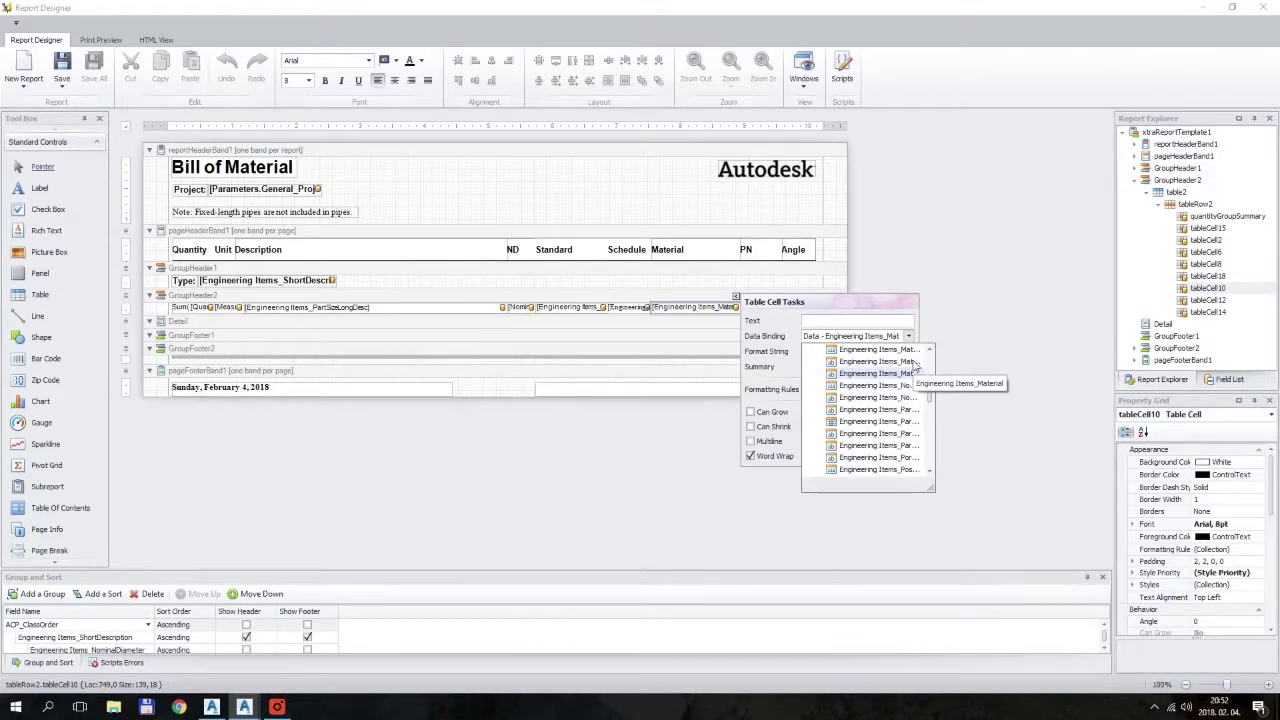
left_click(913, 364)
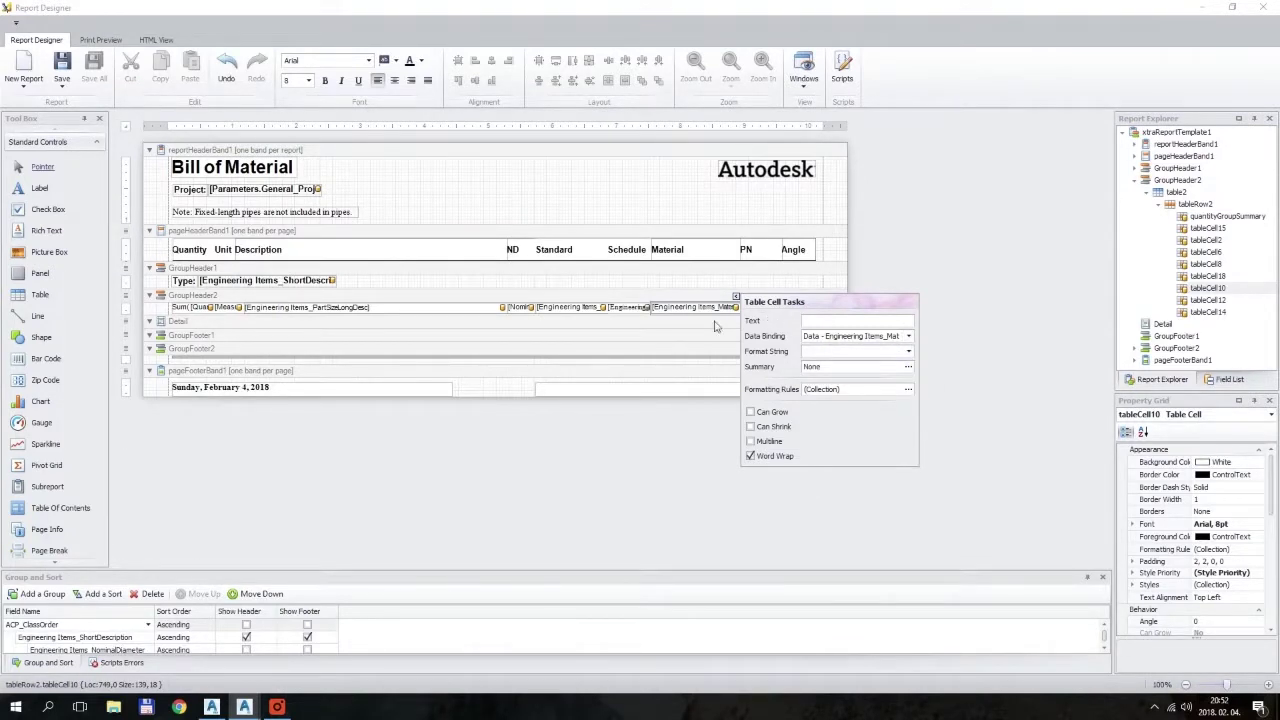
left_click(683, 337)
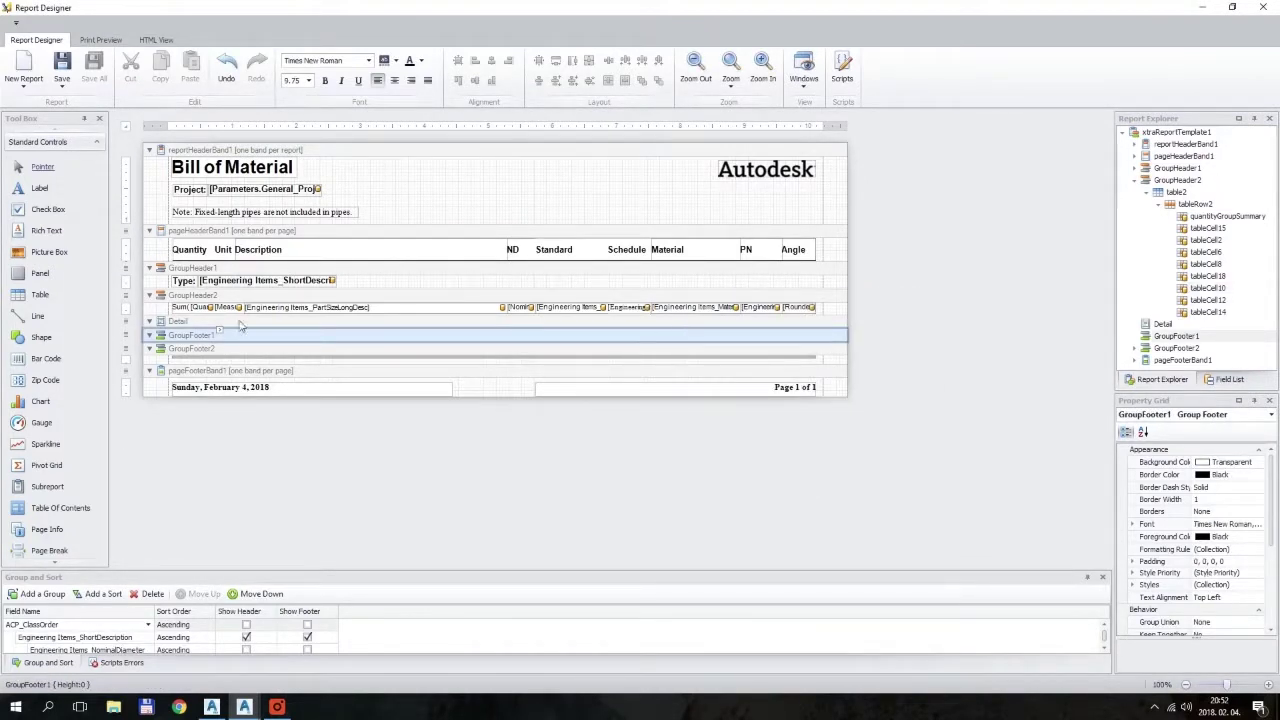
Open the sorting summary settings of GroupHeader1 and close them without changes.
left_click(307, 274)
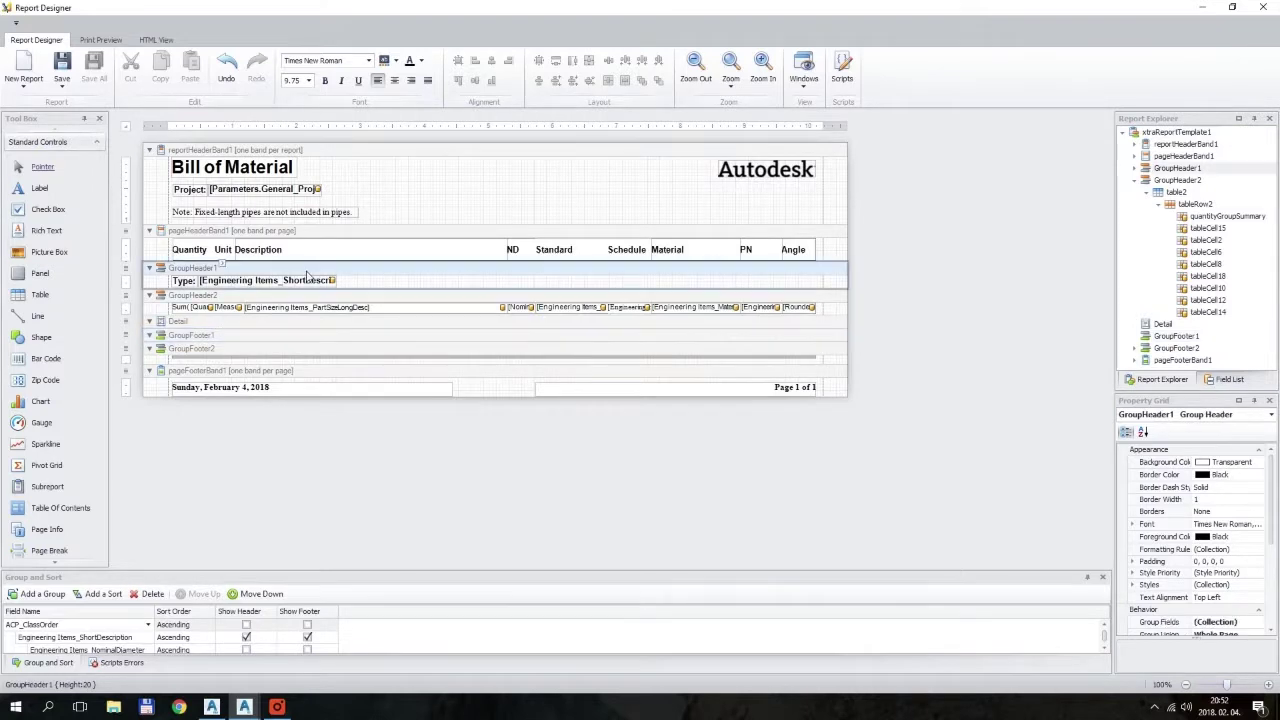
left_click(223, 265)
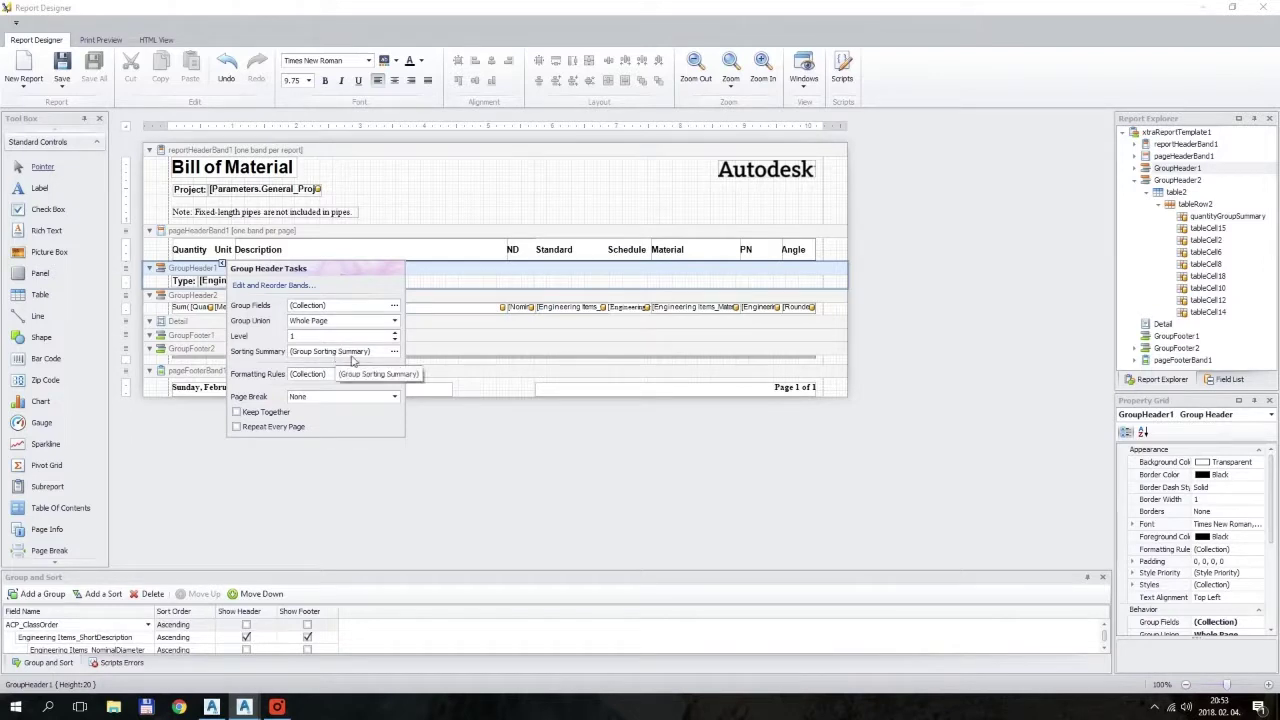
left_click(394, 355)
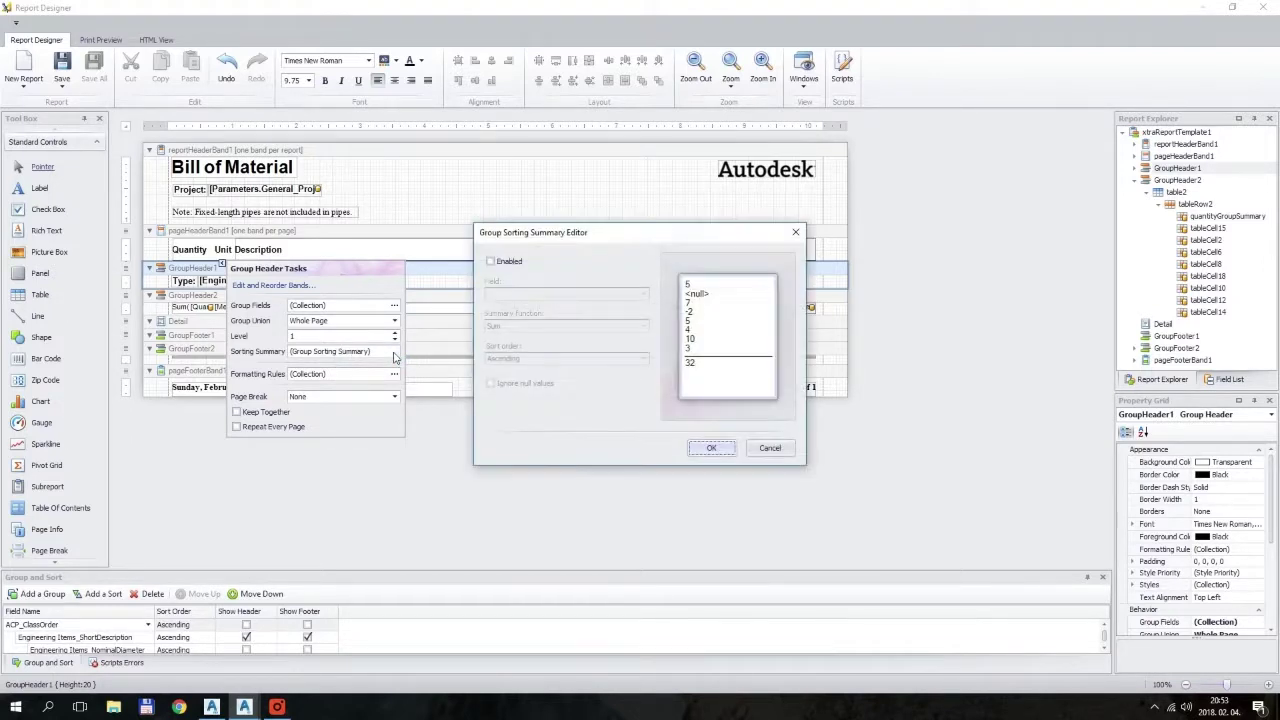
left_click(769, 447)
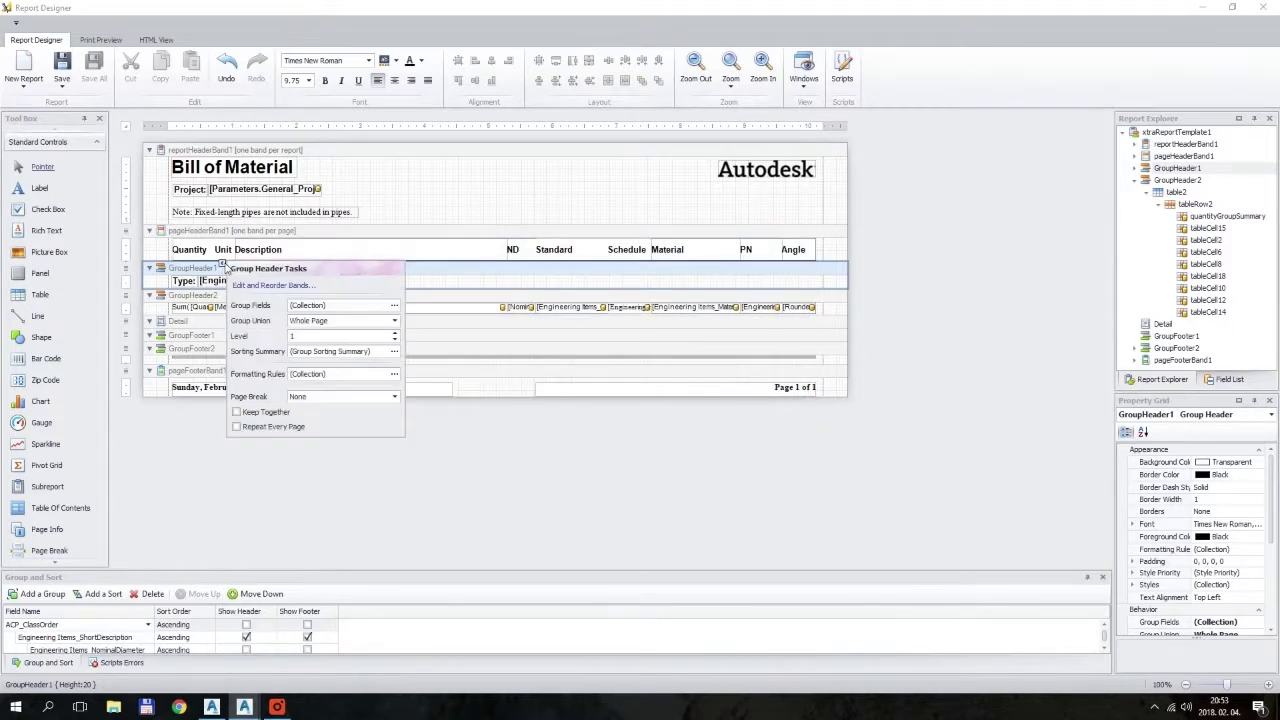
Add a third group field to GroupHeader1 and set its field name to Engineering Items_Material.
left_click(223, 263)
left_click(394, 305)
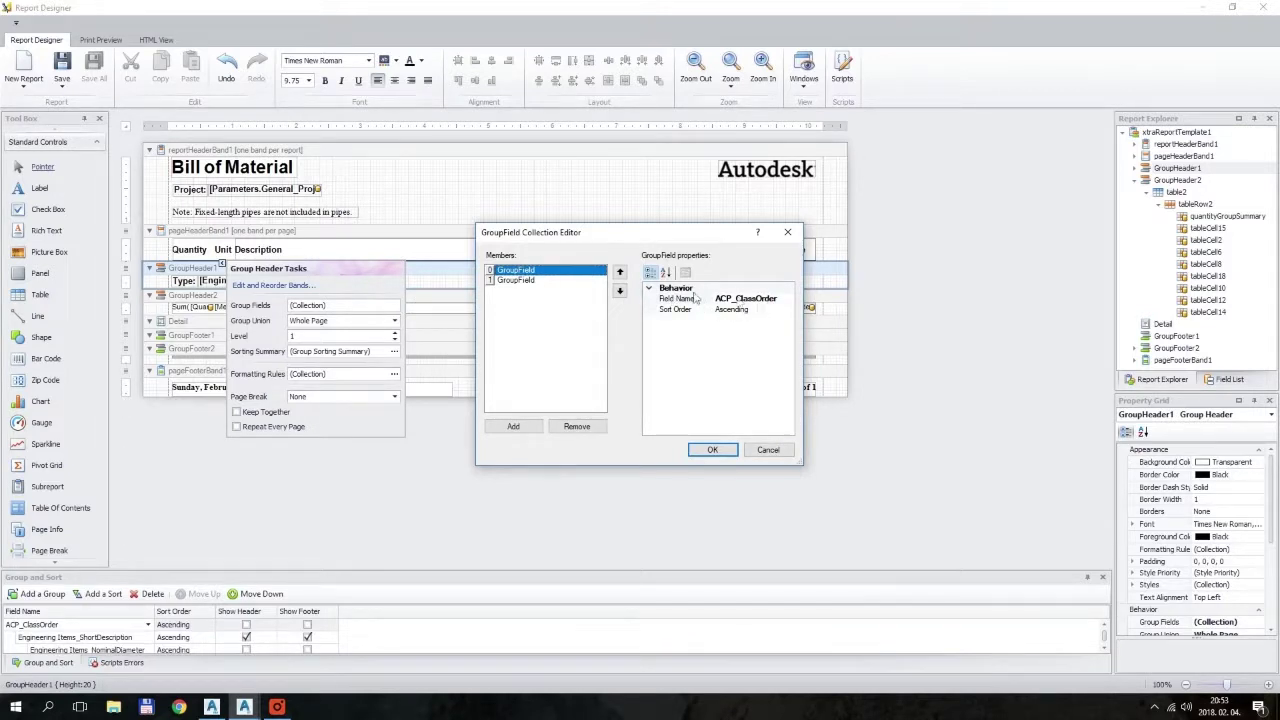
left_click(556, 283)
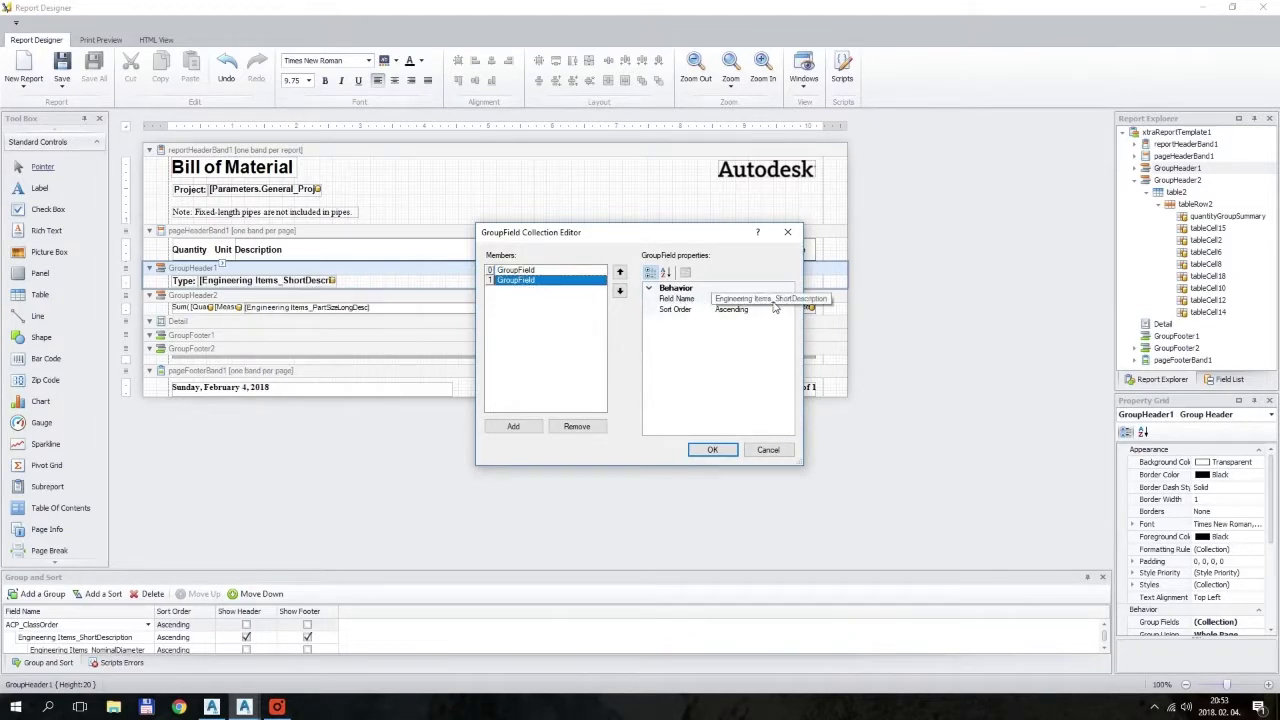
left_click(540, 426)
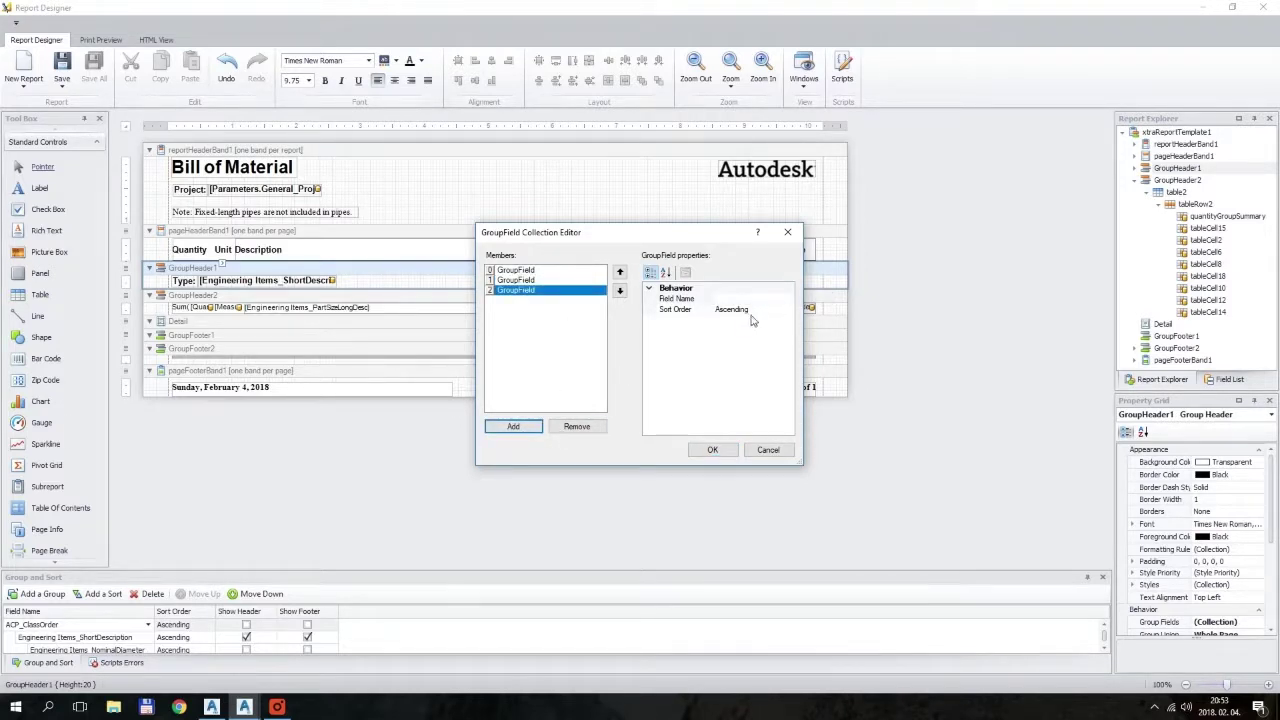
left_click(700, 299)
left_click(787, 301)
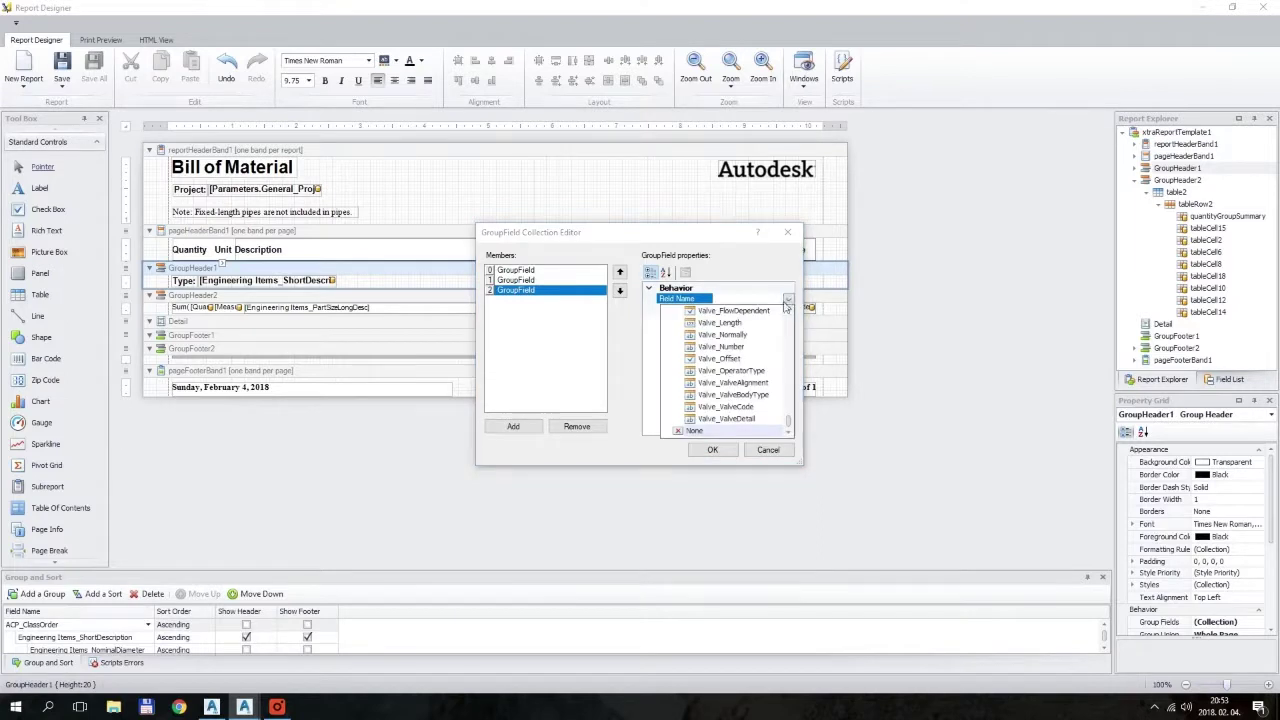
scroll(793, 338, "up", 5)
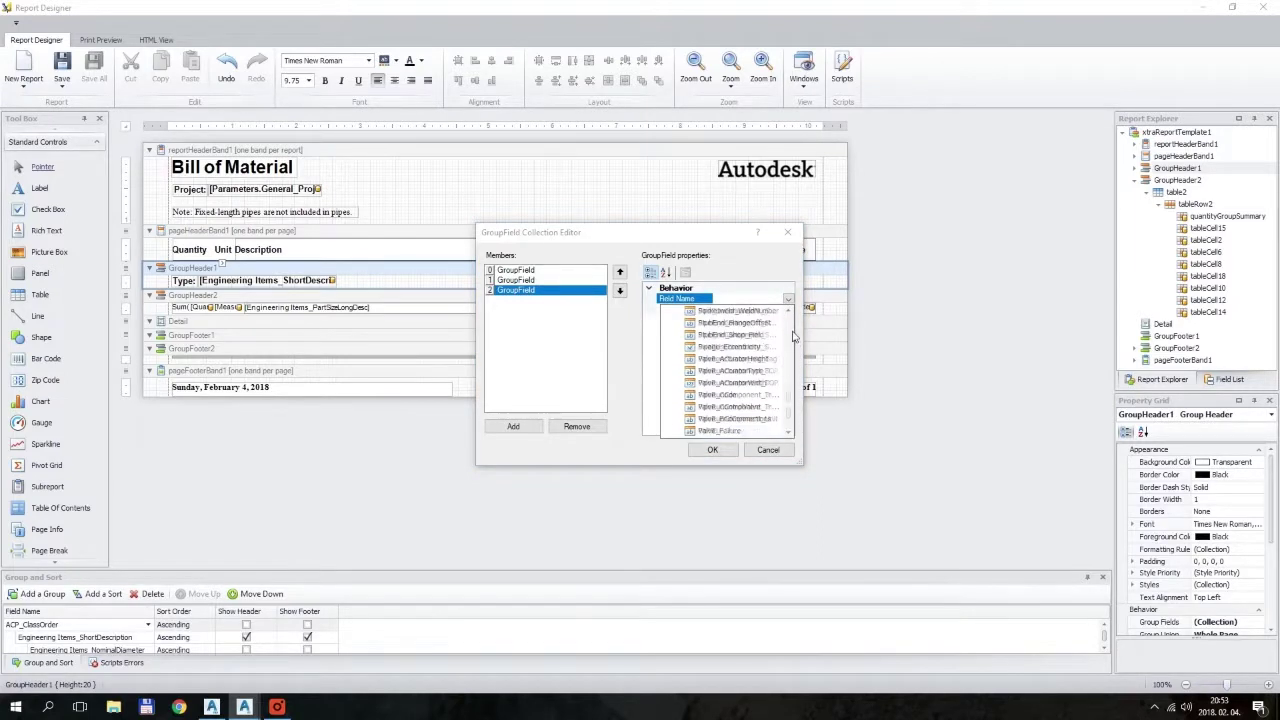
scroll(793, 338, "up", 3)
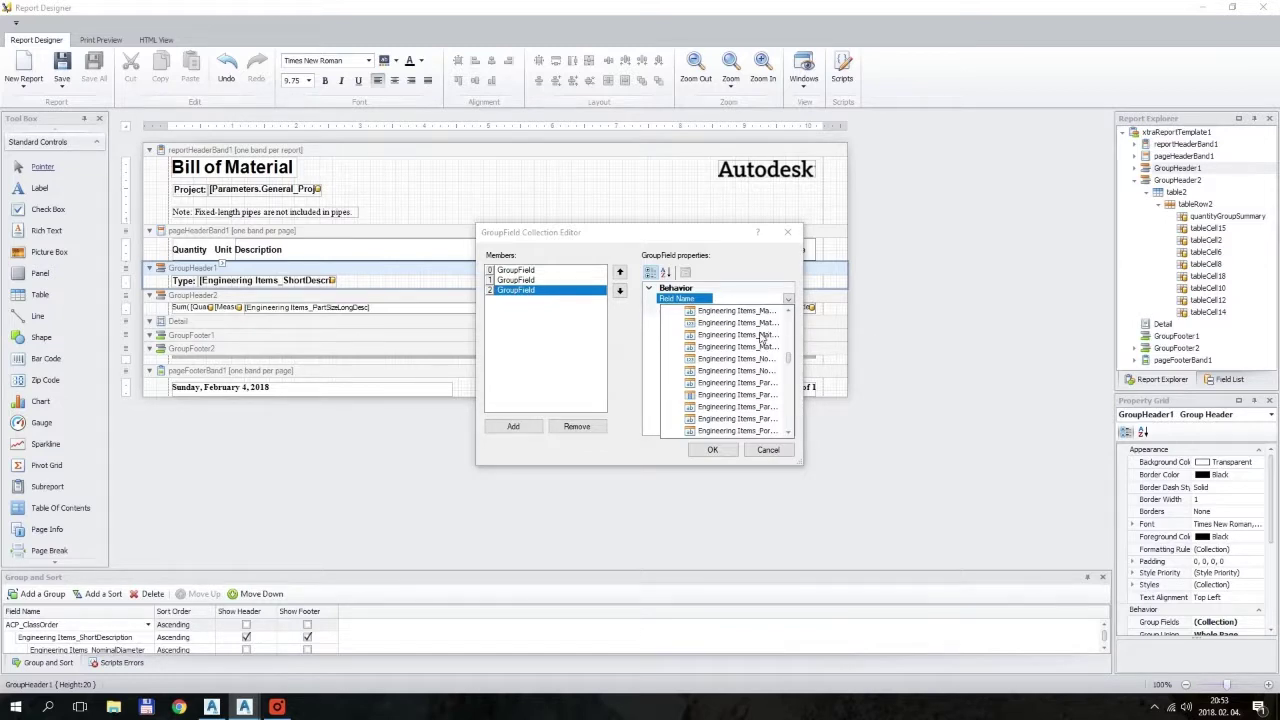
left_click(760, 336)
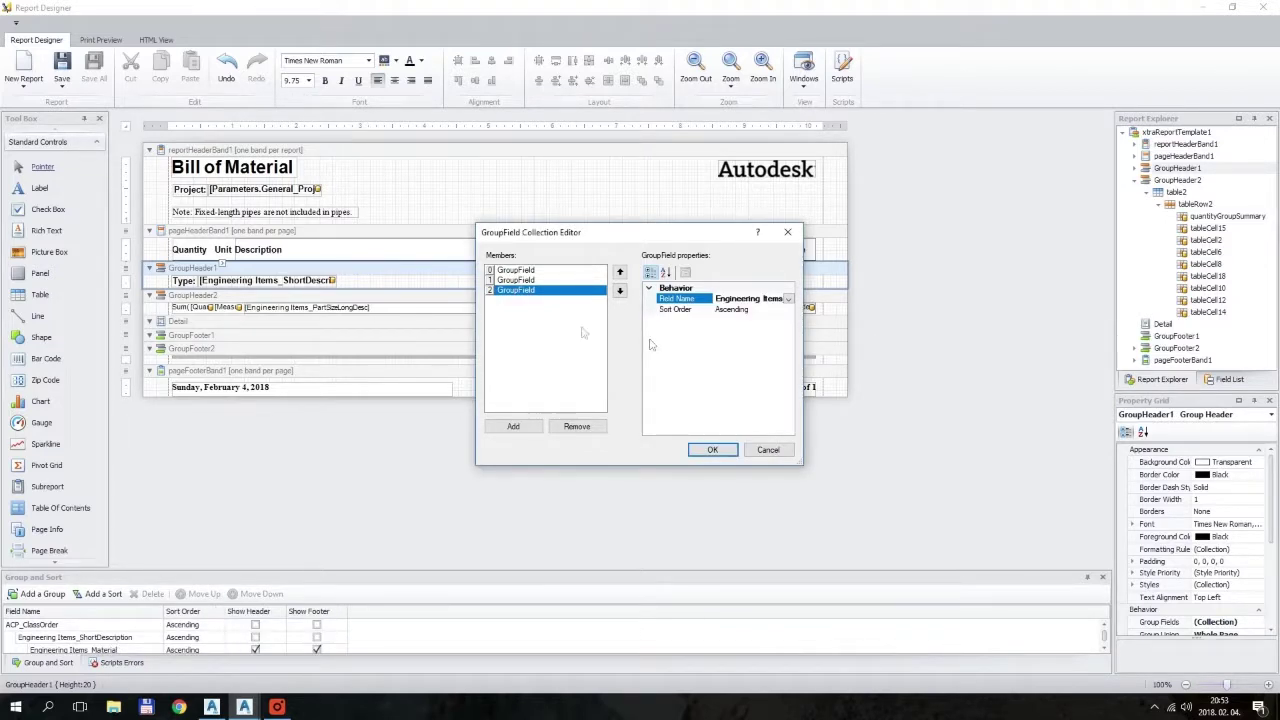
Check the field names of the second and third group fields in a widened editor and accept the collection.
left_click(526, 281)
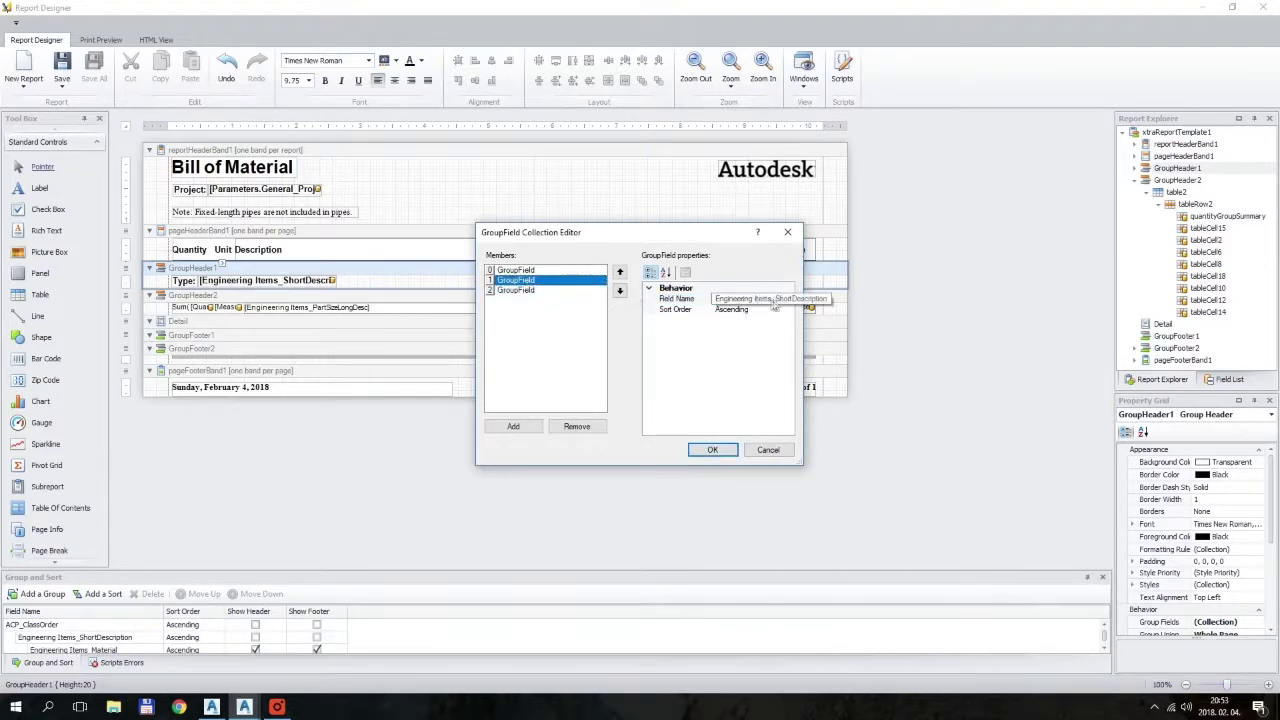
left_click_drag(812, 323, 944, 324)
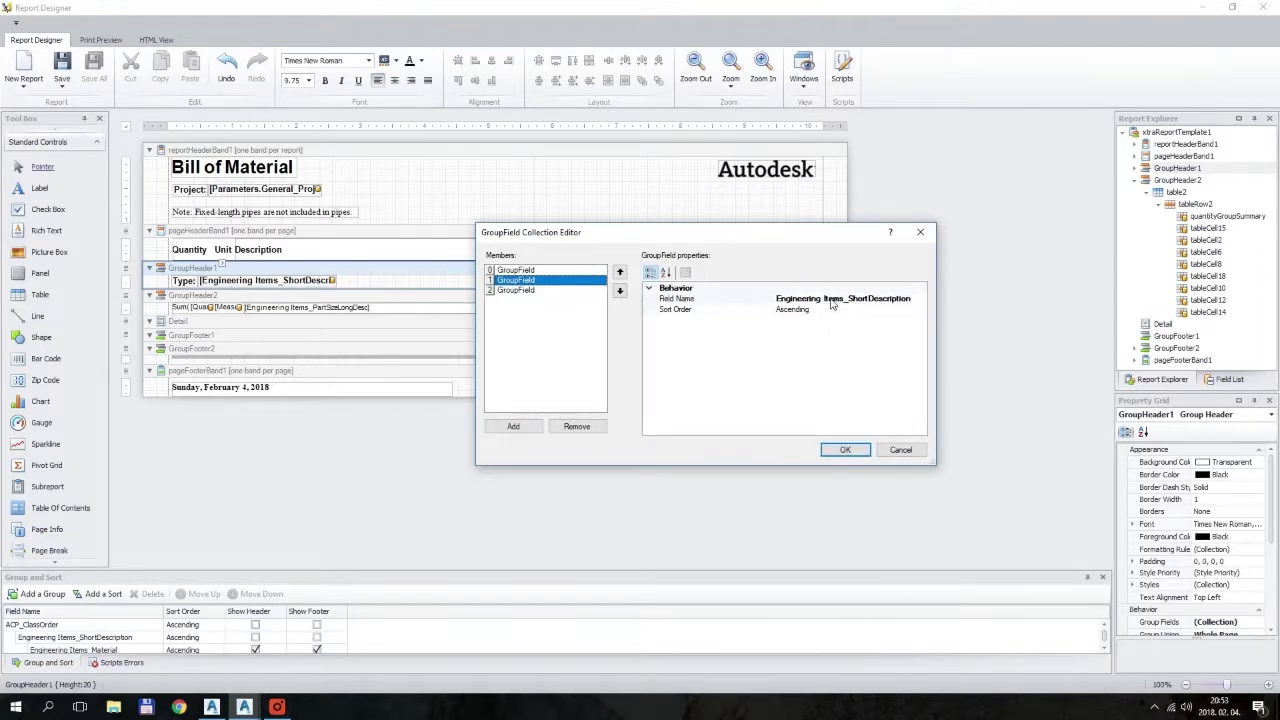
left_click(570, 290)
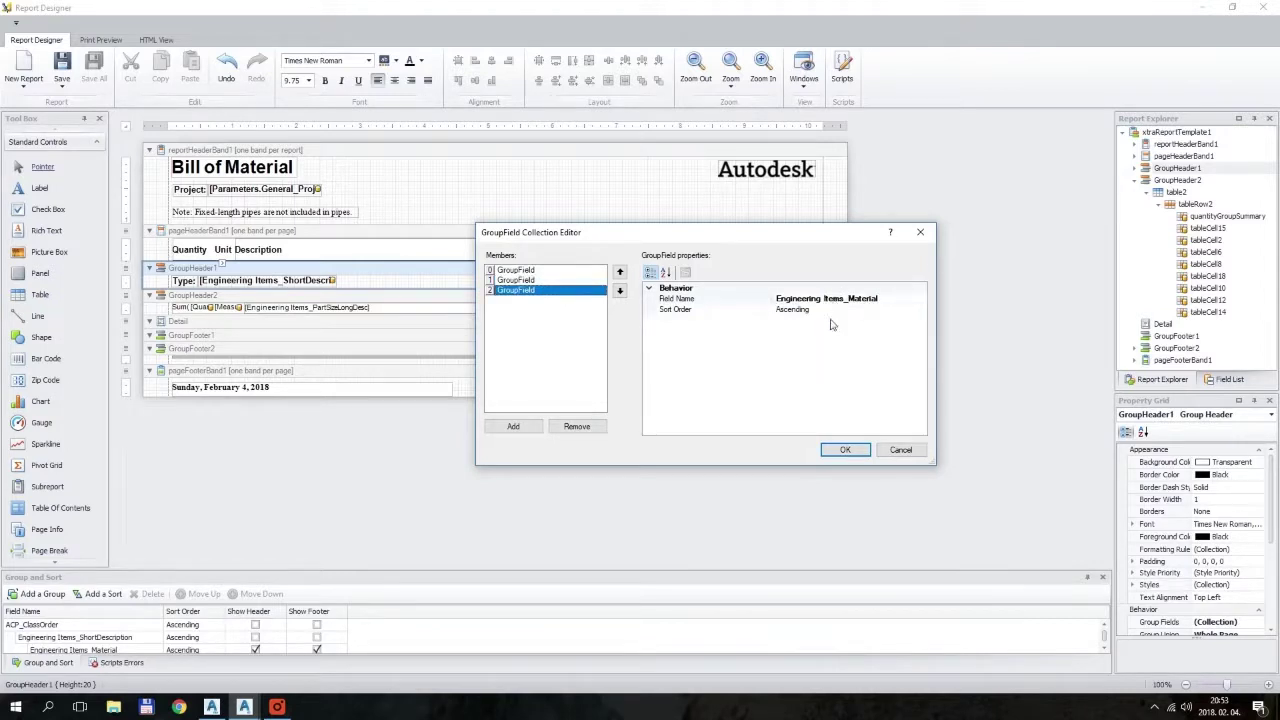
left_click(845, 450)
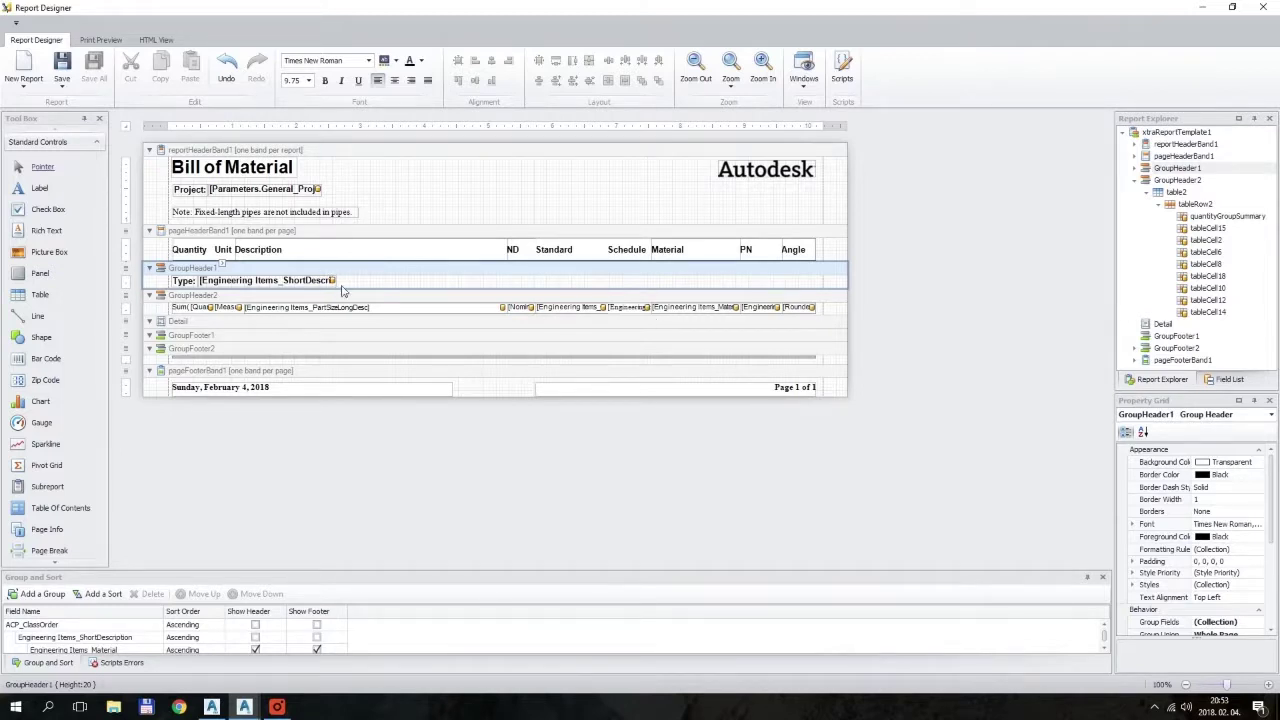
Recheck GroupHeader1's third group field and the data binding of the material cell in GroupHeader2.
left_click(223, 264)
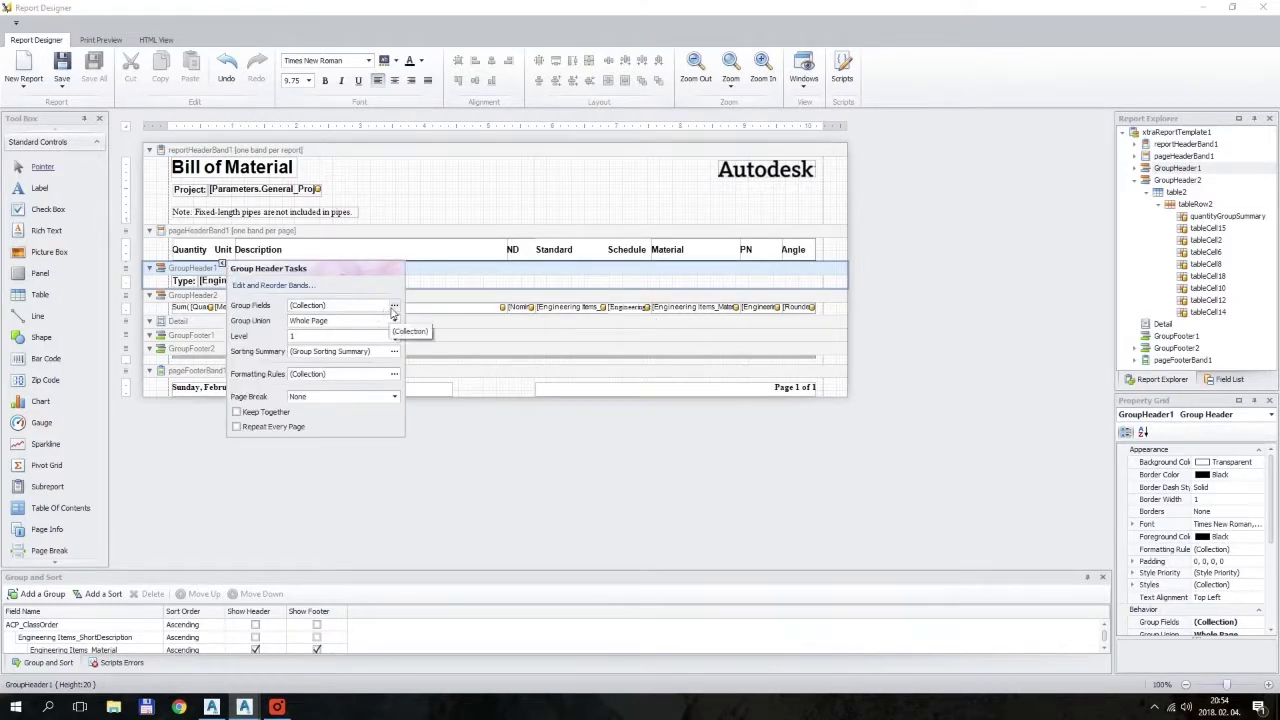
left_click(394, 306)
left_click(536, 290)
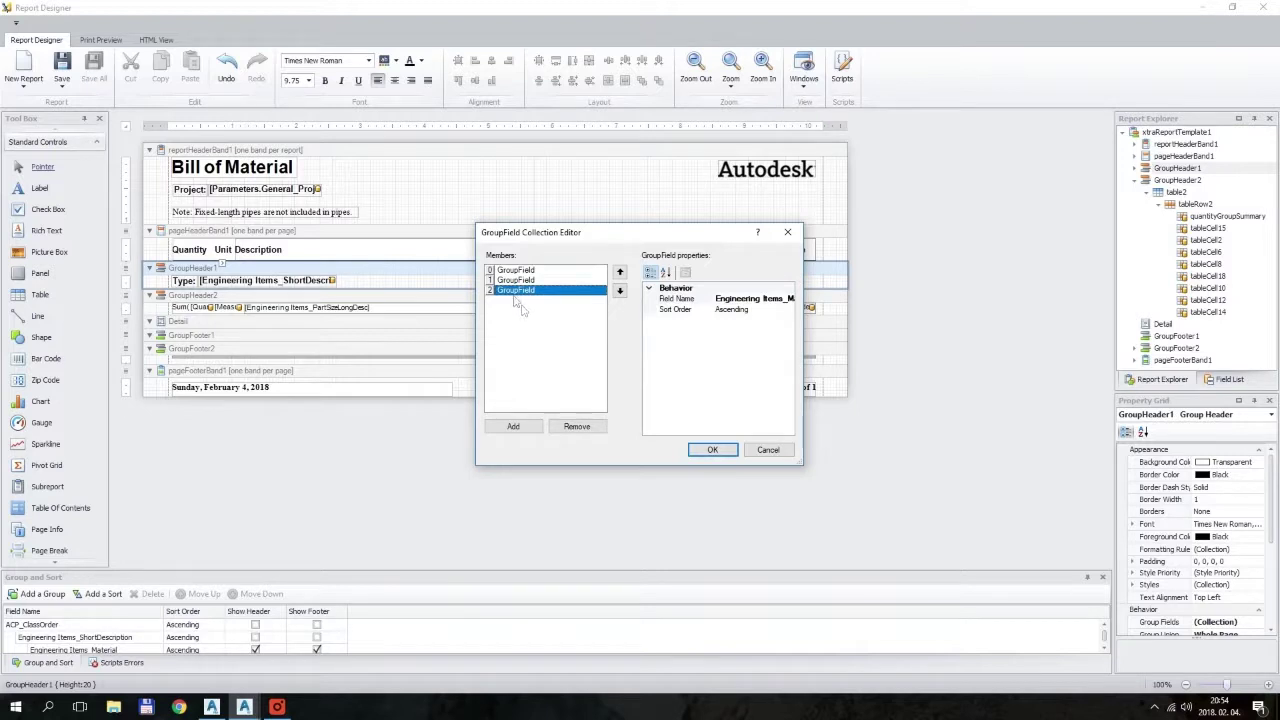
left_click(710, 449)
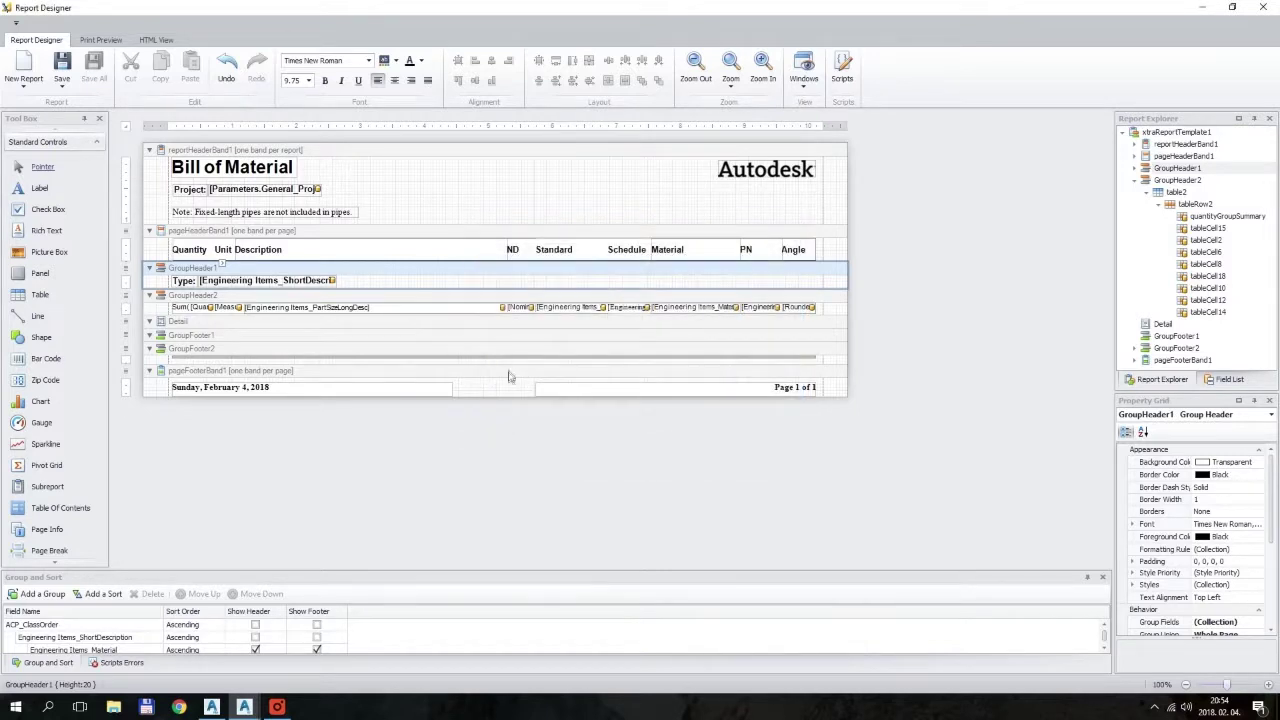
left_click(690, 307)
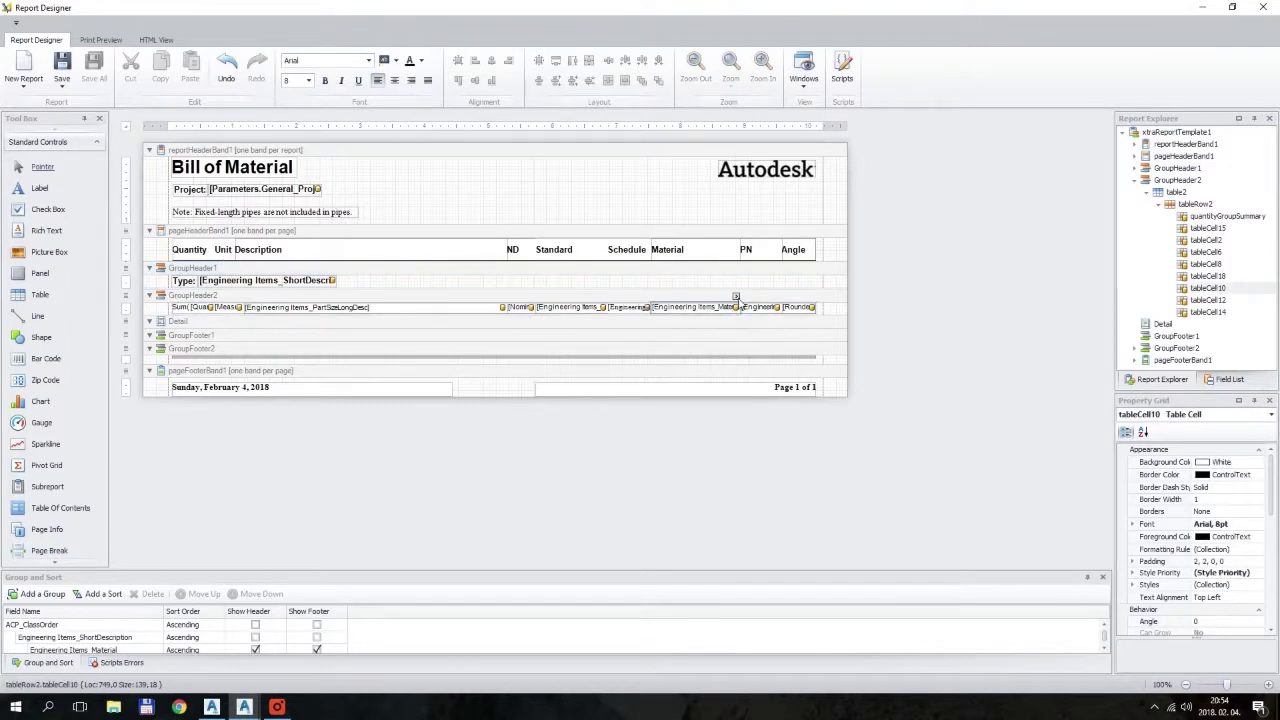
left_click(737, 297)
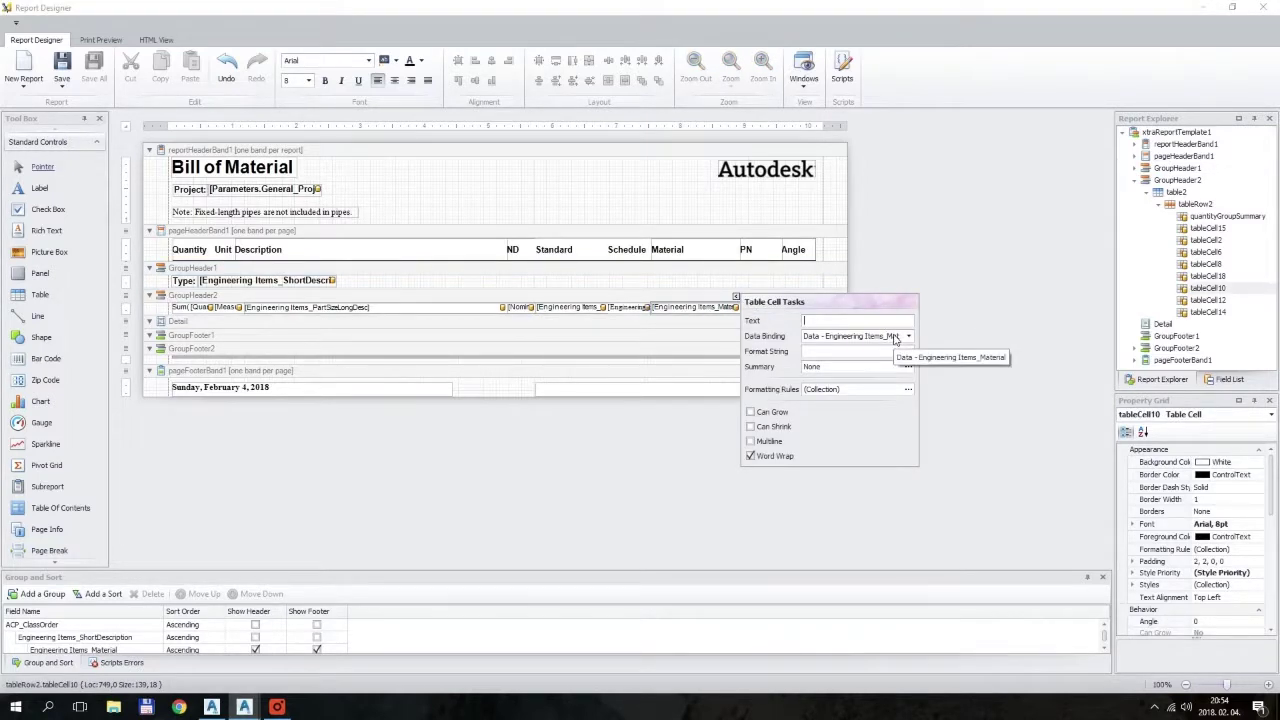
left_click(875, 304)
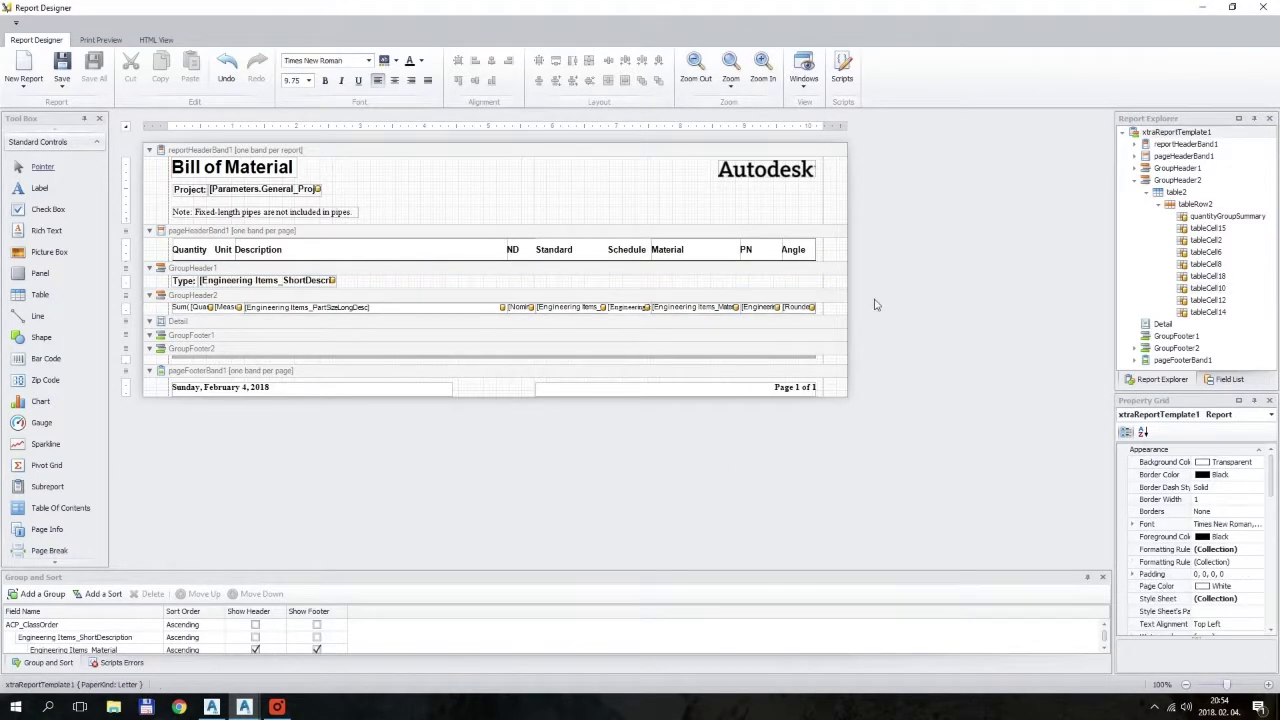
Save the report layout, close the designer and confirm the 3D part - Cable Tray Length configuration.
left_click(62, 66)
left_click(1262, 8)
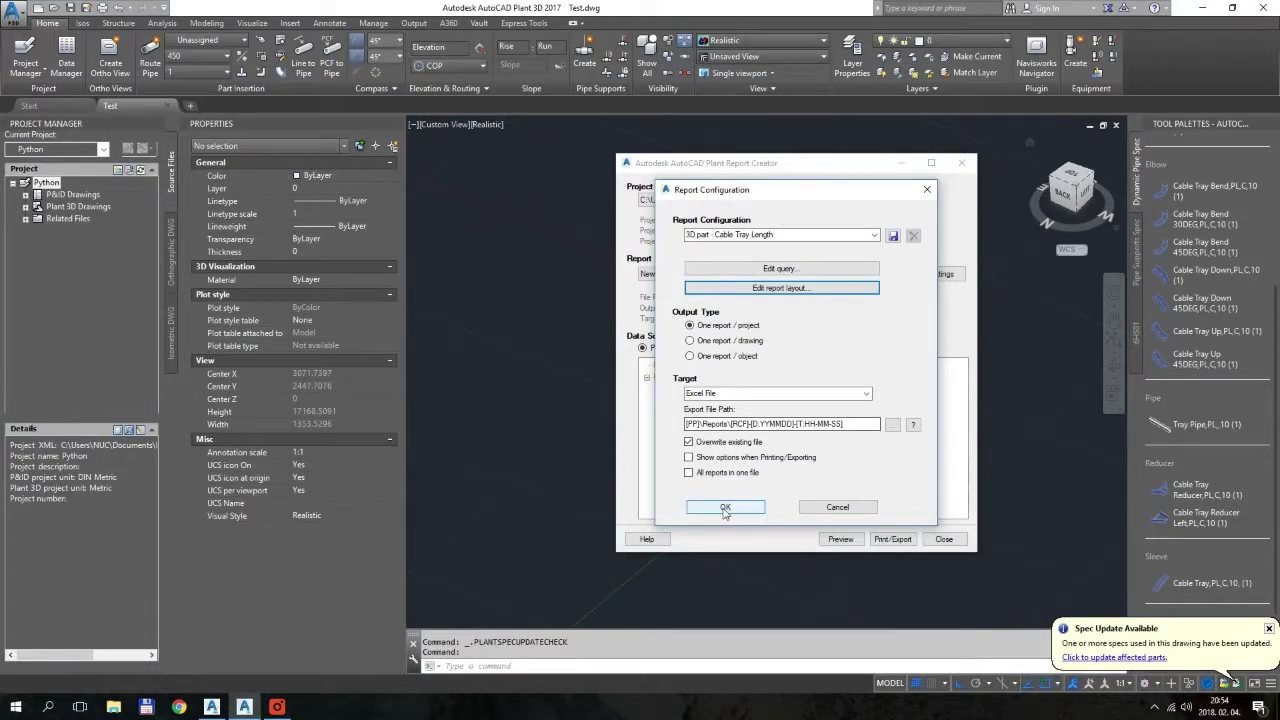
left_click(725, 508)
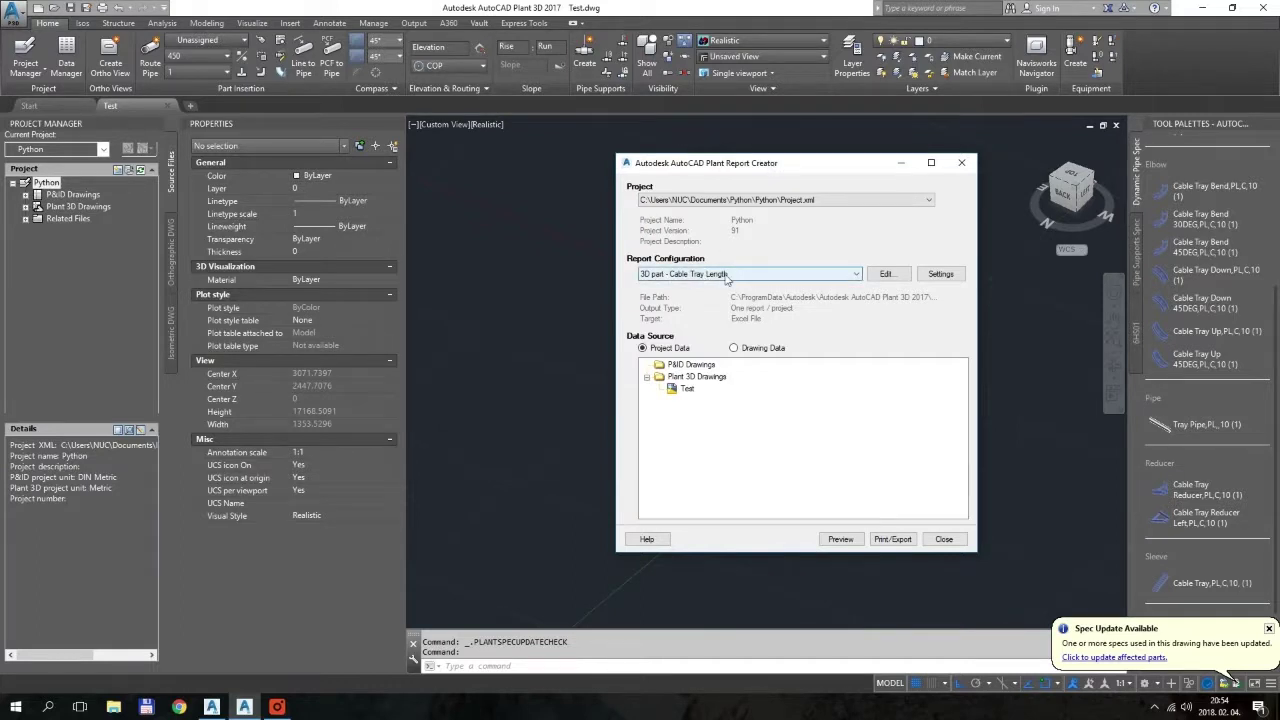
Preview the cable tray length report for the Test drawing from the project data, and close the preview.
left_click(688, 390)
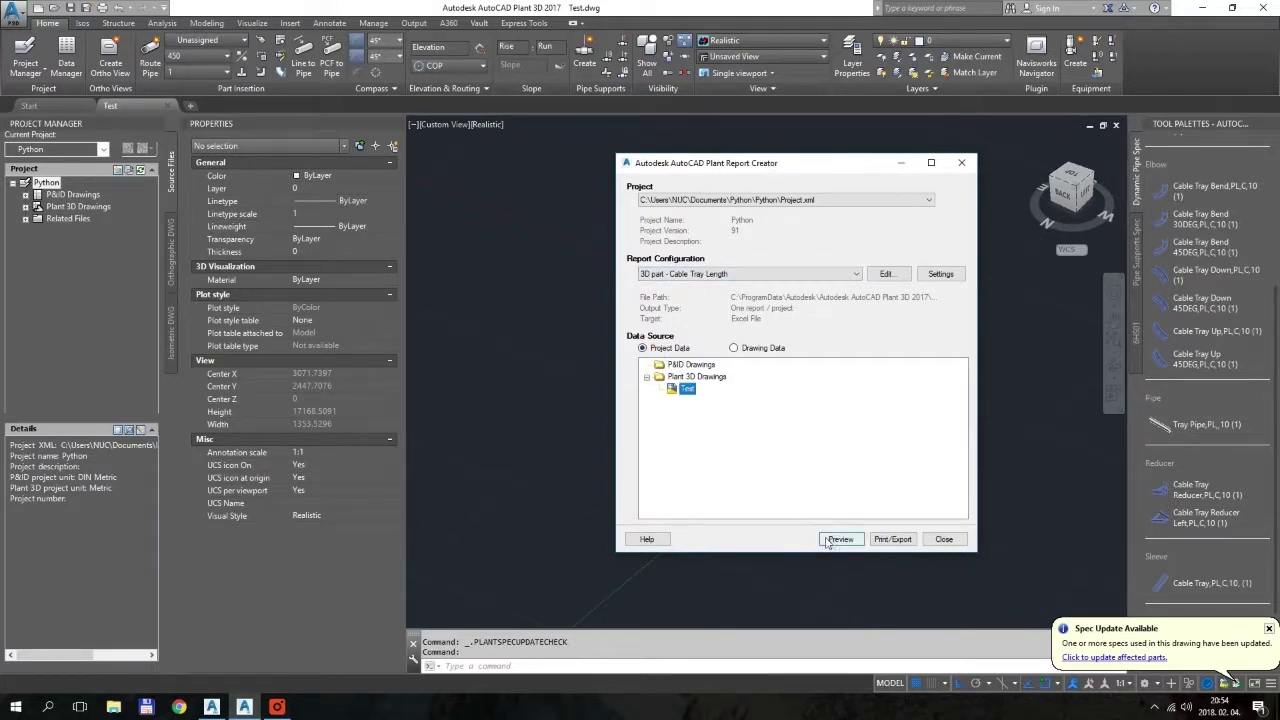
left_click(840, 539)
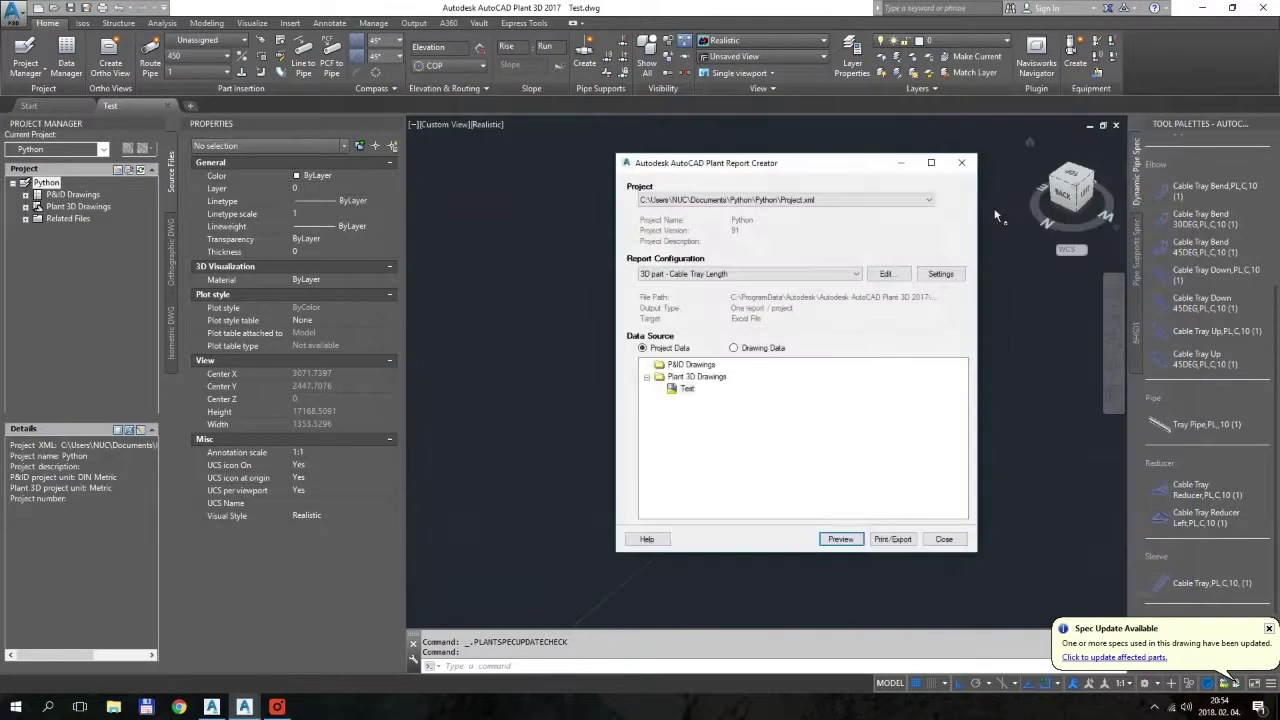
left_click(1175, 96)
Reopen the report layout of the configuration and change the Material column heading to Length.
left_click(900, 276)
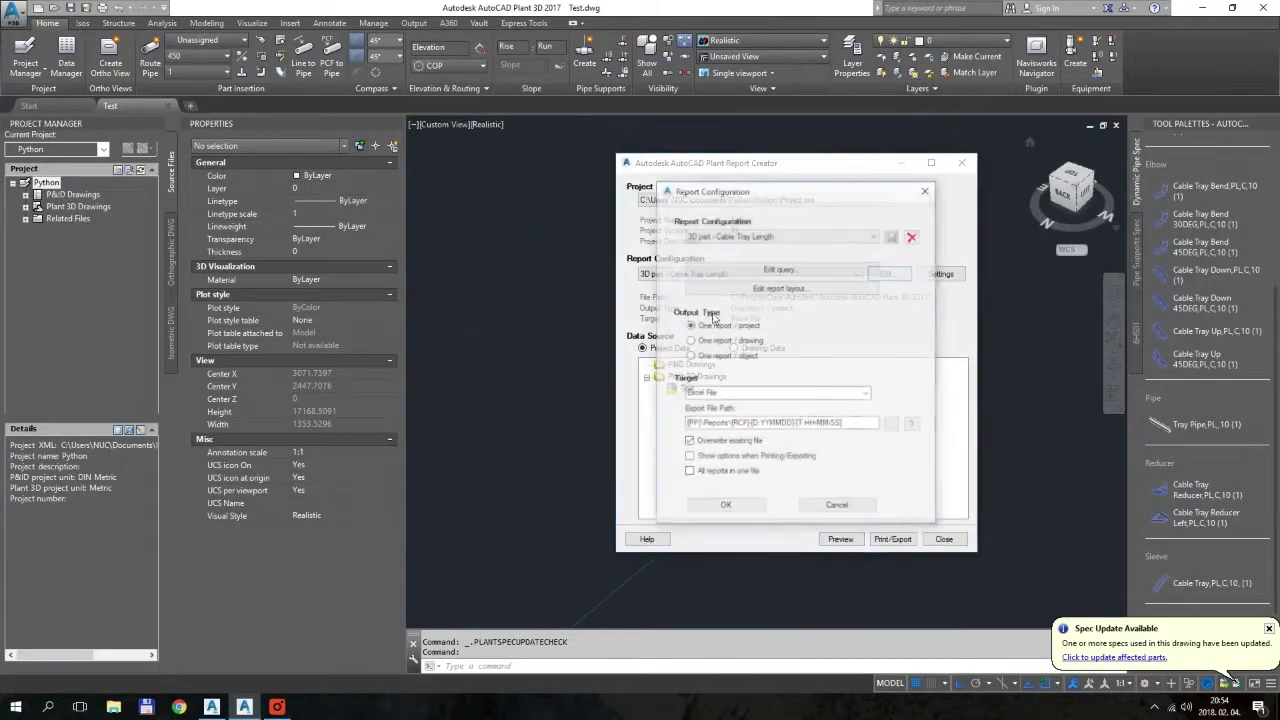
left_click(804, 290)
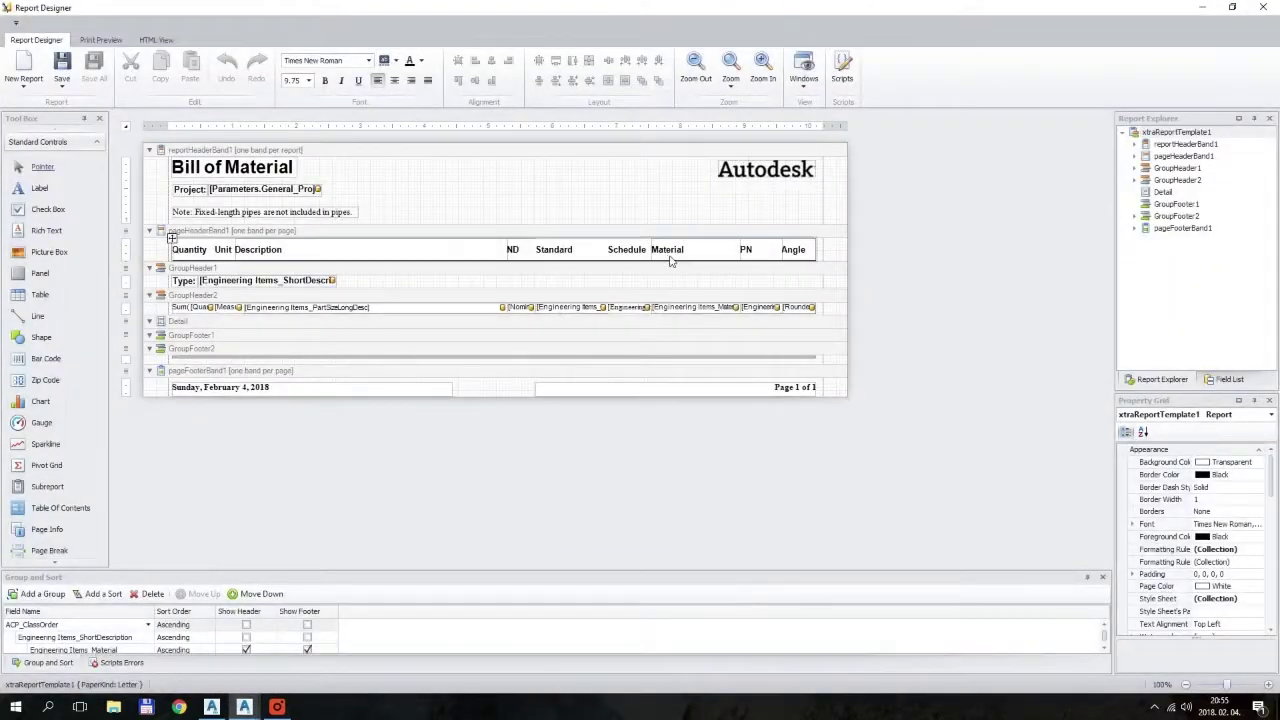
left_click(676, 256)
double_click(676, 256)
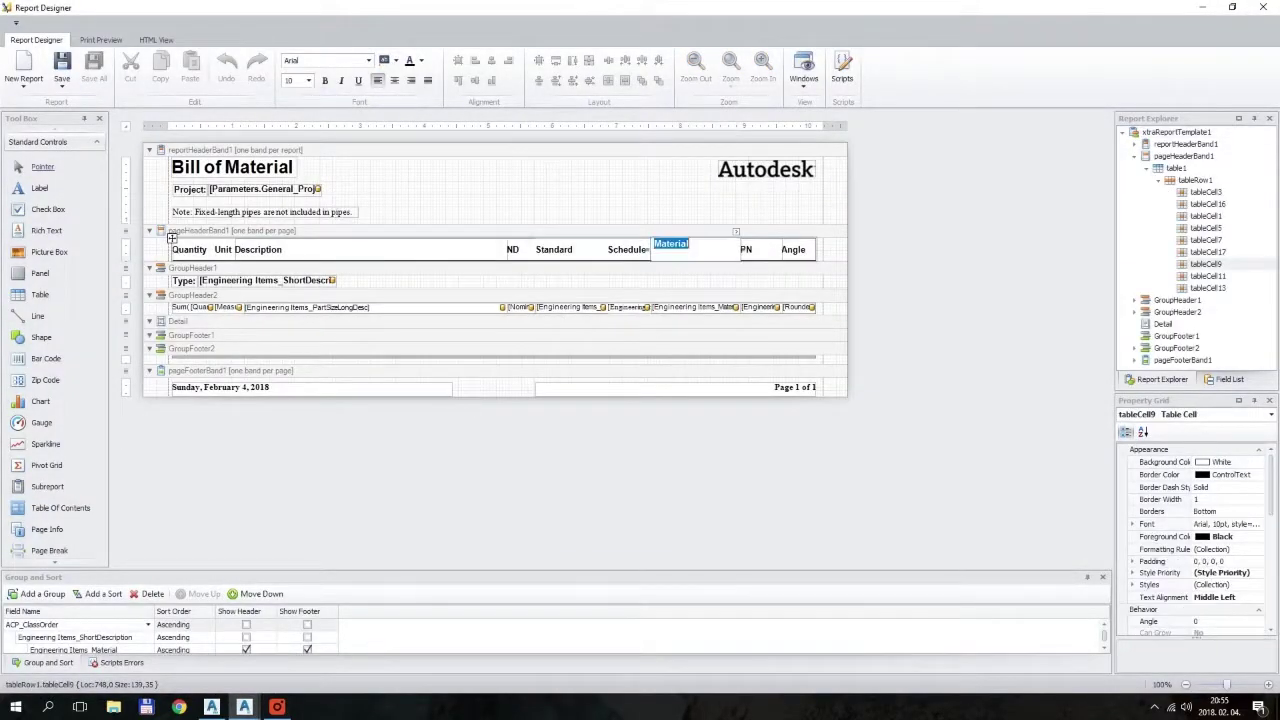
type("Length")
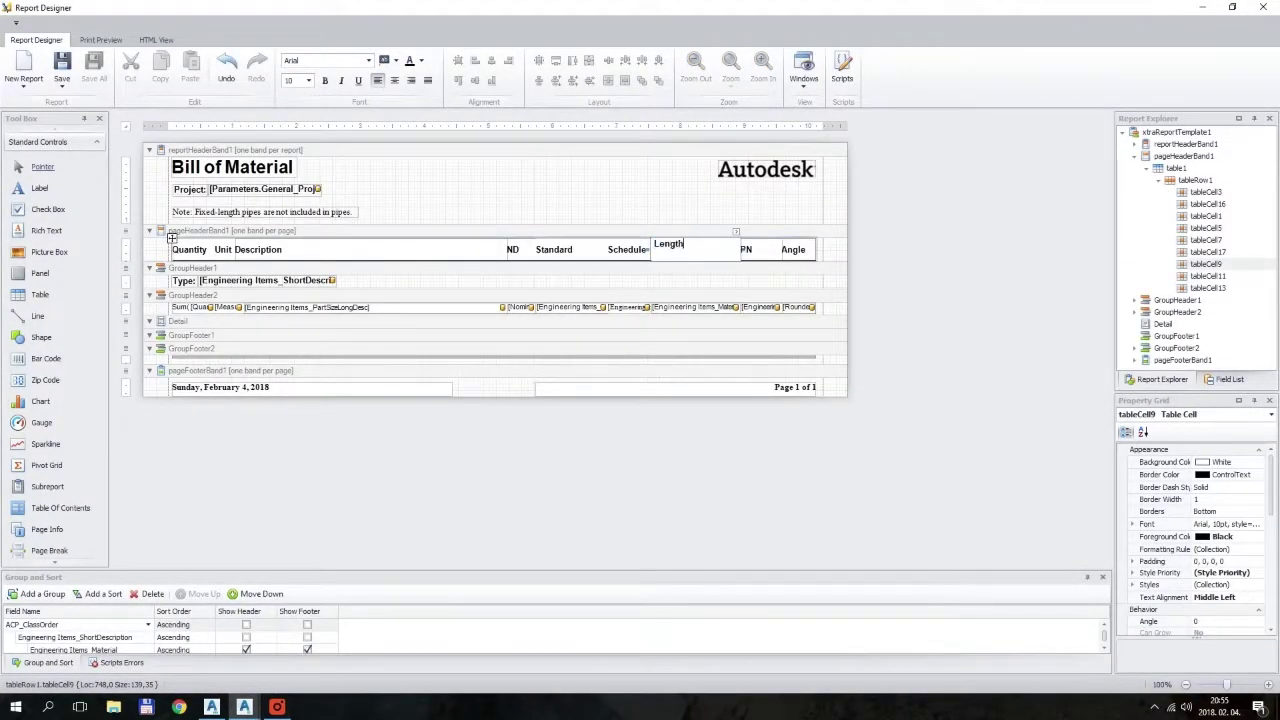
left_click(697, 210)
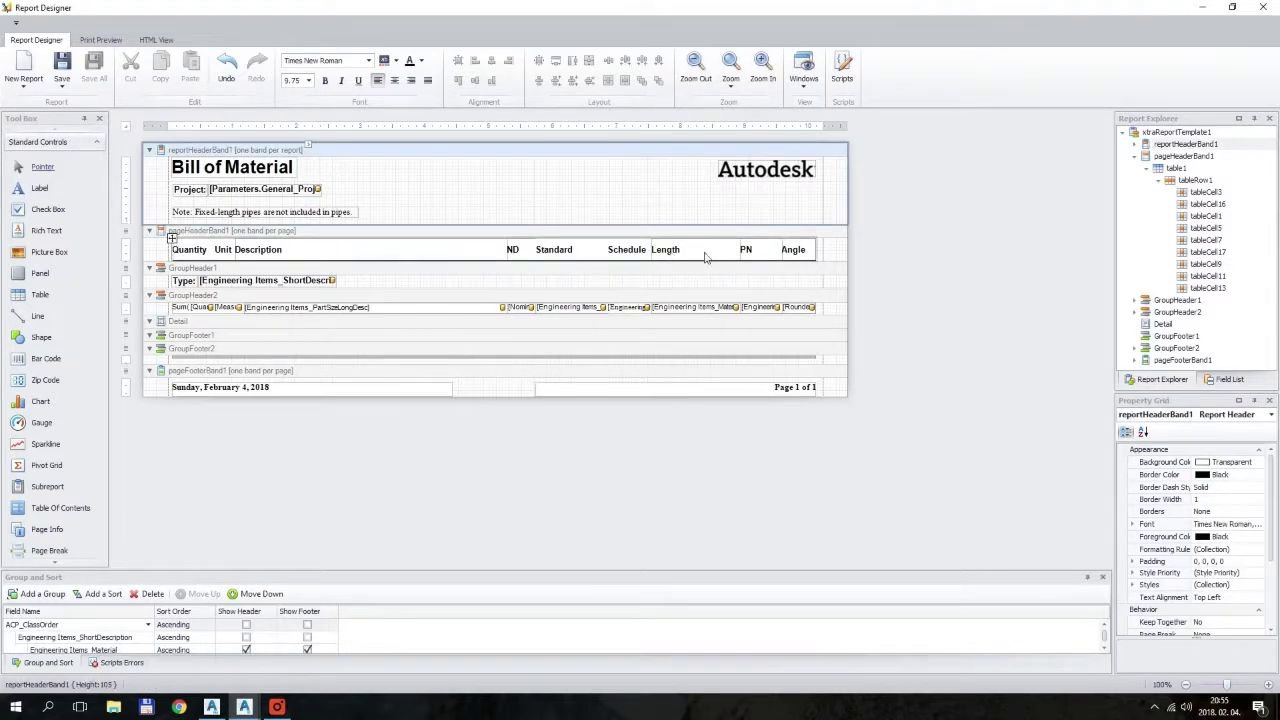
Delete the PN column from the page header table and its matching data column from GroupHeader2.
right_click(748, 250)
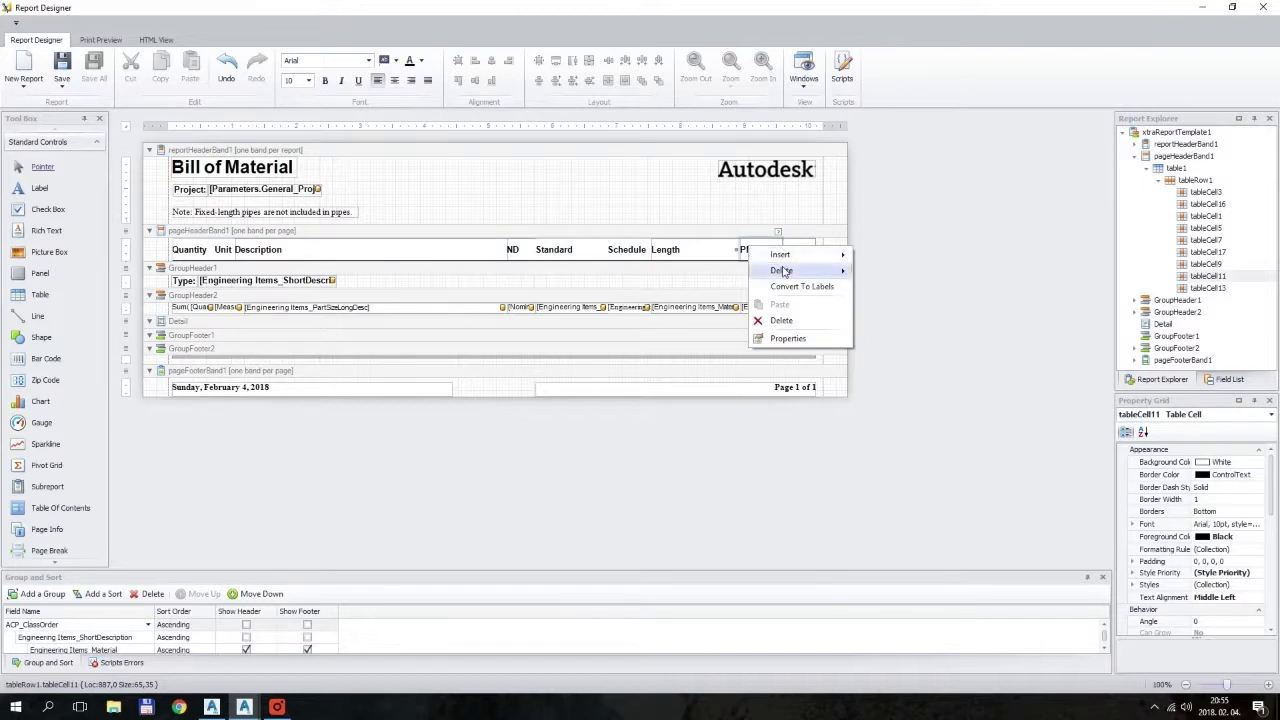
mouse_move(790, 270)
left_click(886, 290)
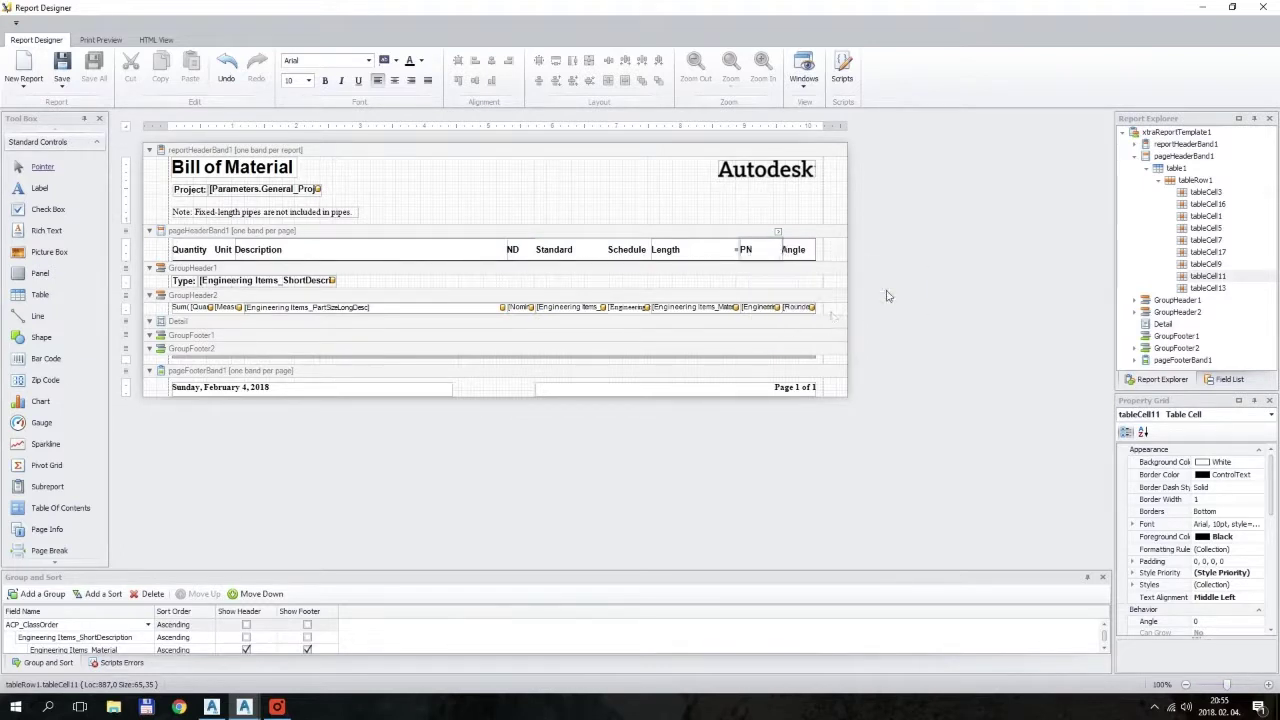
right_click(766, 306)
mouse_move(810, 336)
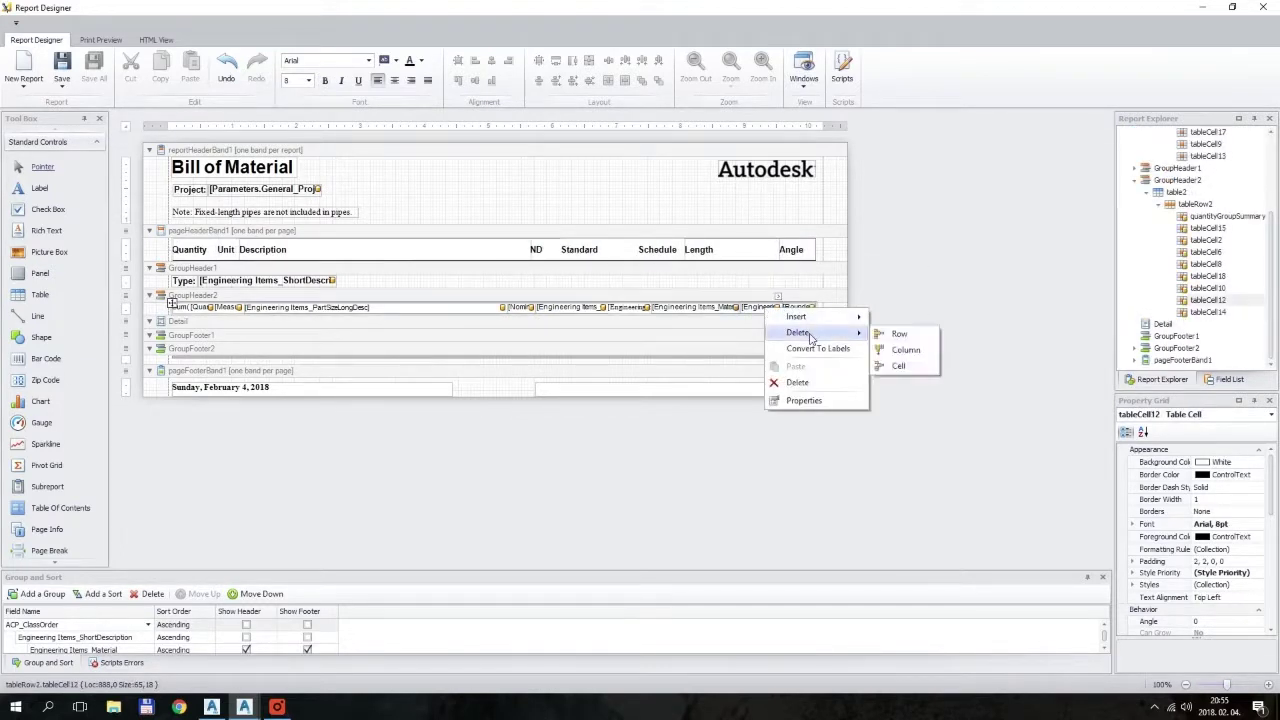
left_click(906, 349)
Delete the Angle column from the page header table and its matching rounded-value data column from GroupHeader2.
right_click(795, 251)
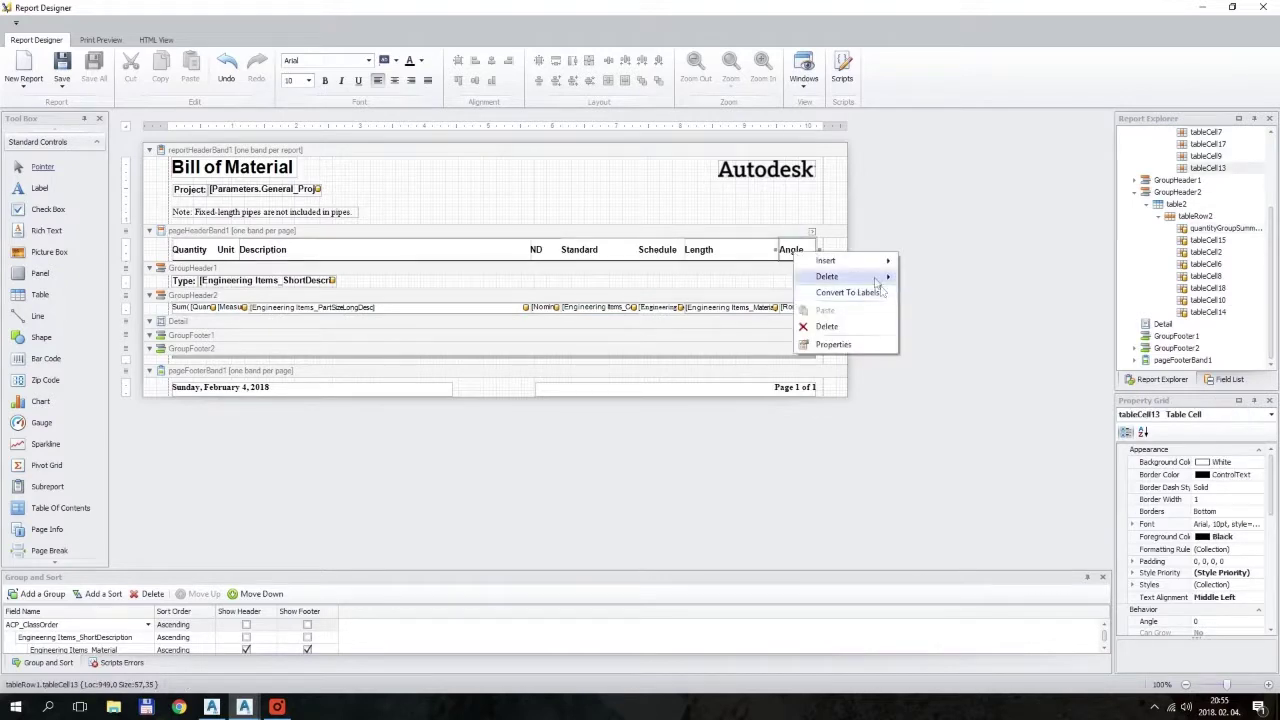
mouse_move(878, 280)
left_click(936, 293)
right_click(795, 313)
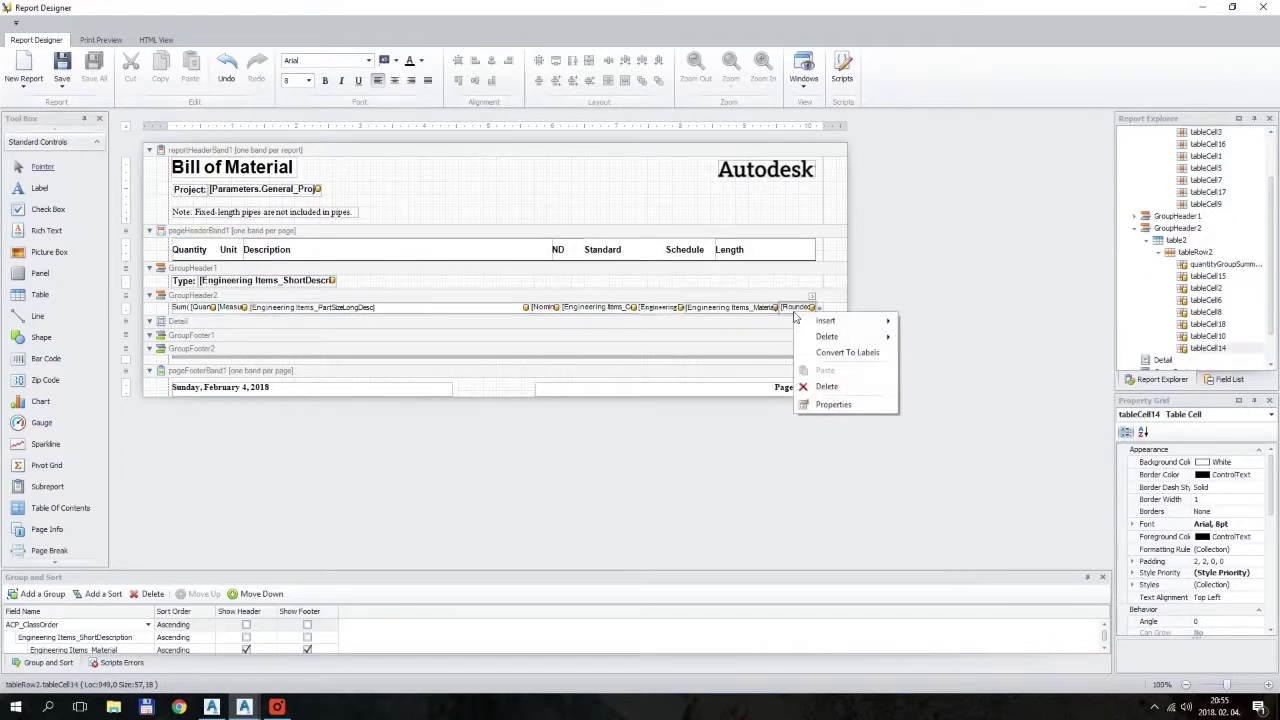
mouse_move(877, 336)
left_click(943, 349)
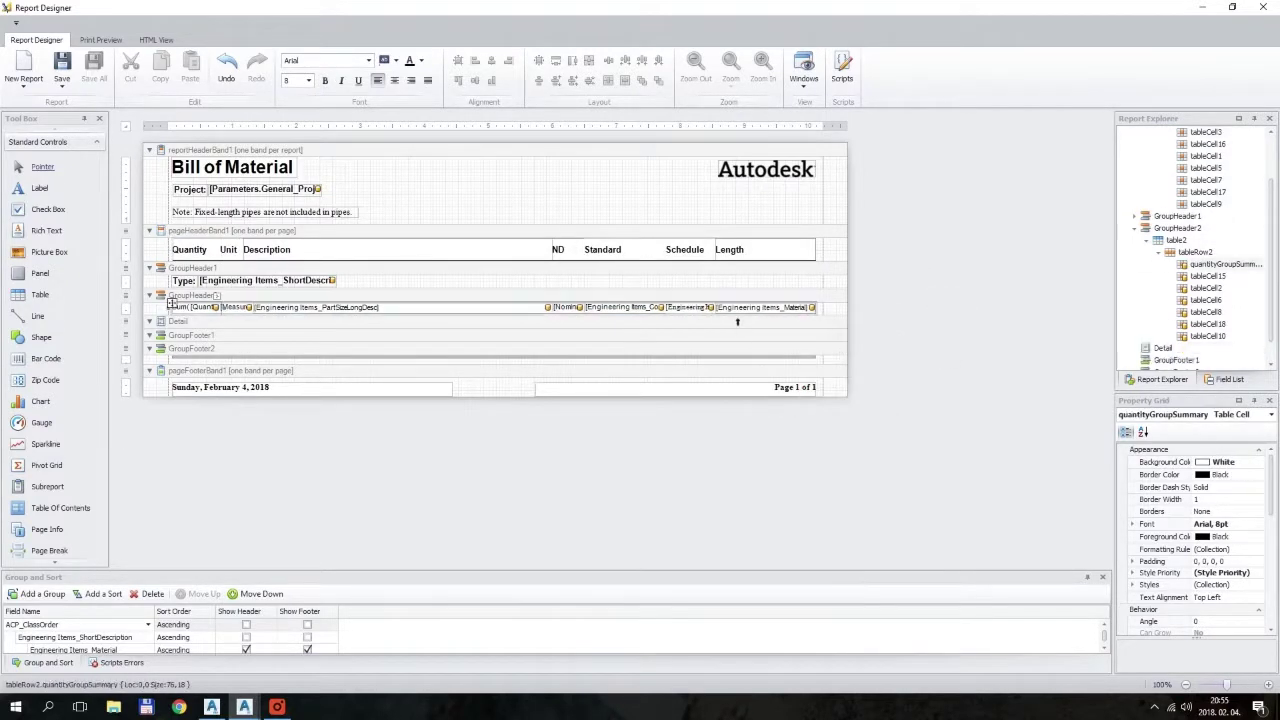
Delete the Schedule column from the page header table and its matching data column from GroupHeader2.
left_click(686, 252)
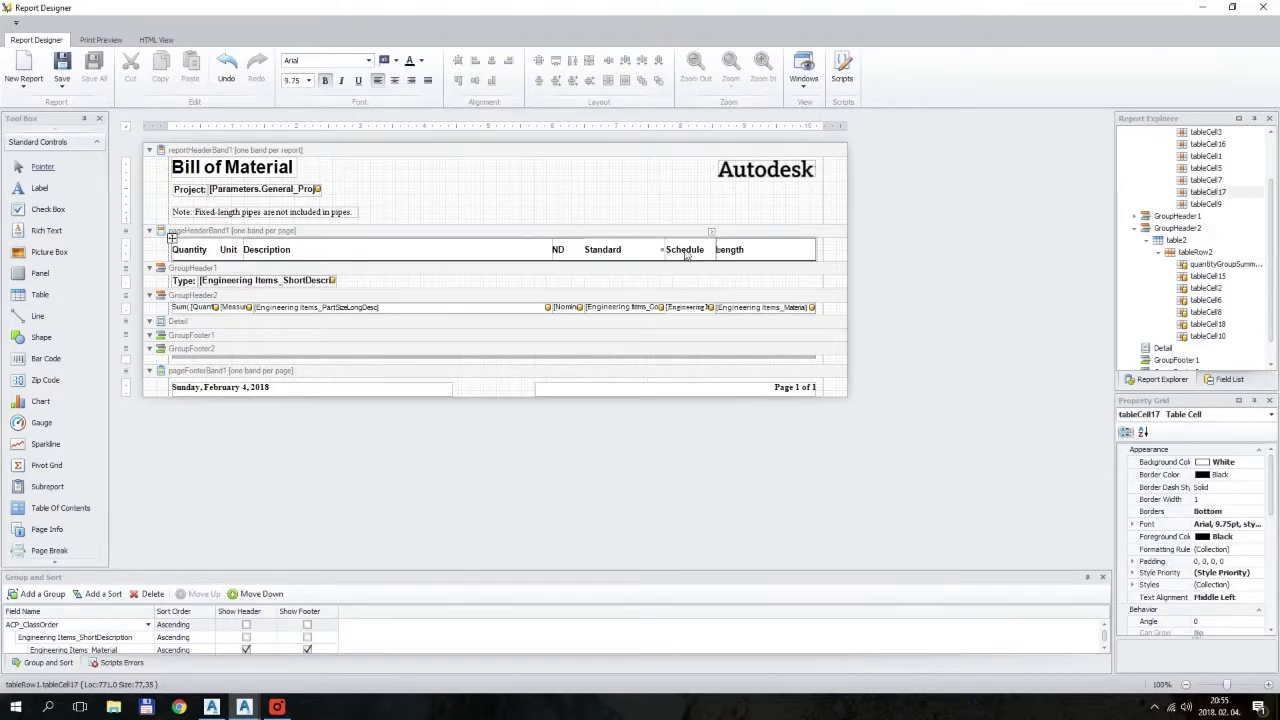
right_click(686, 254)
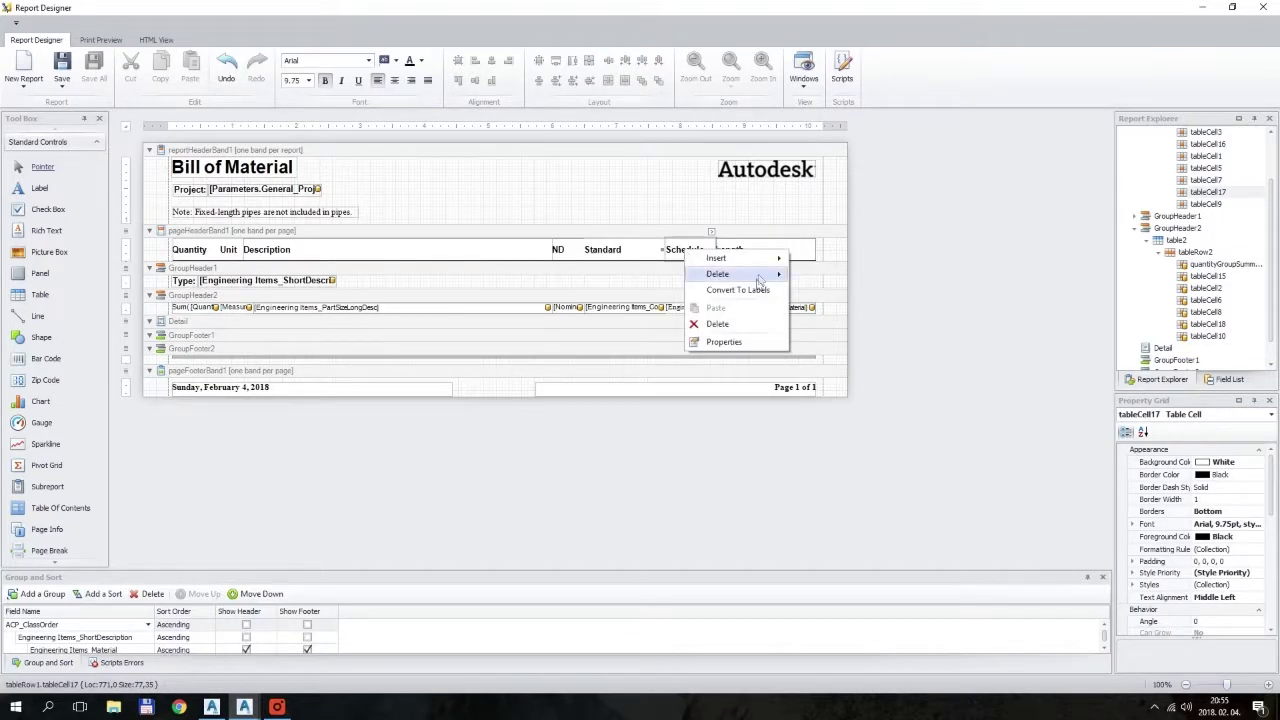
mouse_move(760, 275)
left_click(803, 293)
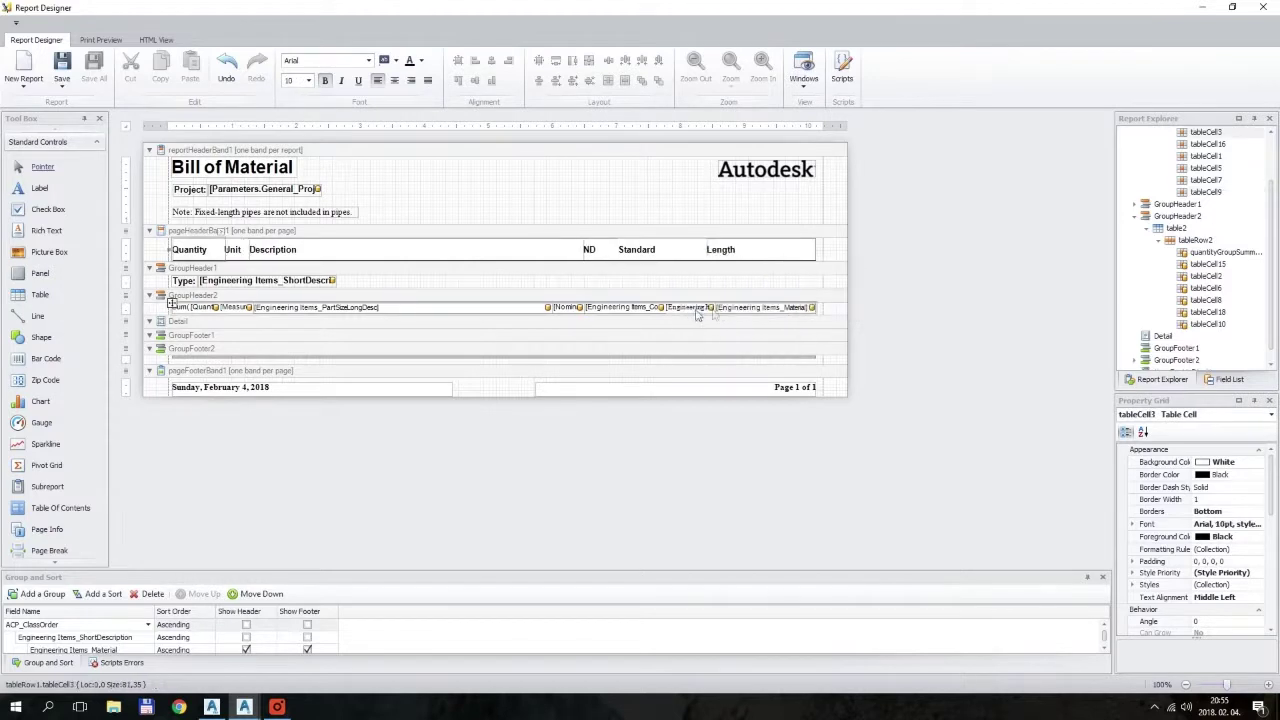
left_click(690, 308)
right_click(690, 308)
mouse_move(744, 337)
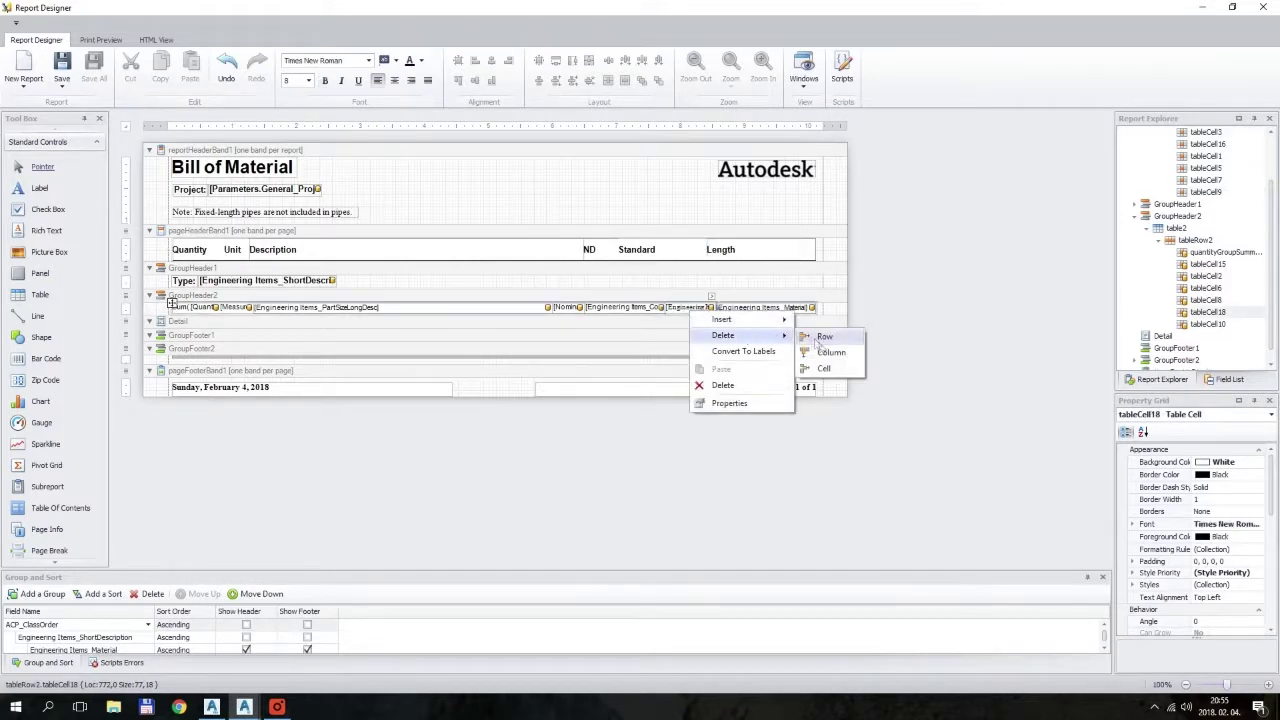
left_click(828, 353)
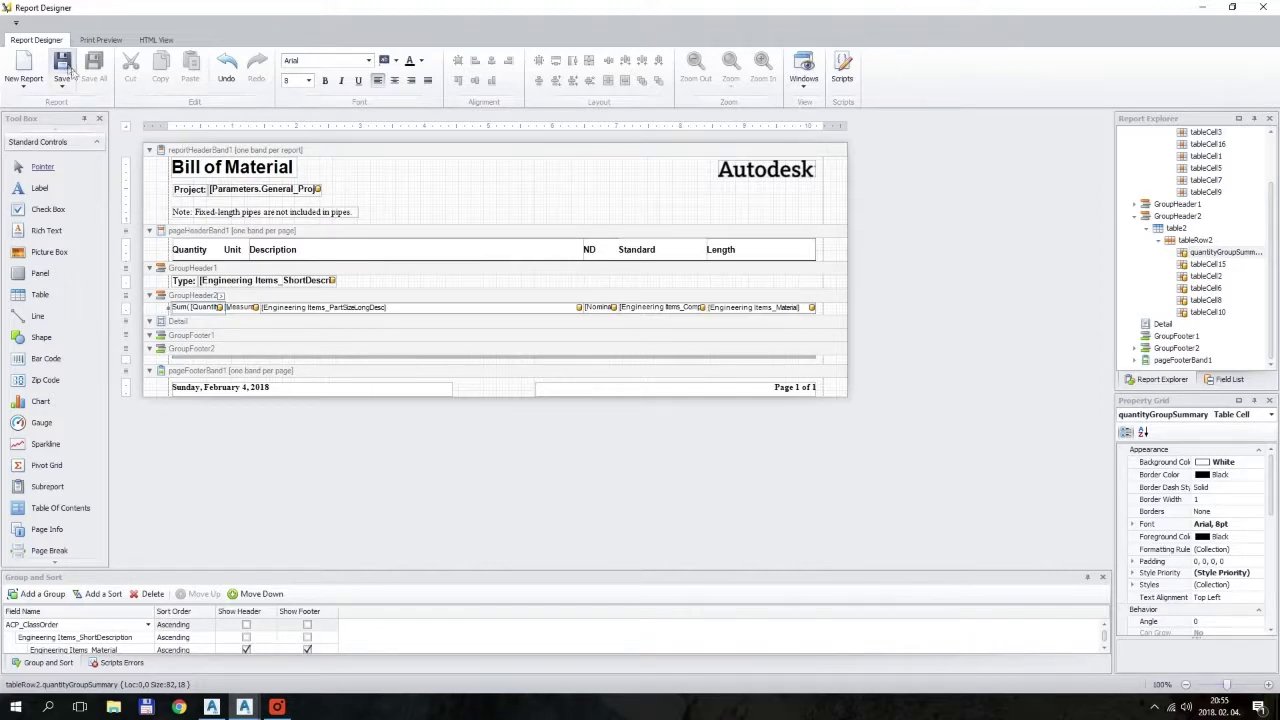
Close the report layout designer, confirm the 3D part - Cable Tray Length configuration and preview its report from the project data.
left_click(1256, 10)
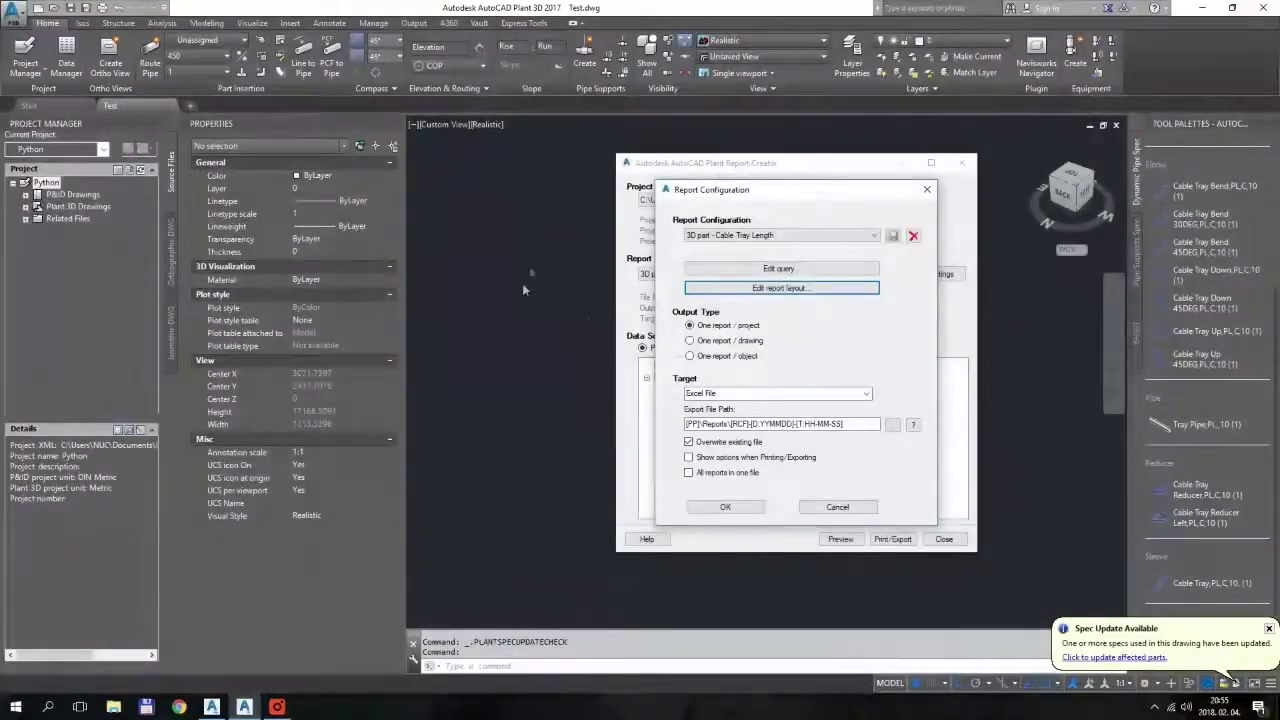
left_click(726, 511)
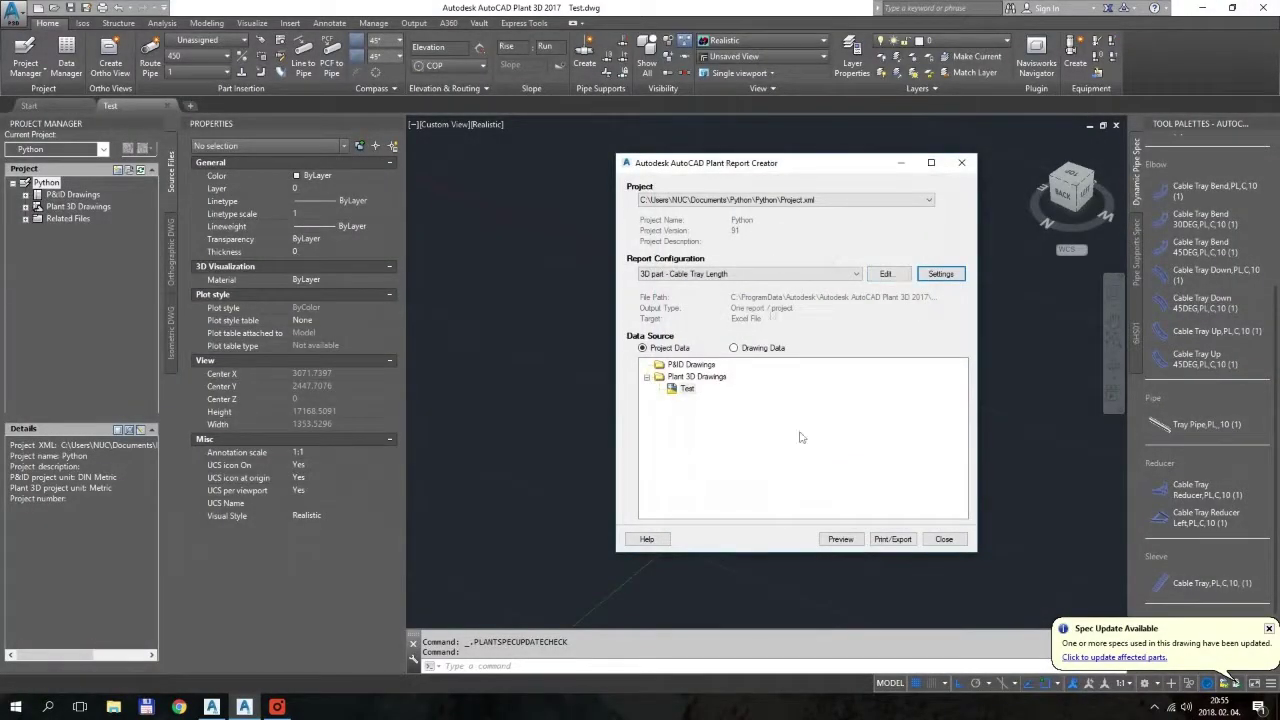
left_click(840, 539)
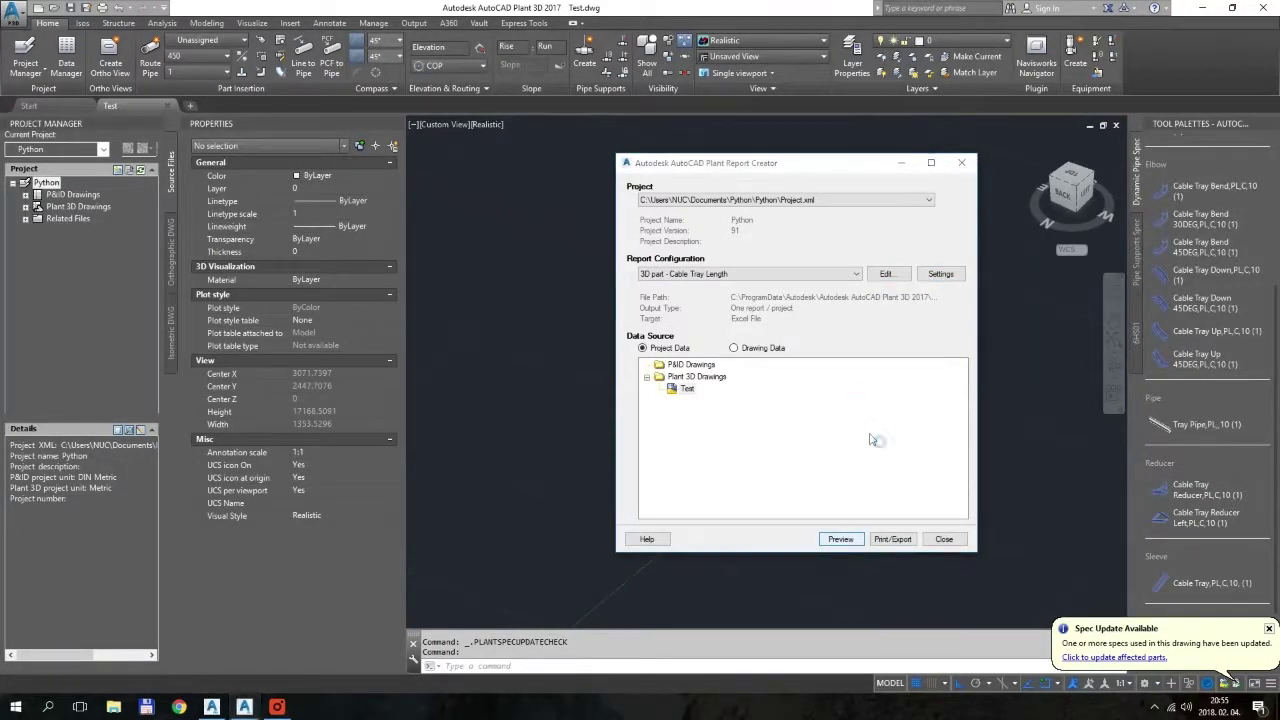